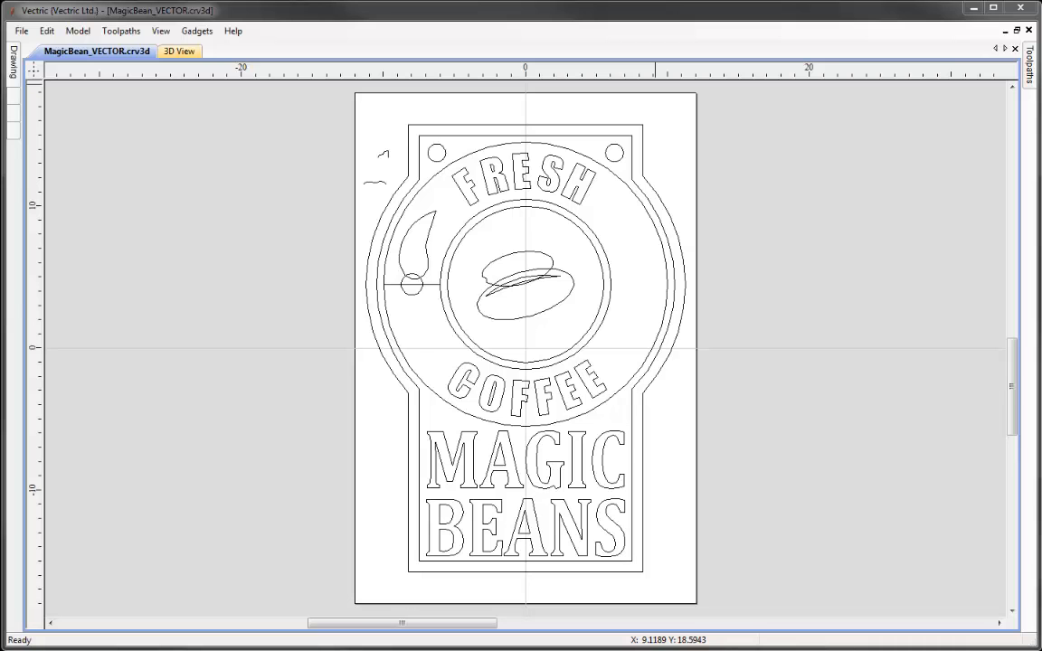
Close the MagicBean_VECTOR.crv3d file and create a new file
click(25, 34)
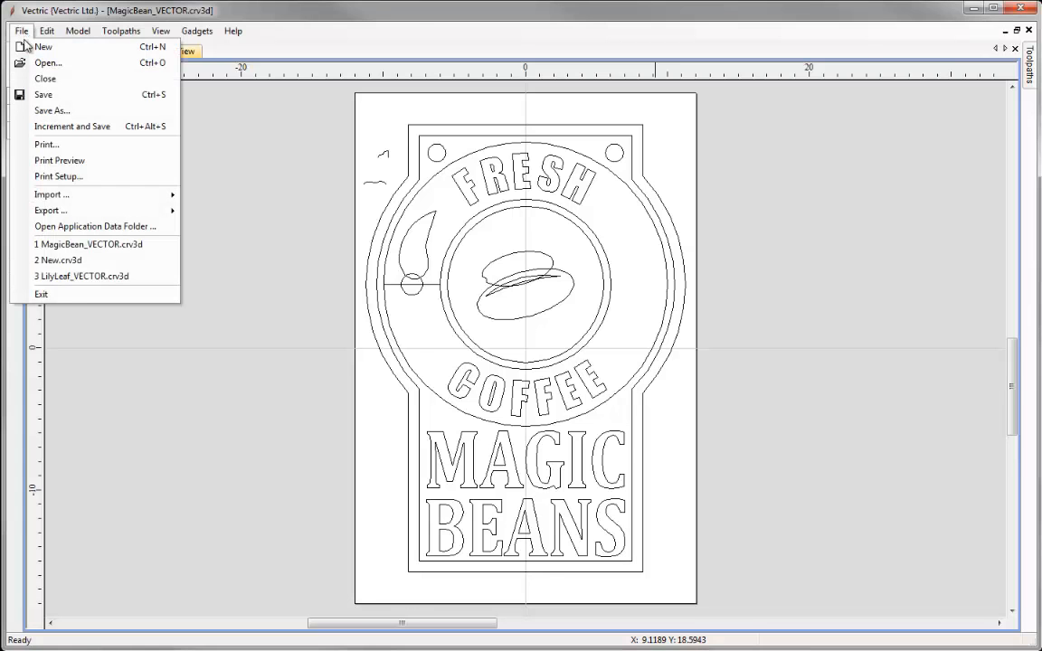
click(45, 79)
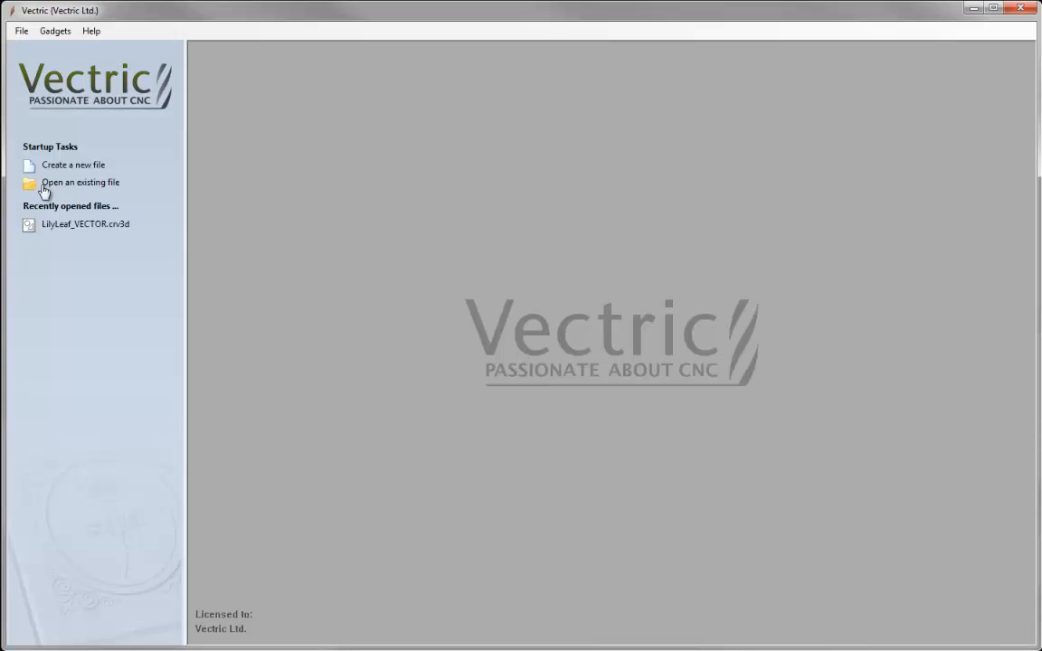
click(85, 165)
Set the job size to 24 inches wide by 36 inches high with a material thickness of 1 inch, and accept the setup
double_click(127, 105)
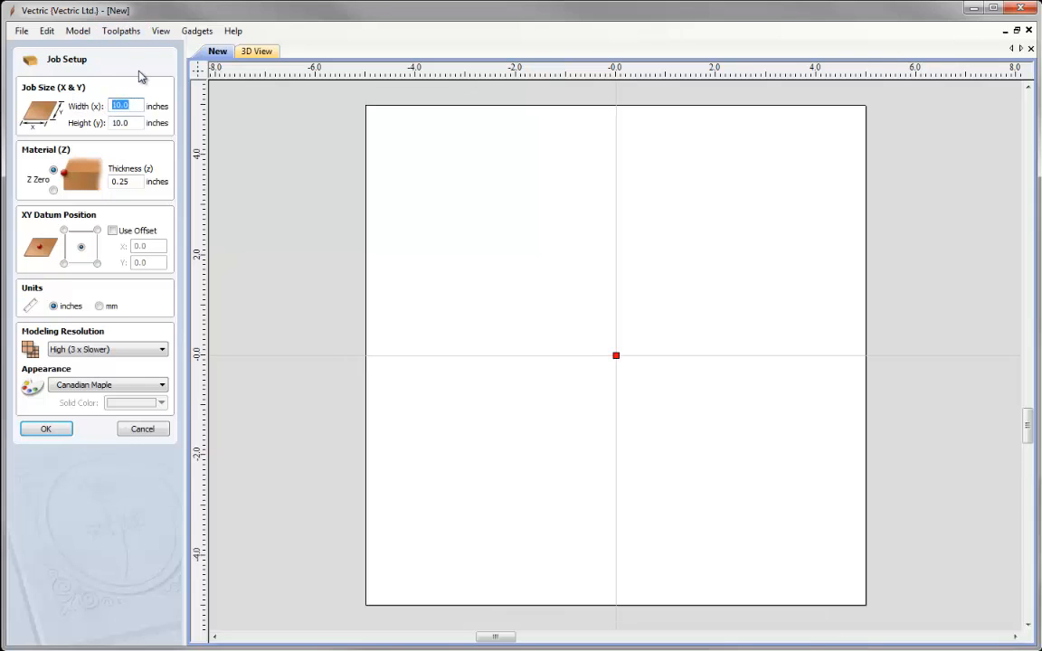
text(24)
key(Tab)
text(36)
key(Return)
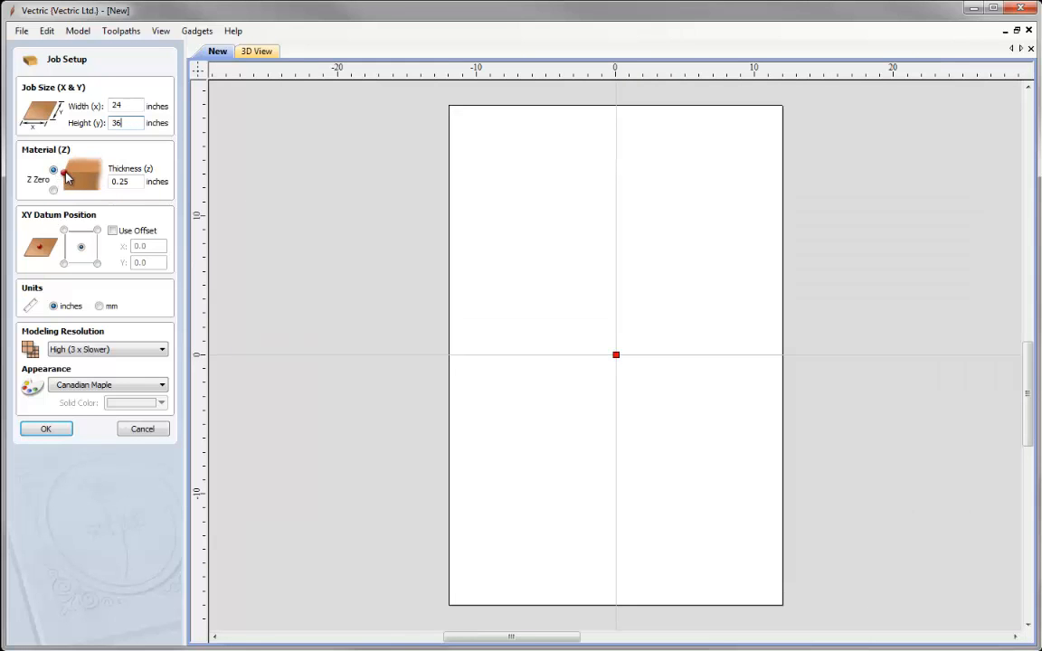
double_click(107, 180)
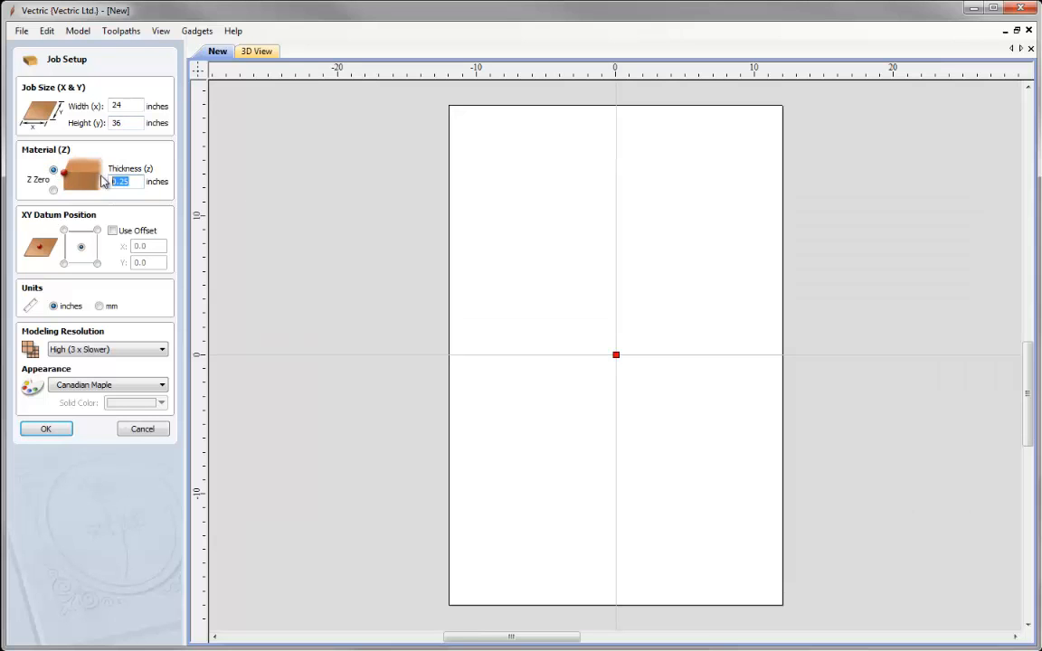
text(1)
click(47, 429)
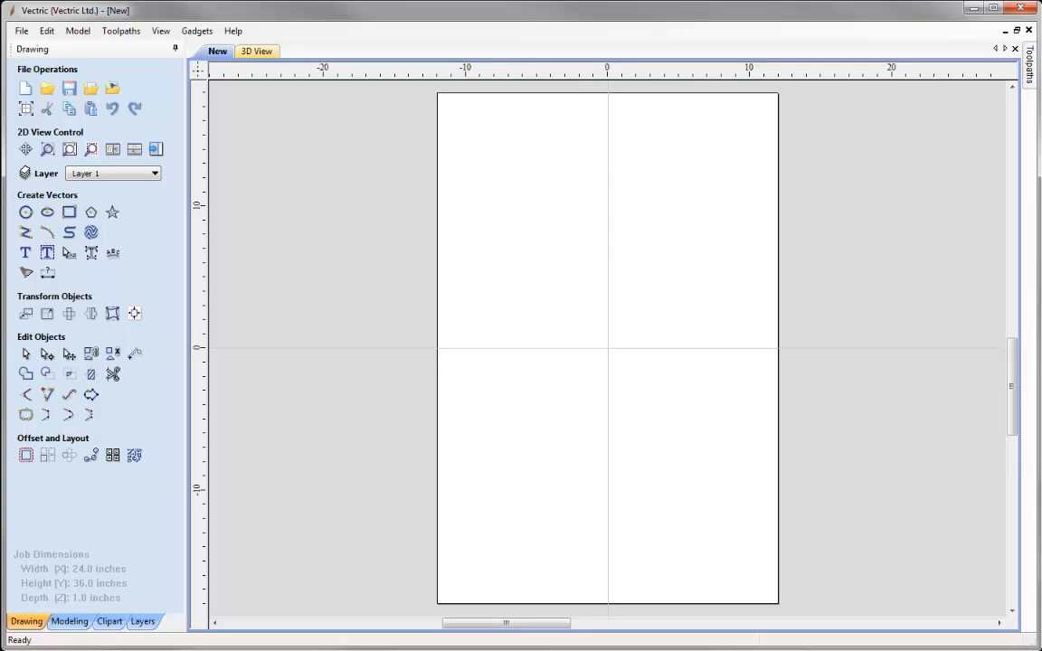
Create a square-cornered rectangle 15 inches wide and 30 inches high, anchored by its center at X 0, Y 0
click(68, 215)
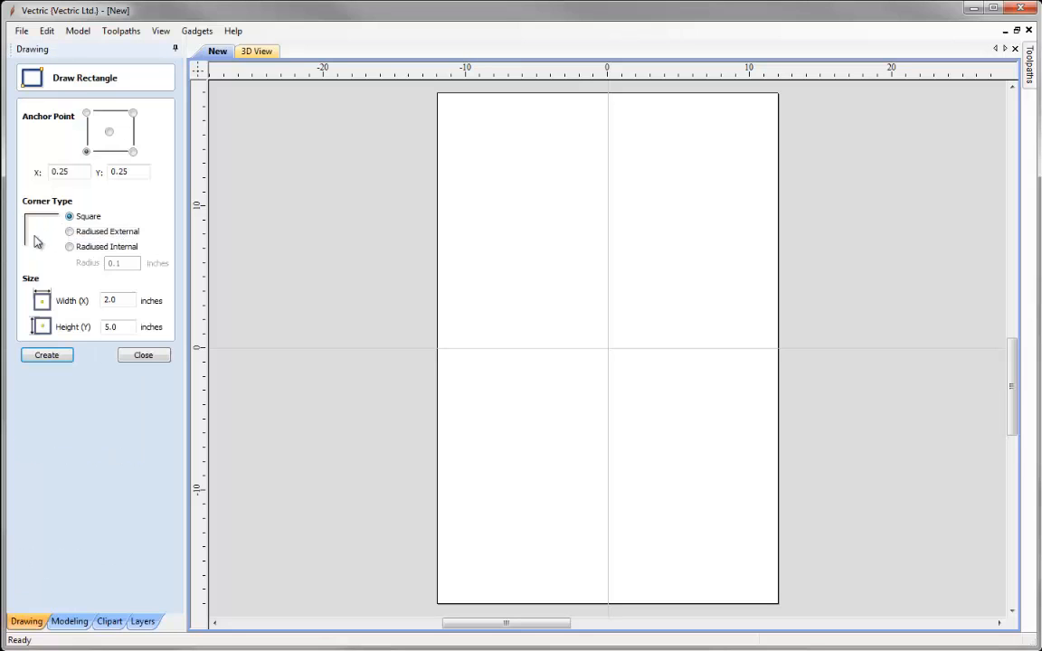
click(110, 133)
drag(79, 171, 48, 165)
text(0)
drag(124, 171, 89, 170)
text(0)
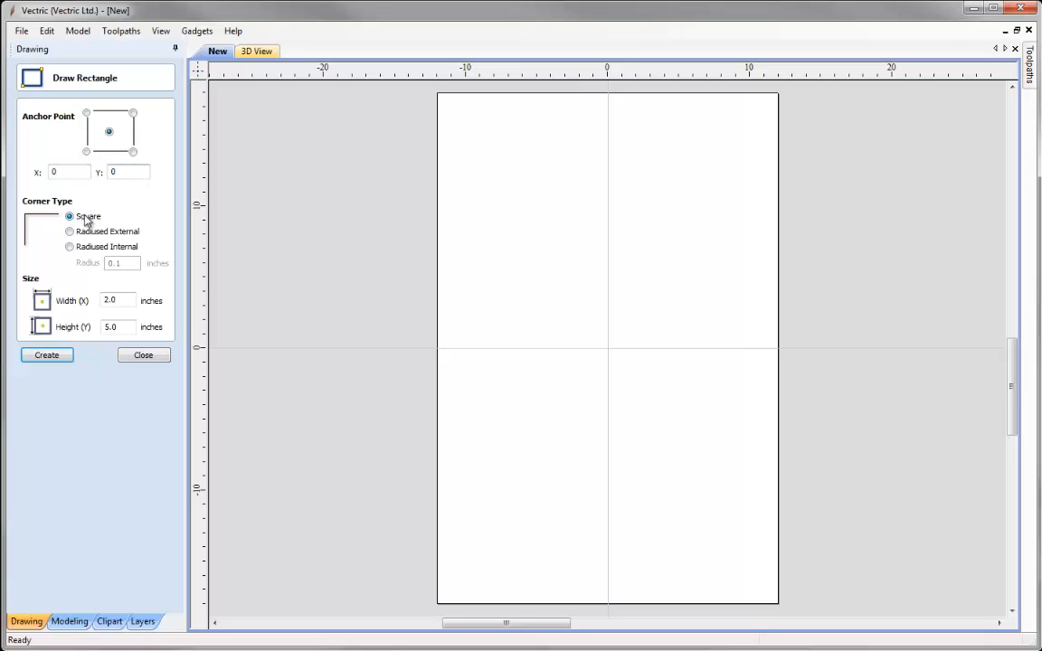
drag(125, 300, 77, 304)
text(15)
key(Tab)
text(30)
click(56, 355)
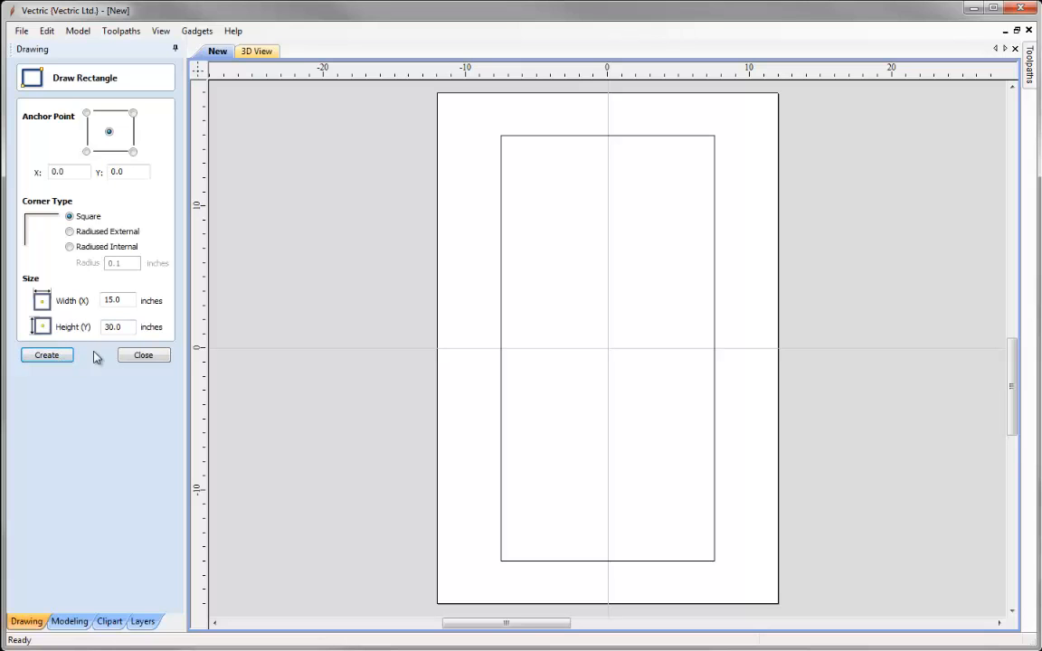
click(142, 354)
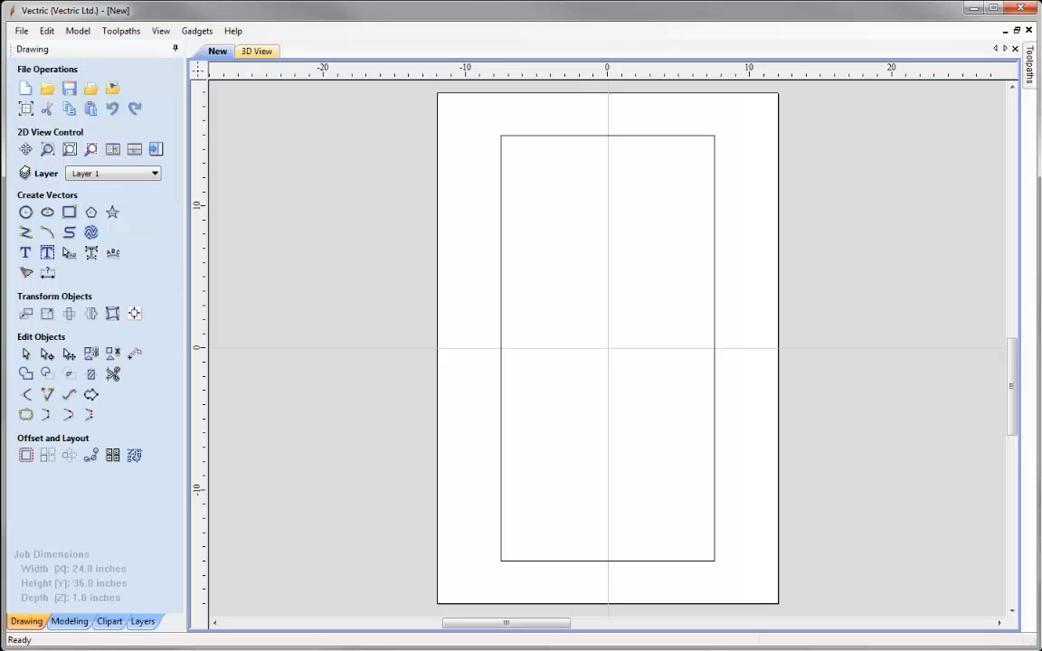
Create a circle 21 inches in diameter centered at X 0, Y 0
click(25, 213)
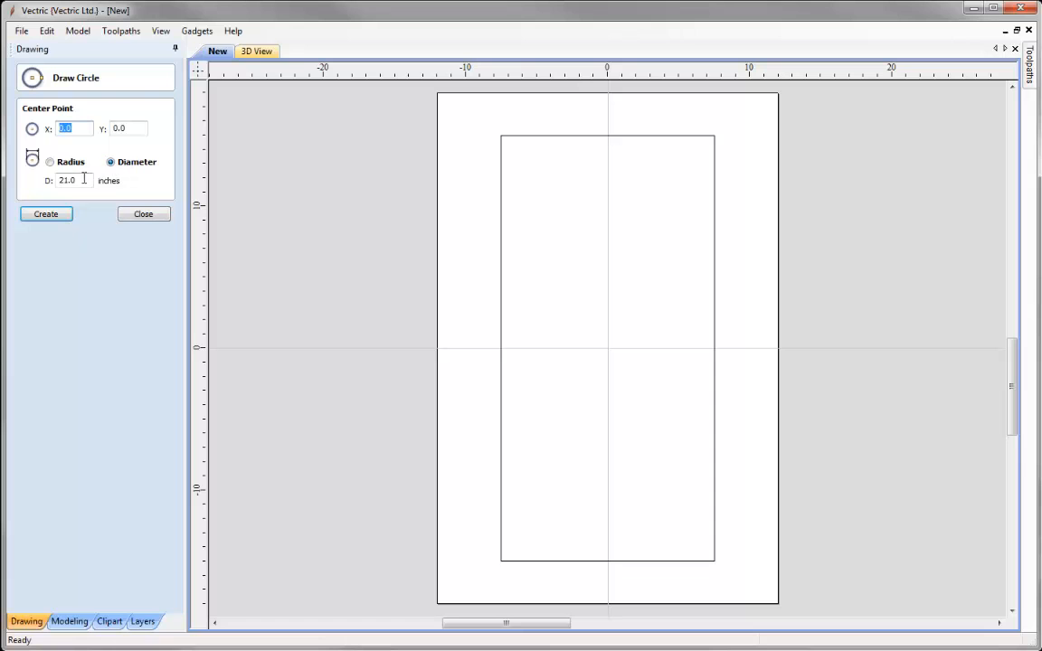
drag(86, 180, 19, 181)
text(21)
click(47, 217)
click(144, 217)
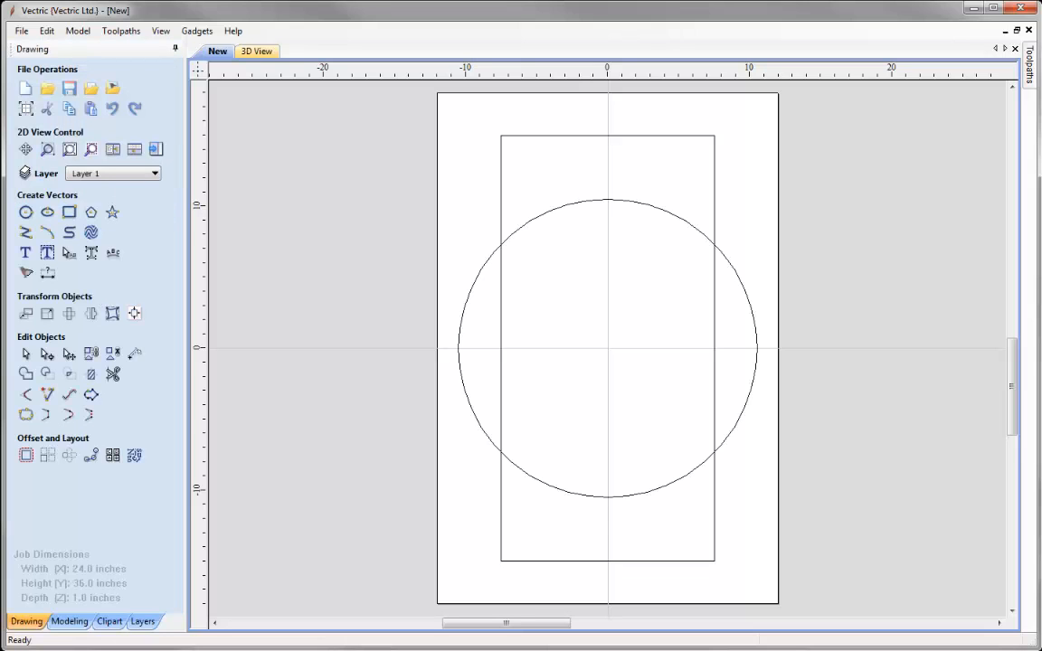
Align the circle to the inside top edge of the rectangle and clear the selection
click(482, 434)
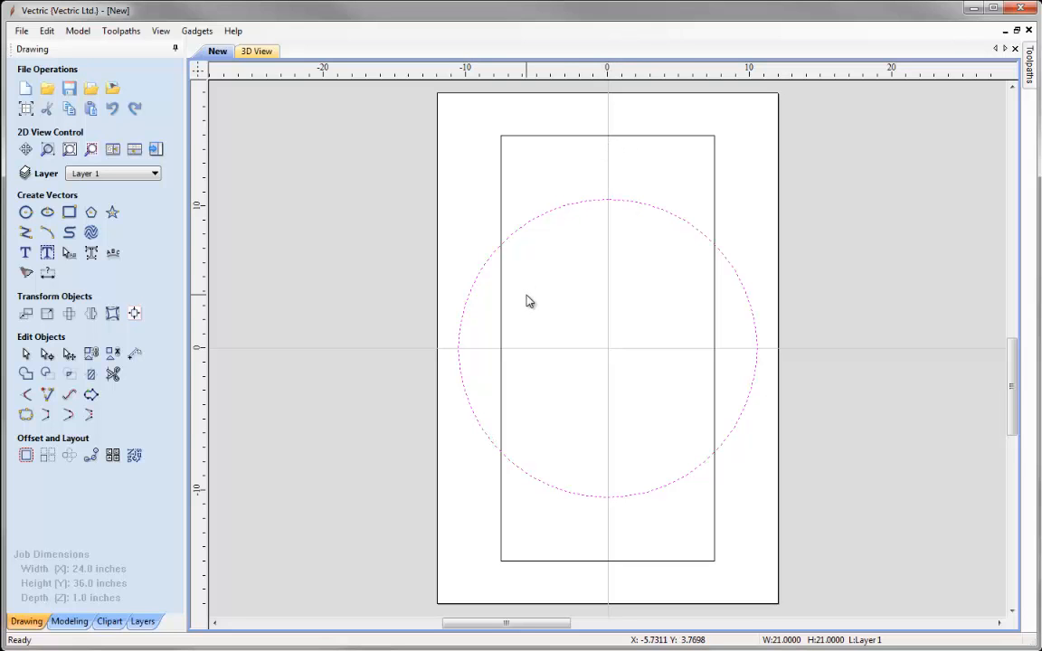
shift+click(502, 213)
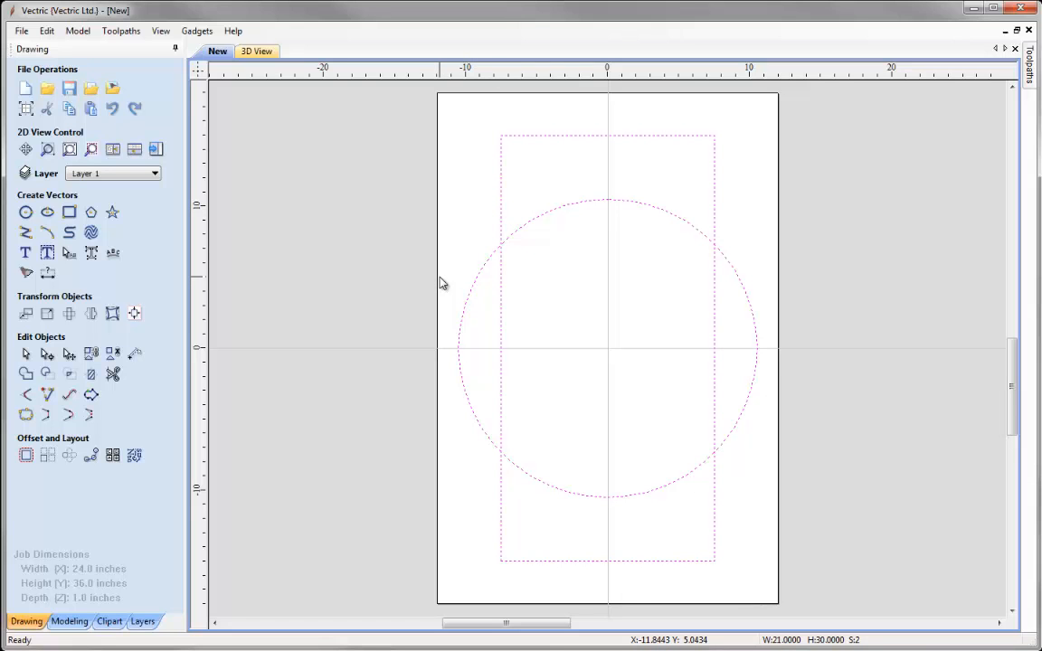
click(134, 314)
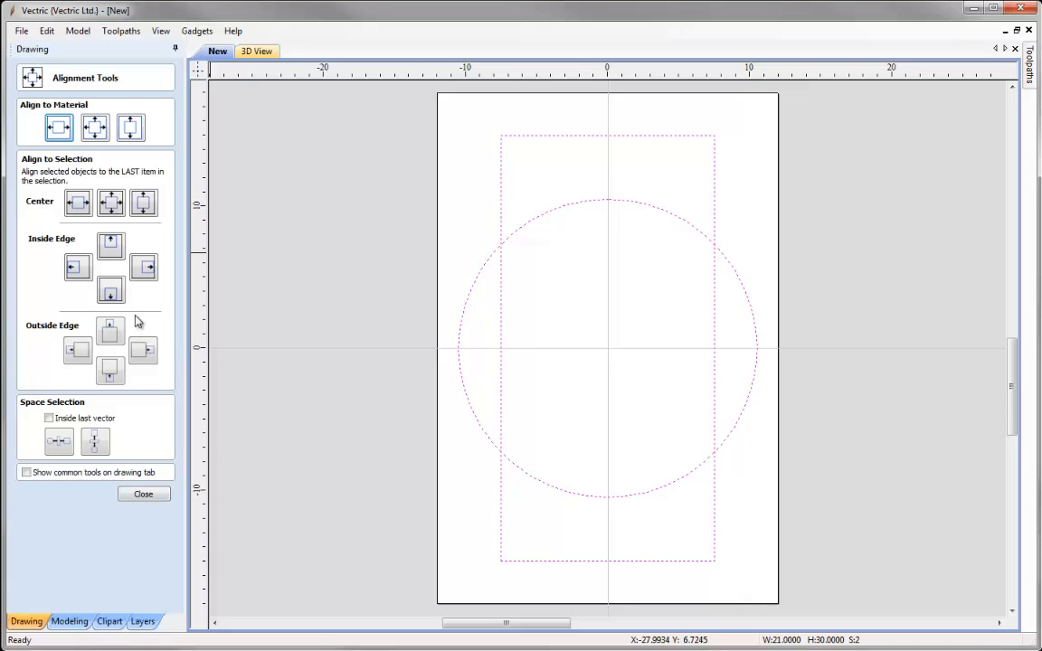
click(111, 247)
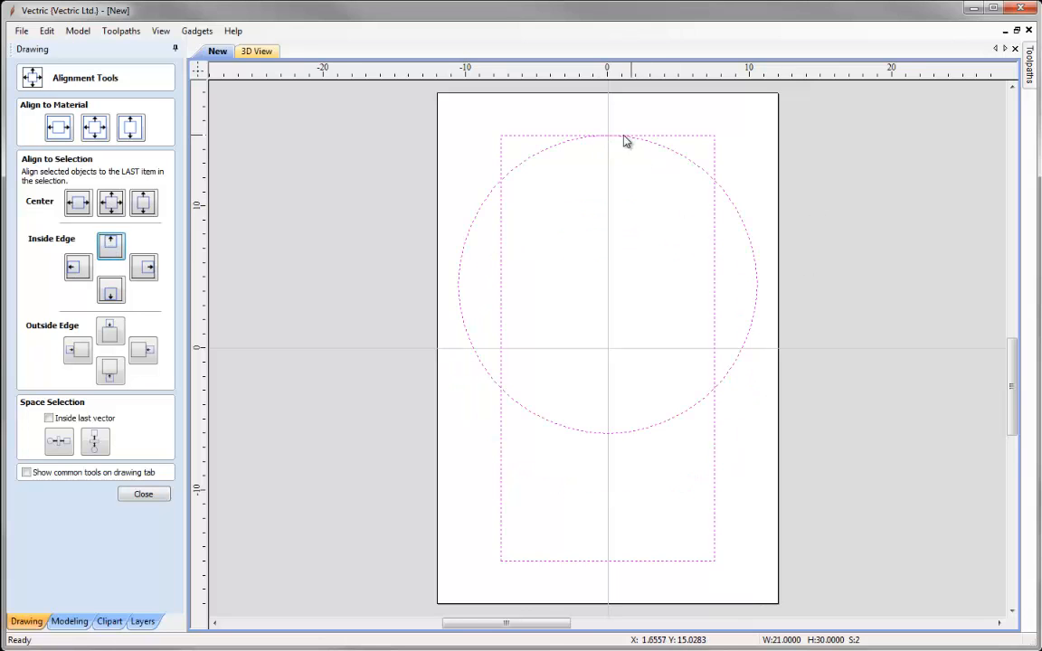
click(144, 494)
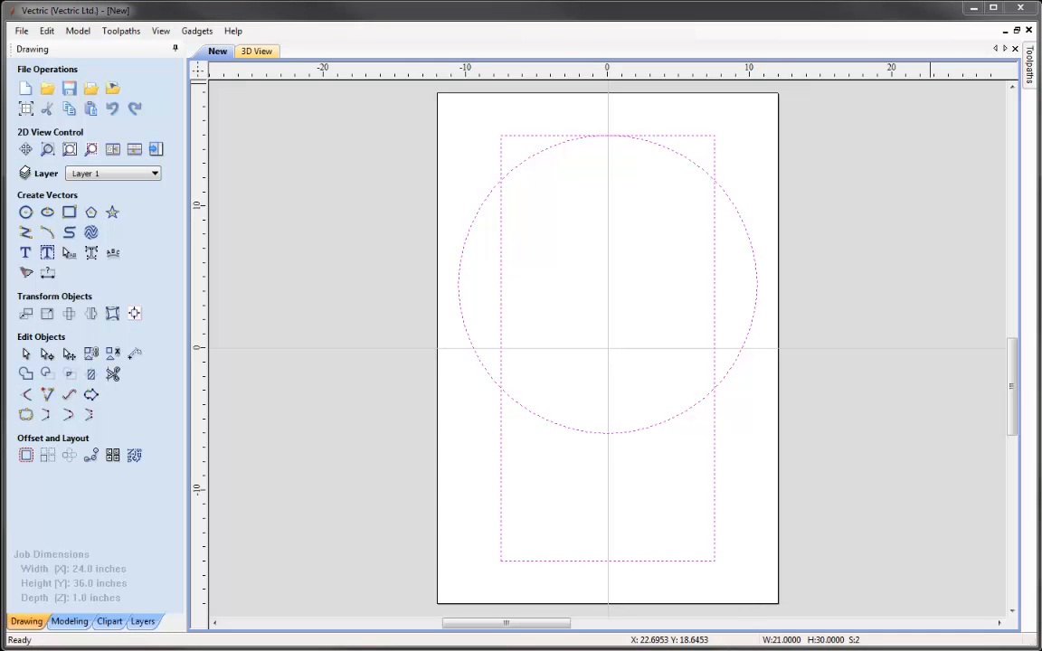
click(458, 412)
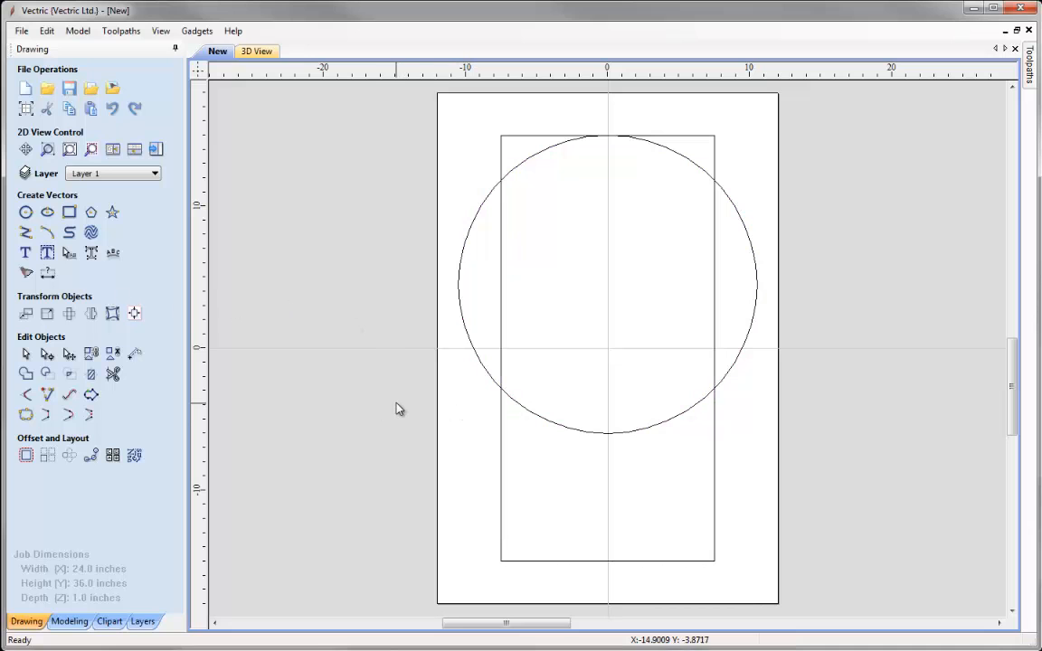
Offset the circle outwards by 0.75 inches with sharp offset corners and selection of the new vector turned off
click(541, 154)
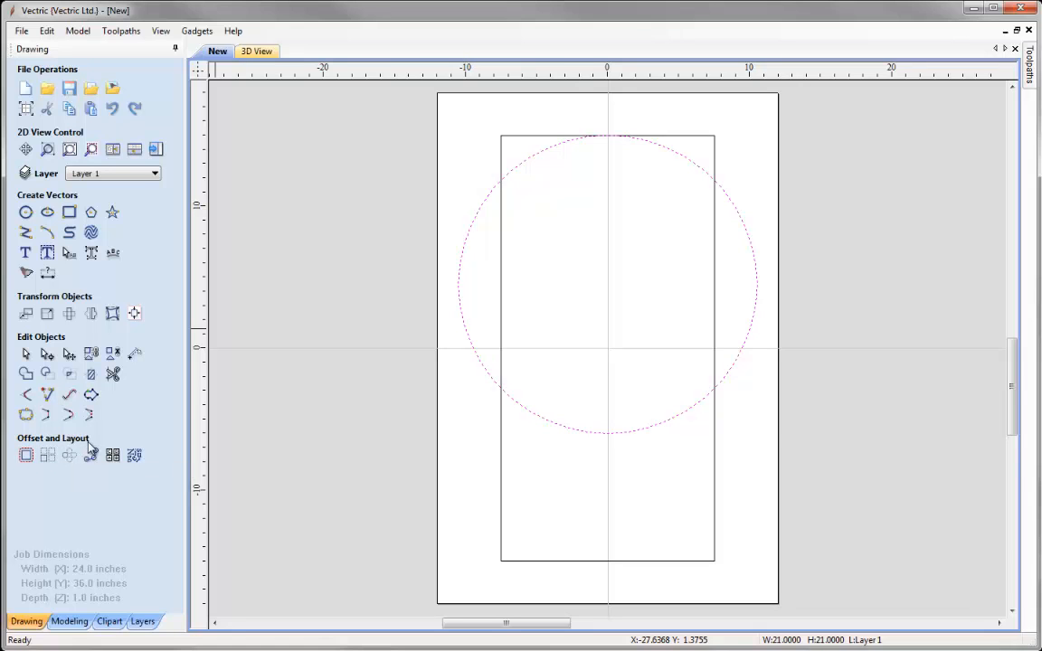
click(24, 456)
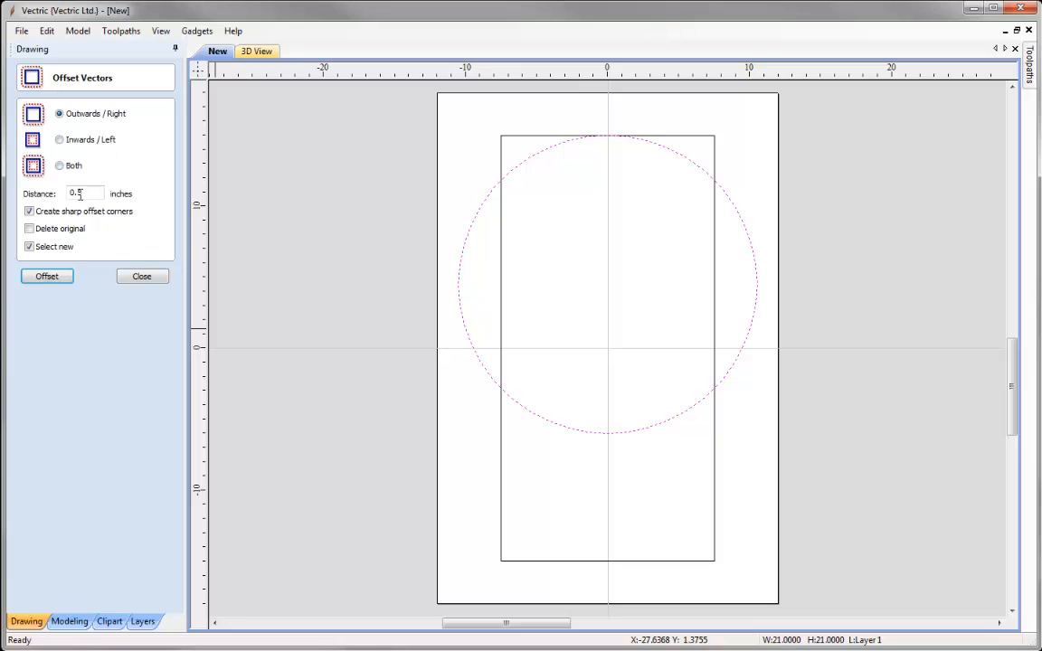
drag(78, 194, 95, 193)
text(75)
click(29, 211)
click(30, 248)
click(48, 277)
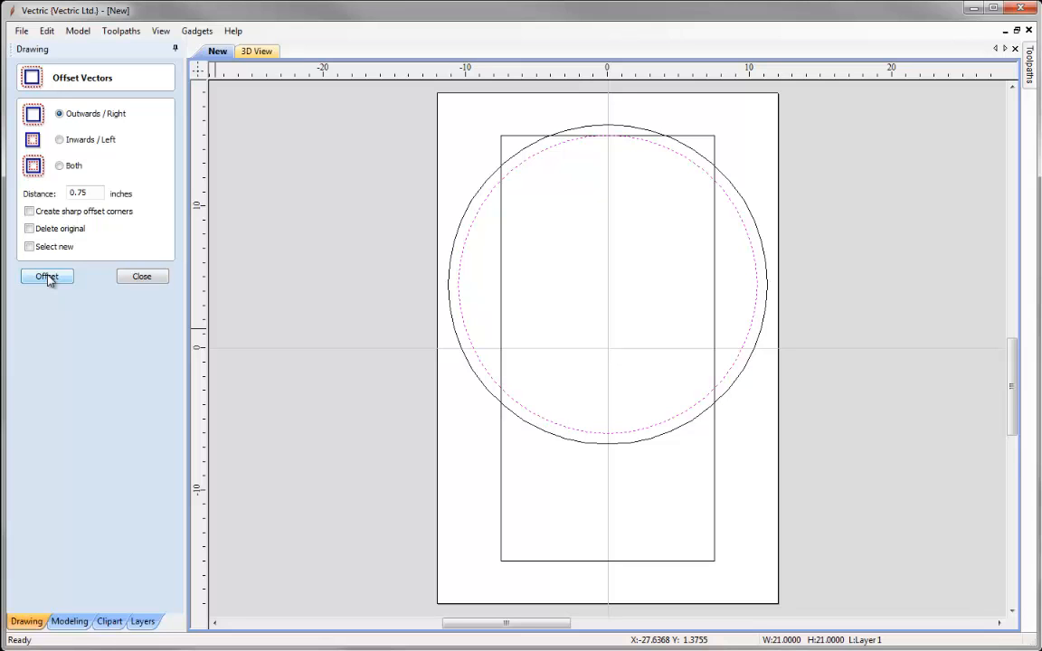
Offset the original circle inwards by 0.5 inches with the new vector selected
click(60, 141)
drag(78, 193, 96, 192)
text(5)
click(30, 247)
click(48, 277)
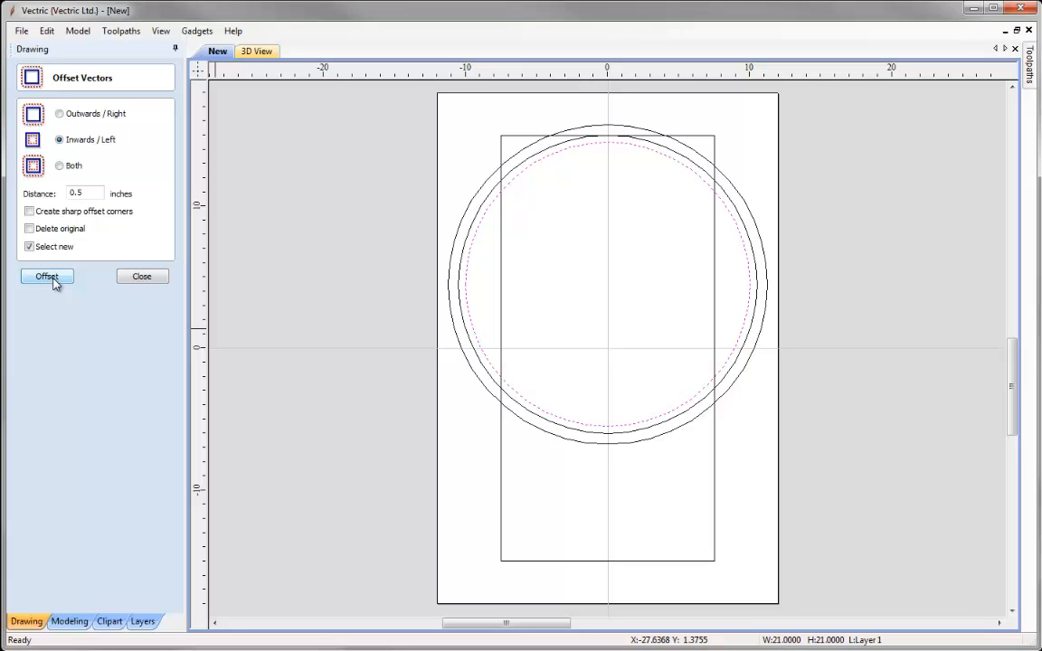
Offset the innermost circle inwards by 4 inches, and offset the resulting circle inwards by 0.5 inches
click(55, 283)
text(4)
click(51, 279)
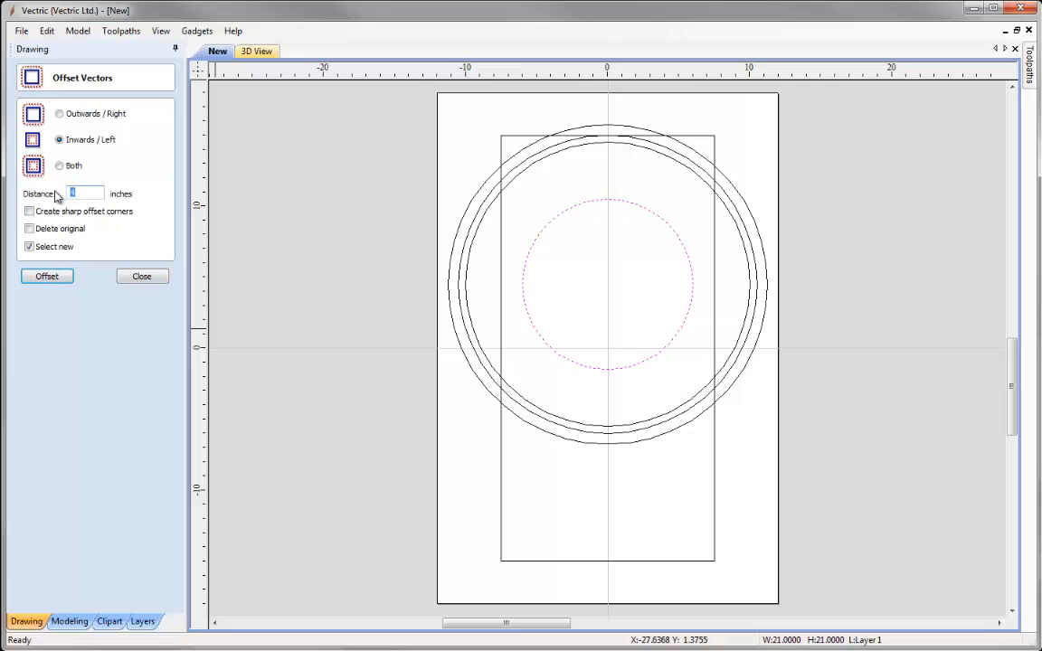
text(0.5)
click(52, 279)
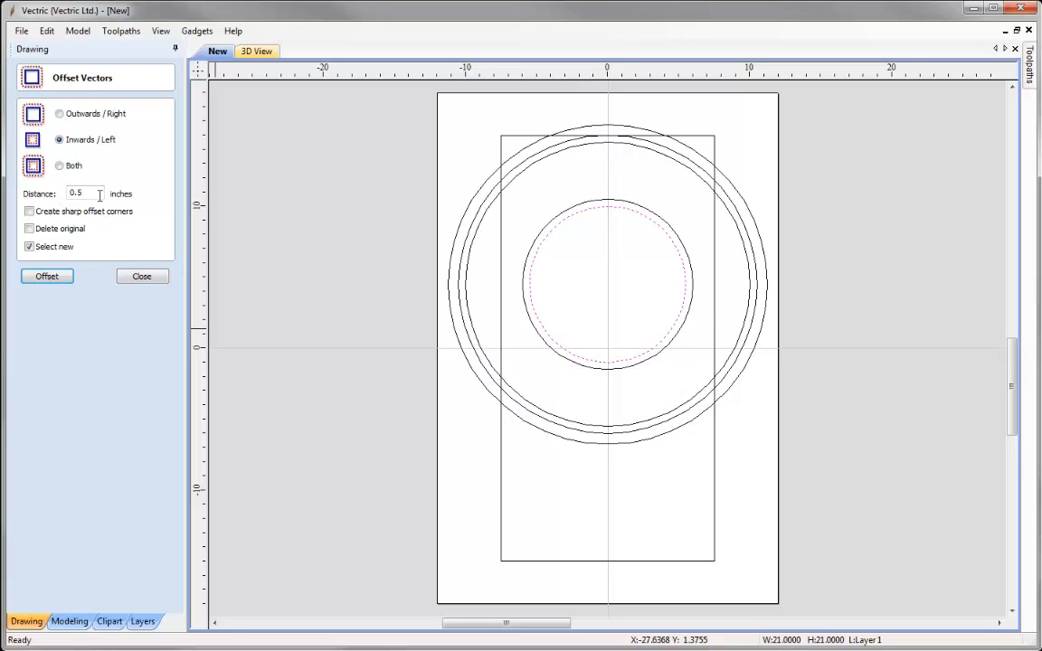
Offset the rectangle outwards by 0.75 inches with sharp offset corners
click(508, 137)
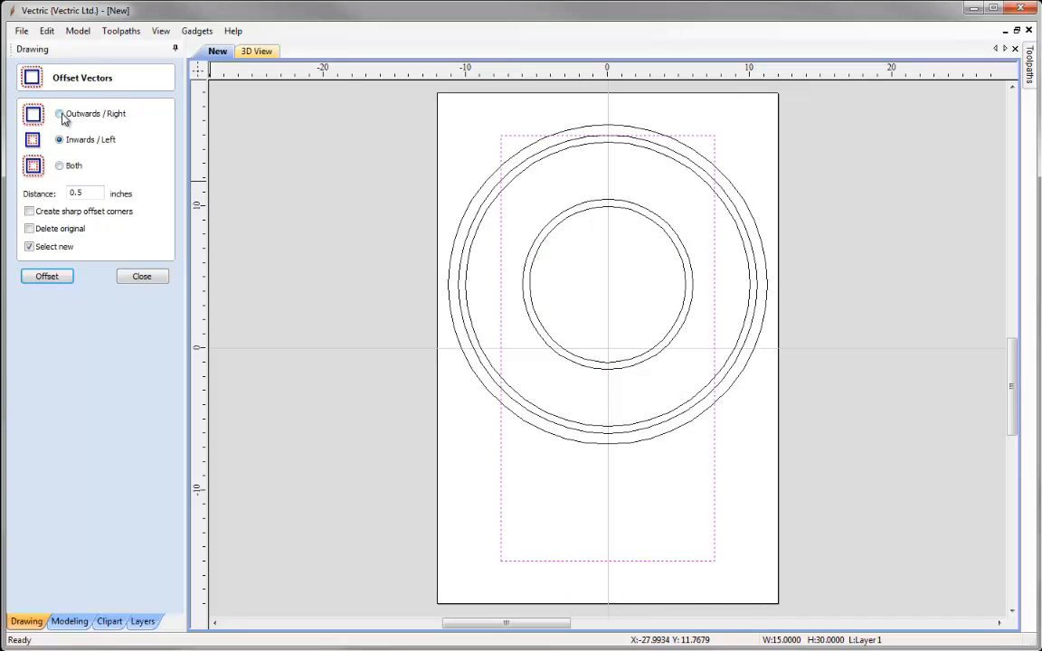
click(59, 115)
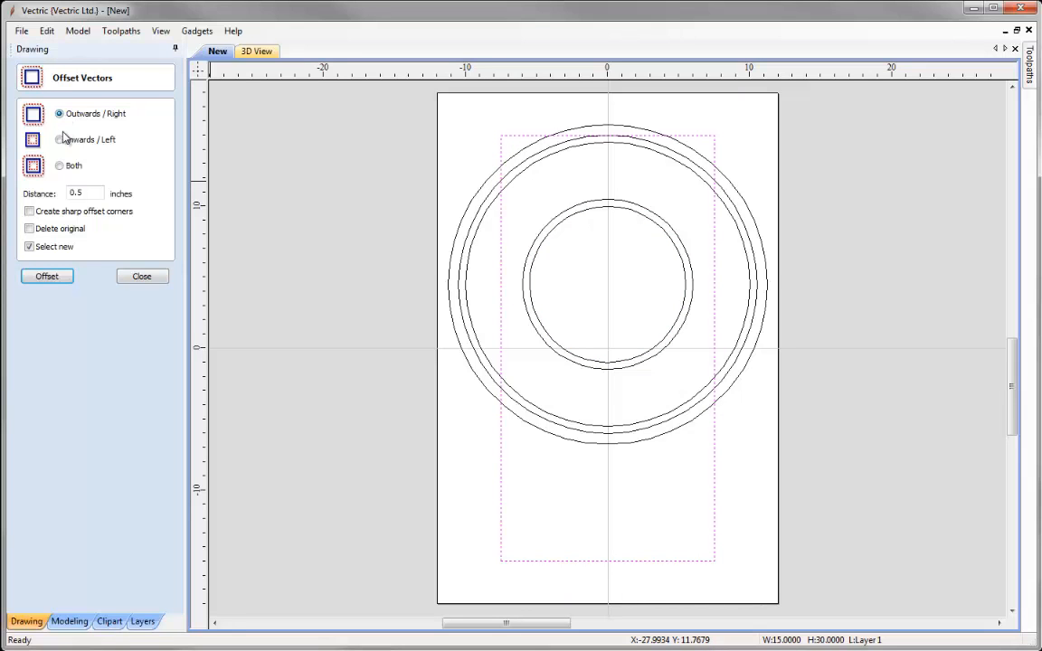
drag(76, 193, 88, 193)
text(5)
click(47, 276)
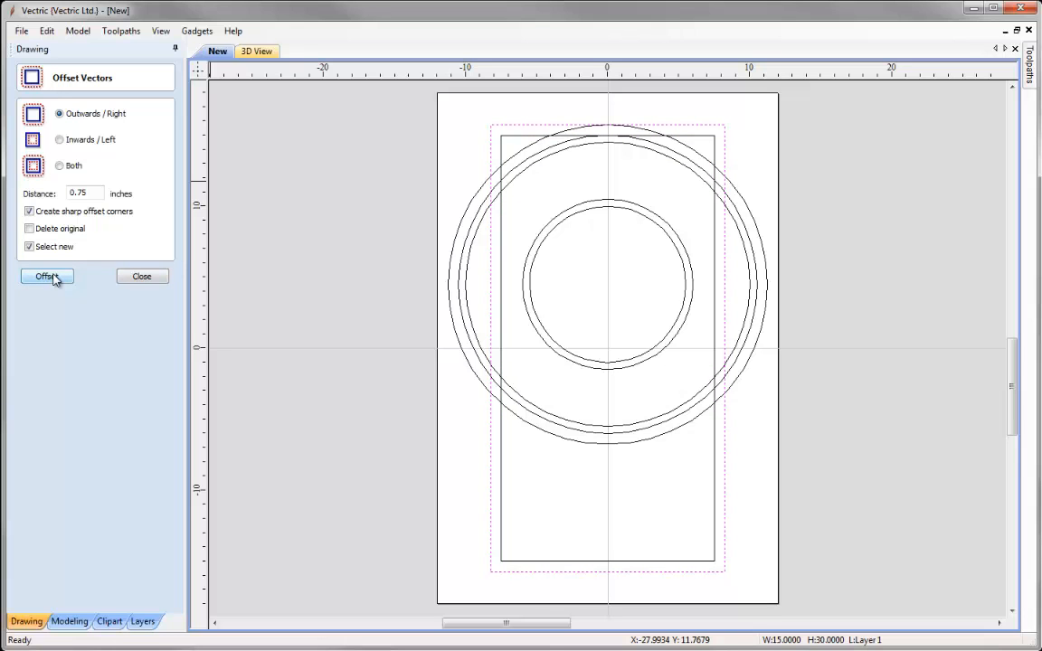
click(142, 277)
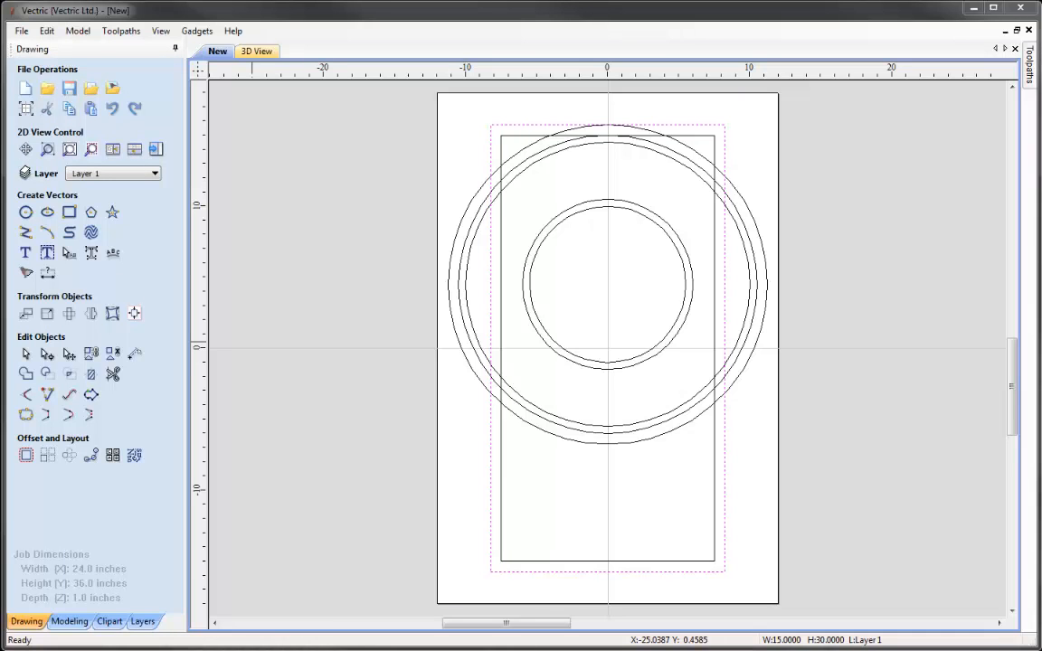
Weld the outer rectangle with the outermost circle, and weld the original rectangle with the 21-inch circle
shift+click(472, 206)
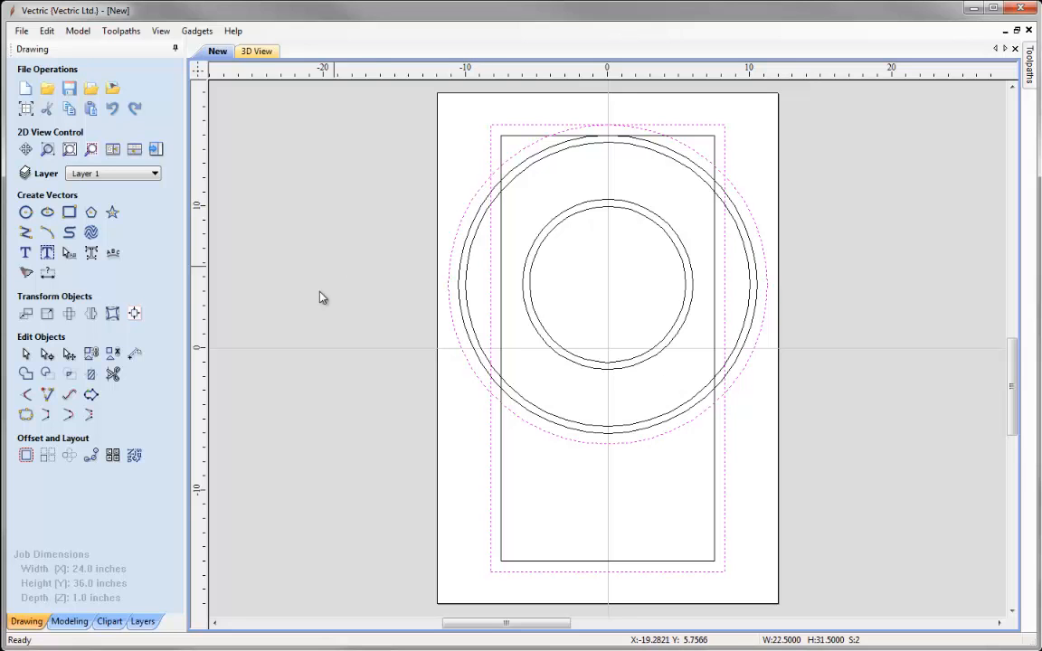
click(25, 378)
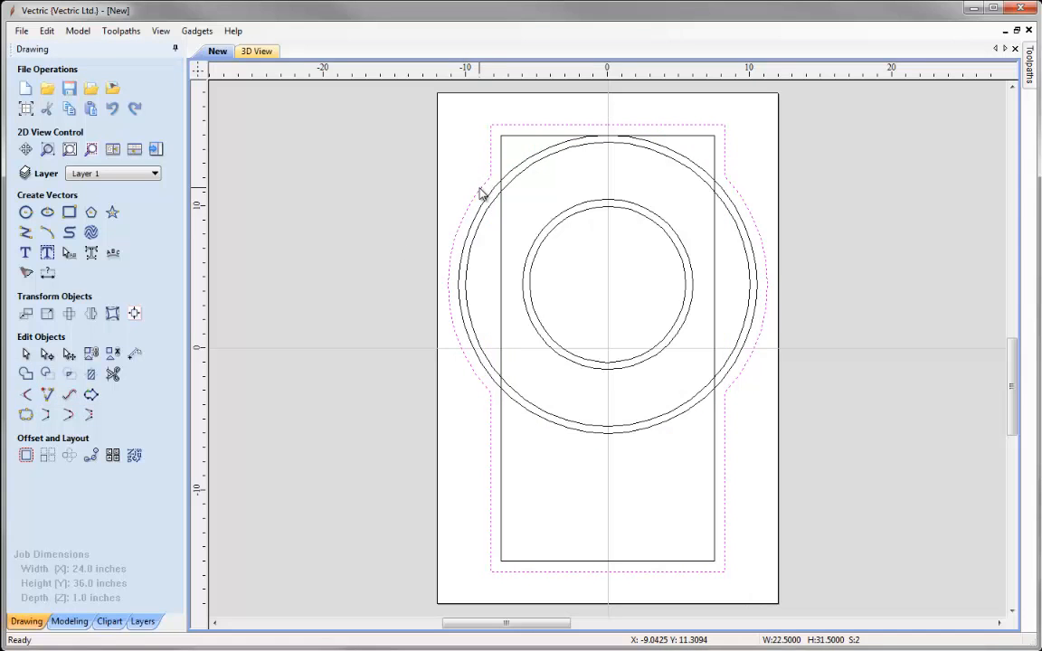
click(501, 158)
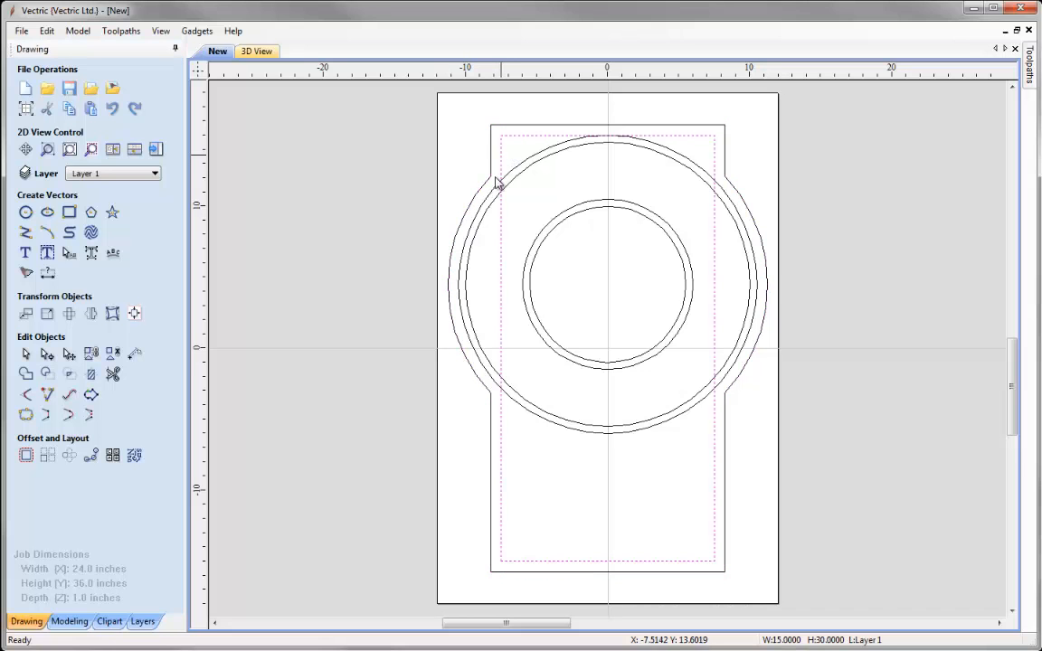
shift+click(496, 195)
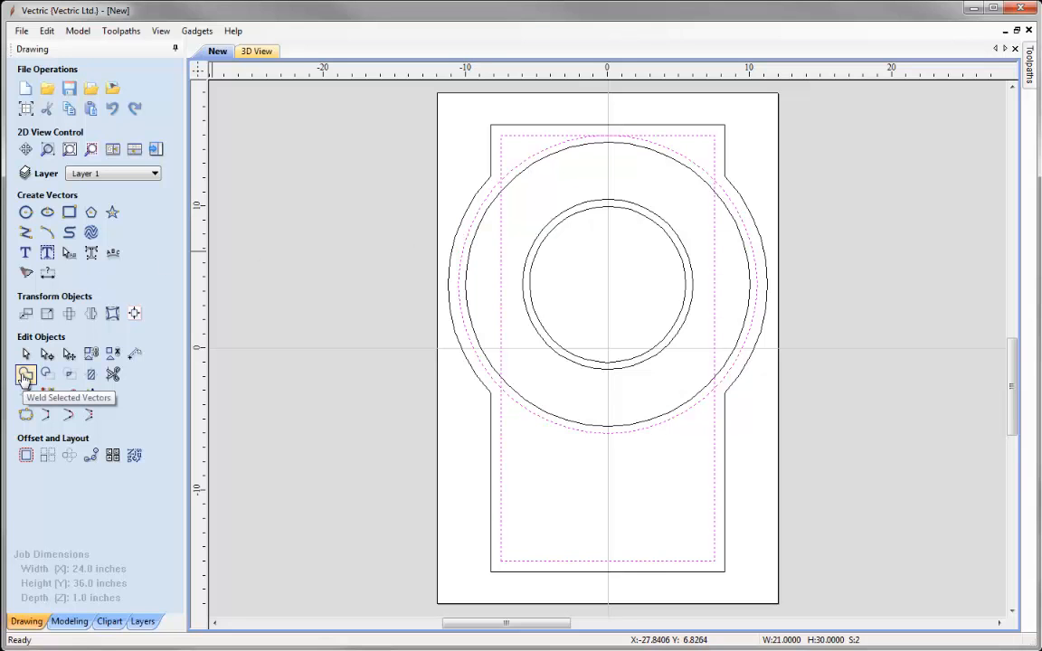
click(25, 375)
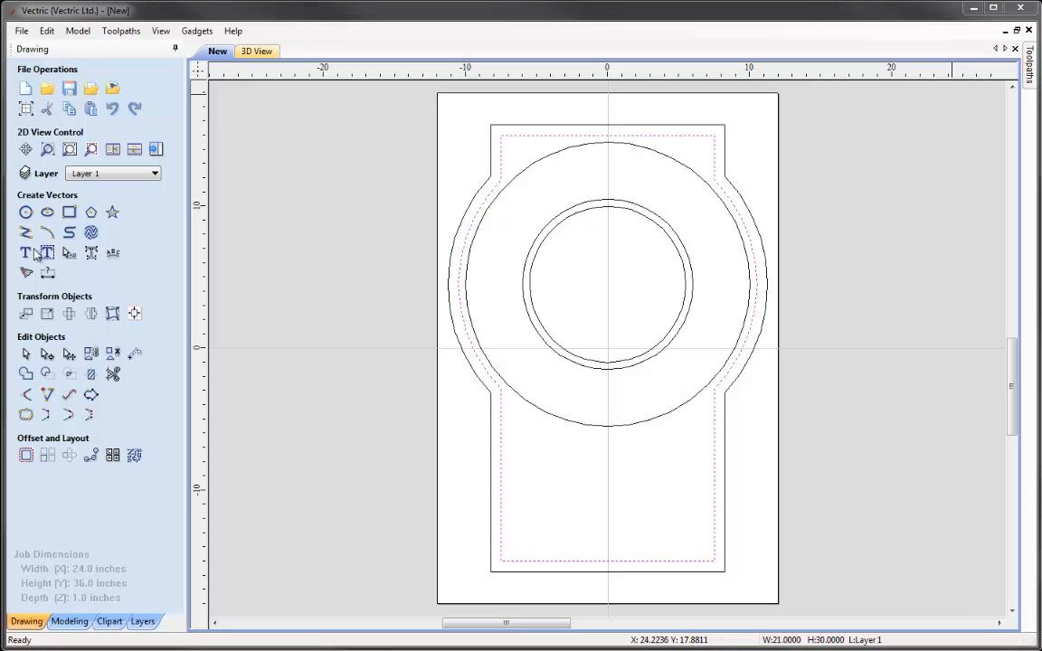
Draw a circle with a diameter of 1.25 inches centred on the outer border's upper-left corner at X -8.25, Y 15.75
click(26, 213)
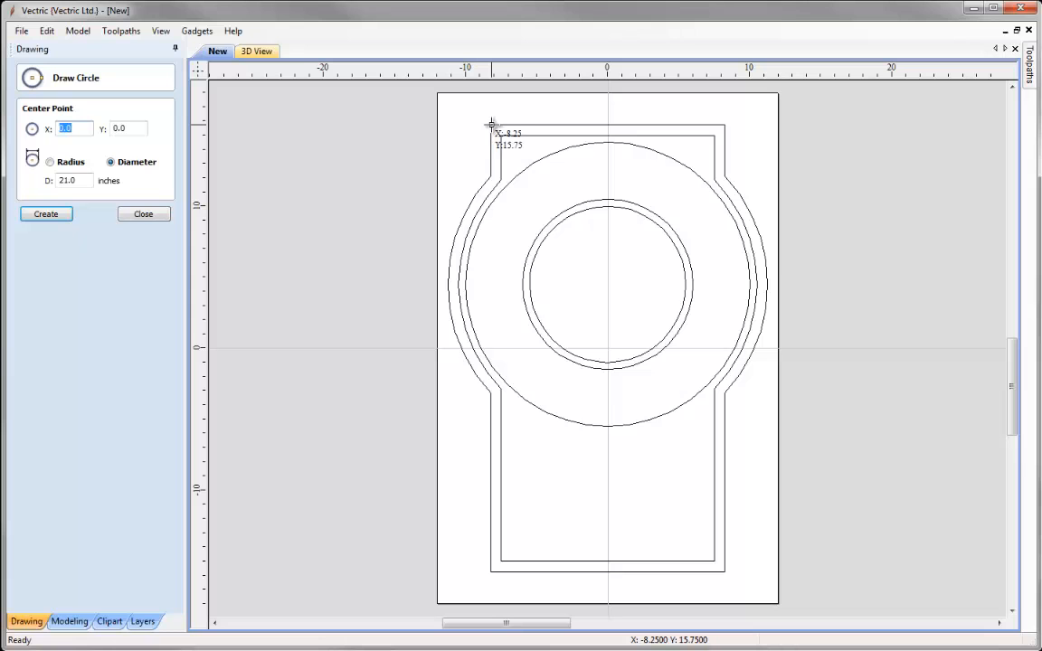
drag(491, 123, 502, 123)
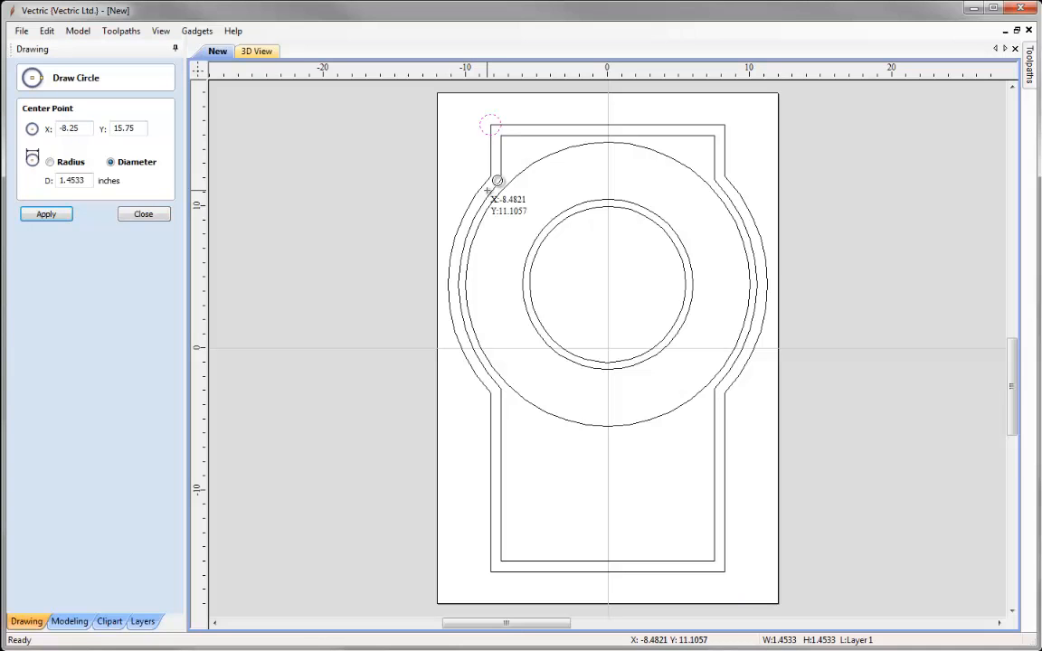
drag(61, 180, 106, 182)
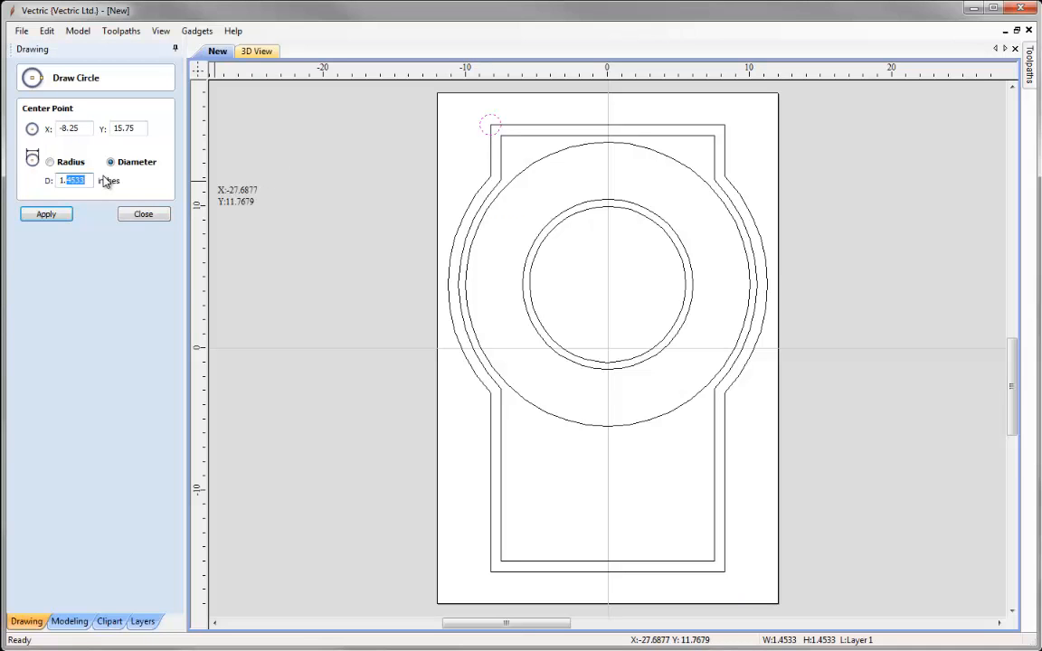
text(2)
click(56, 215)
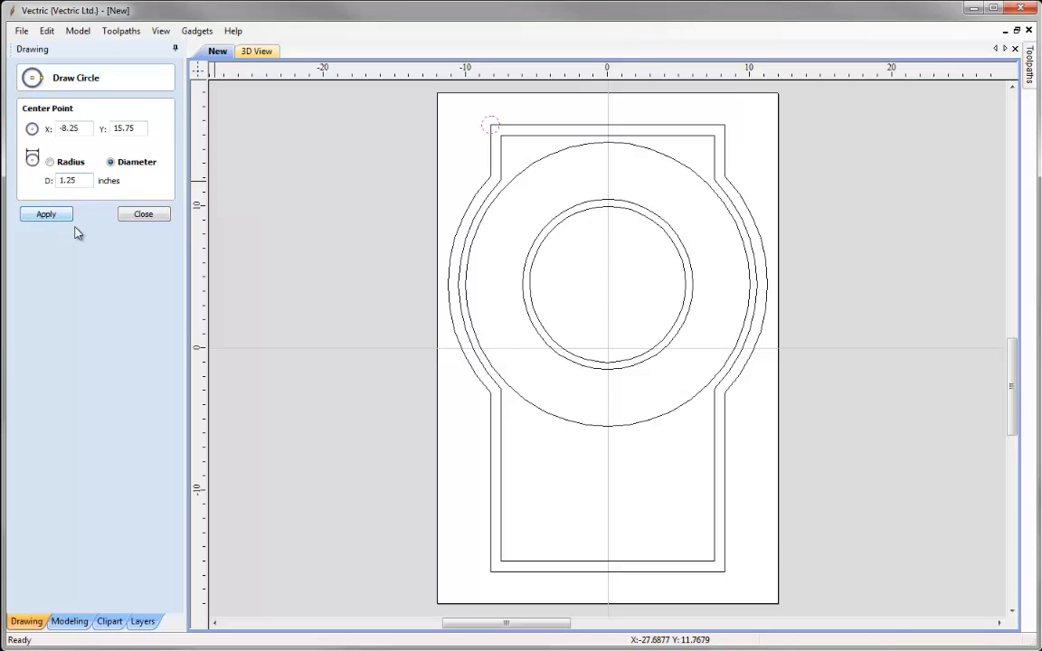
click(145, 215)
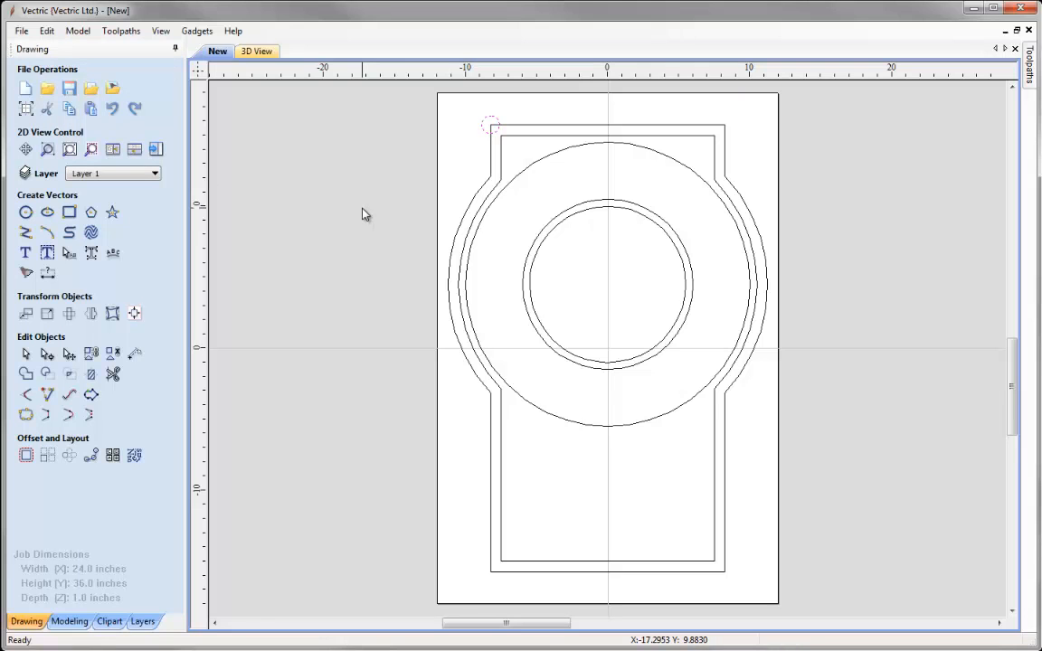
Move the small circle relative to its position, about 2 inches right and 2 inches down, into the inner border's upper-left corner
click(26, 315)
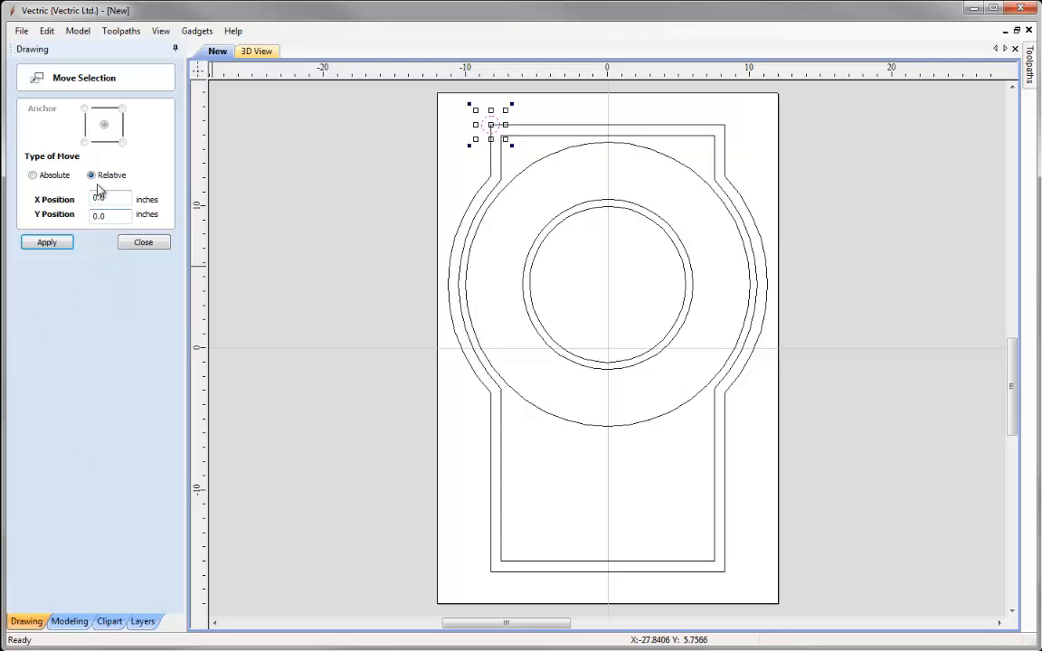
drag(108, 197, 84, 201)
key(Tab)
click(62, 240)
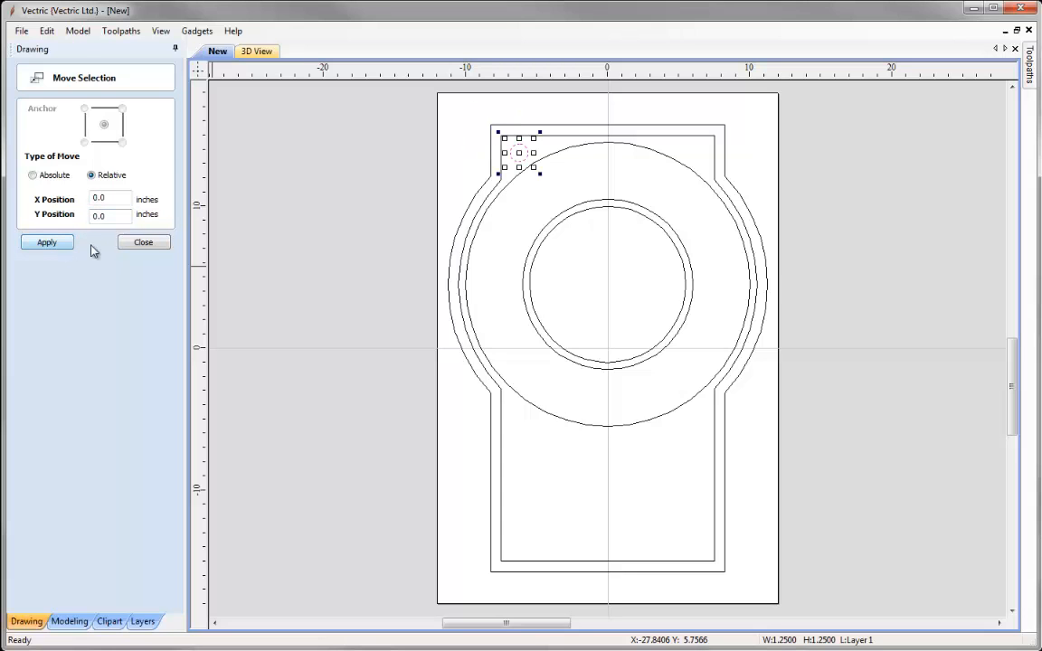
click(141, 241)
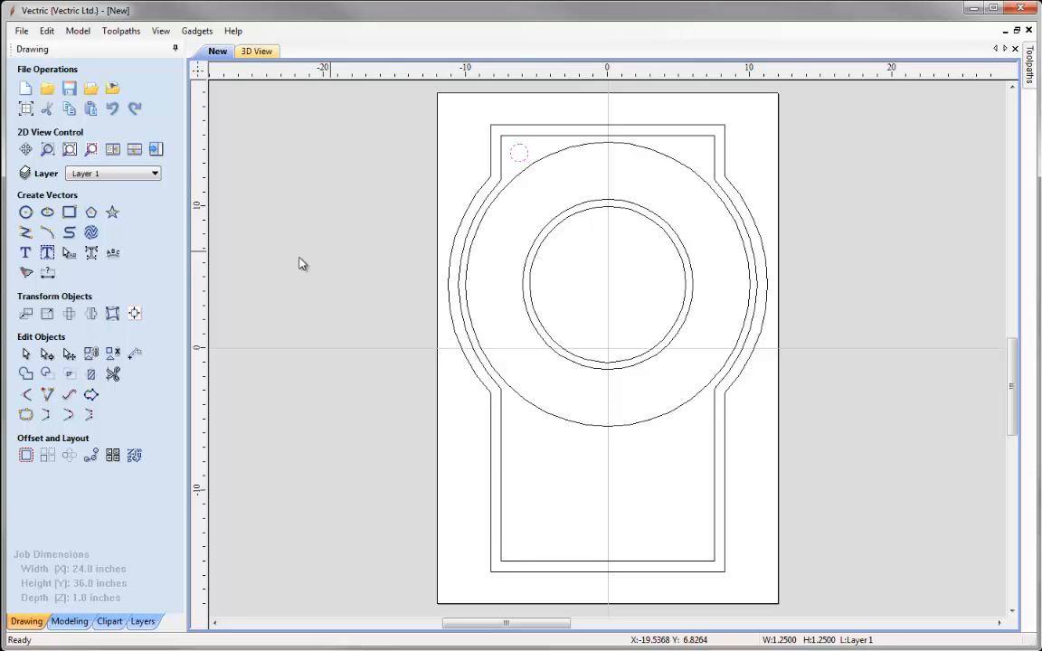
Create a mirrored copy of the small circle, flipped horizontally about the job center
click(91, 314)
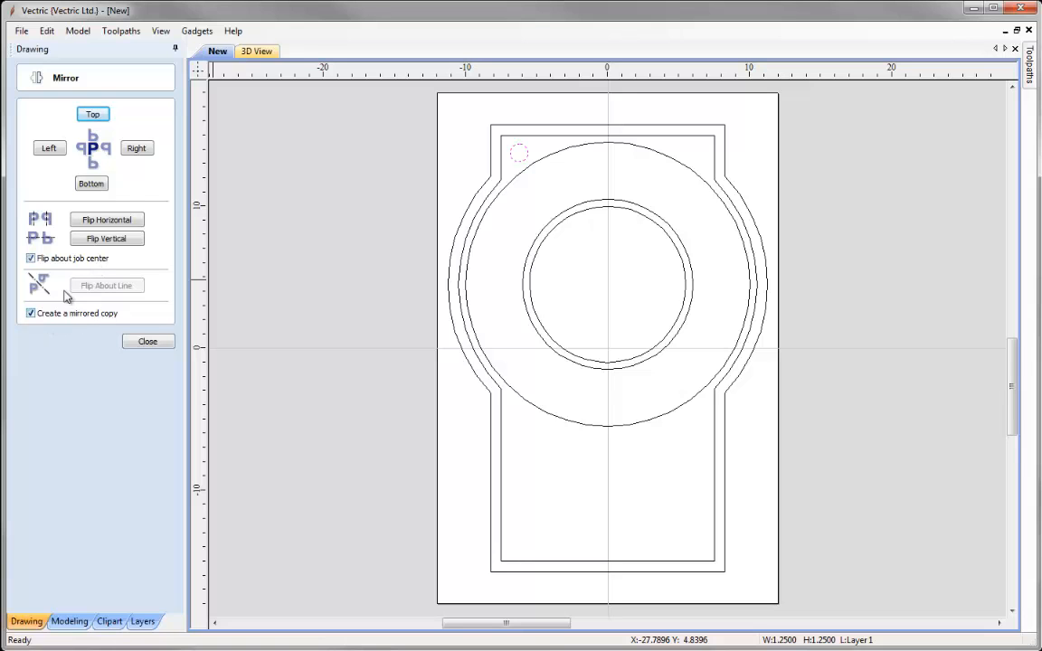
click(113, 223)
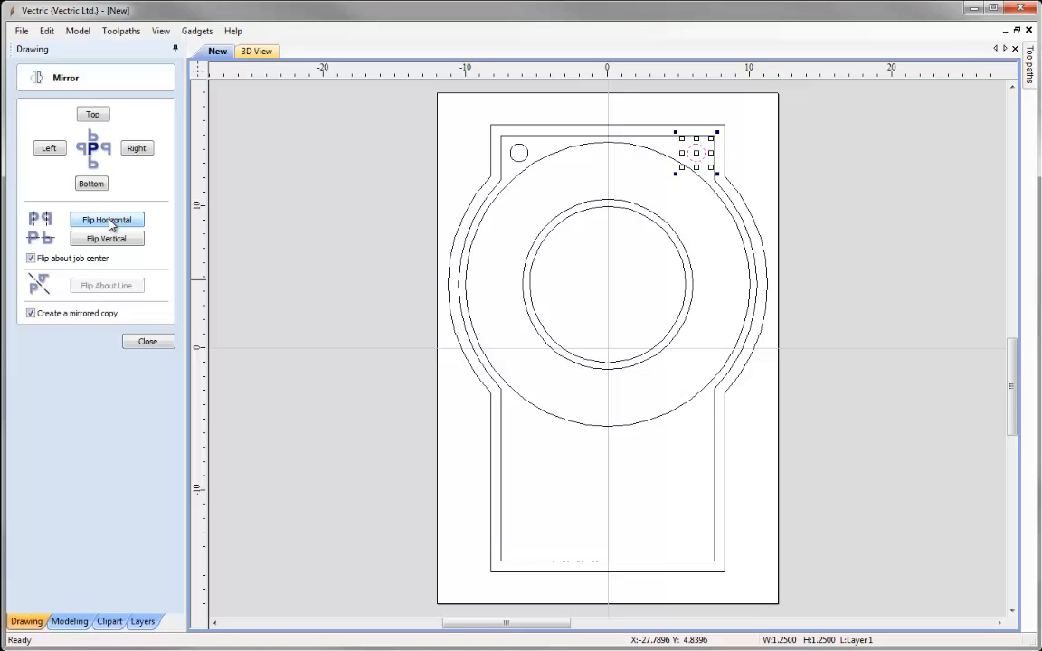
click(148, 341)
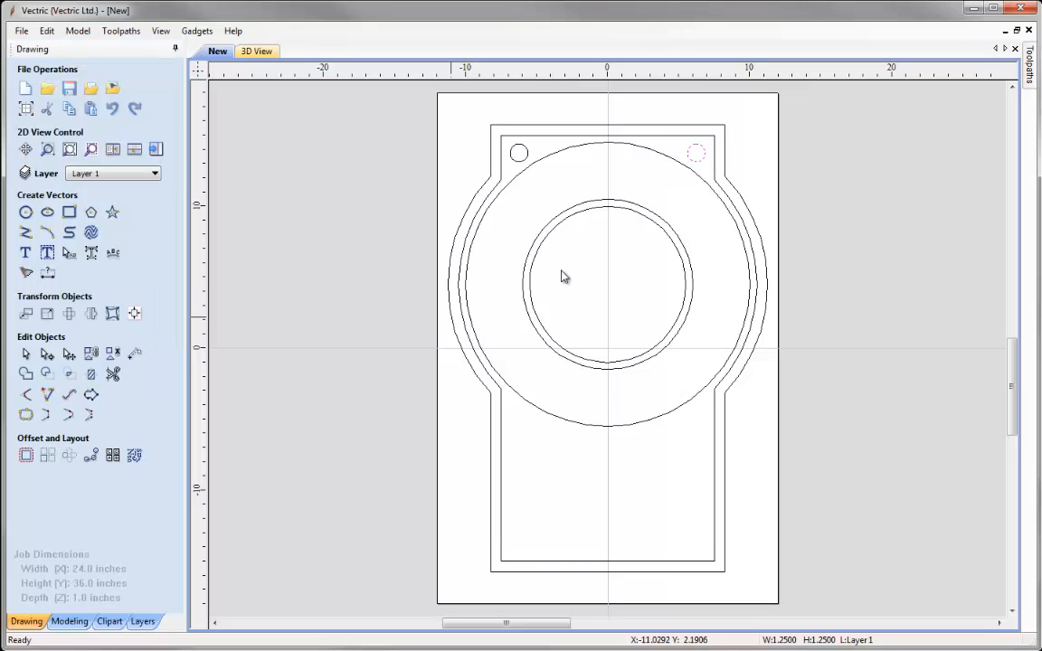
click(521, 158)
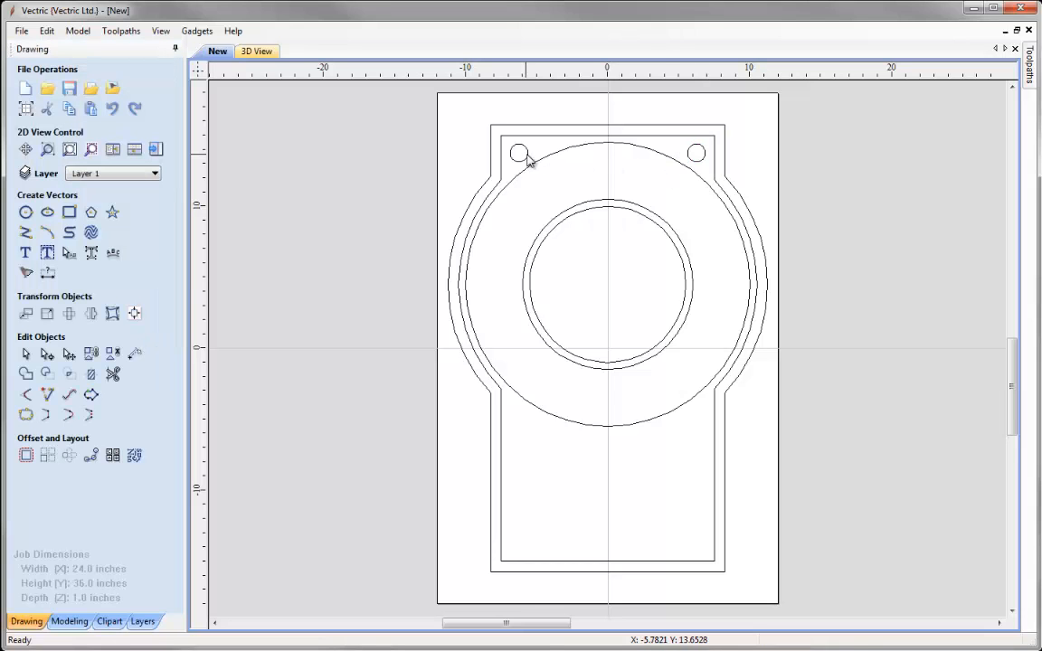
click(688, 154)
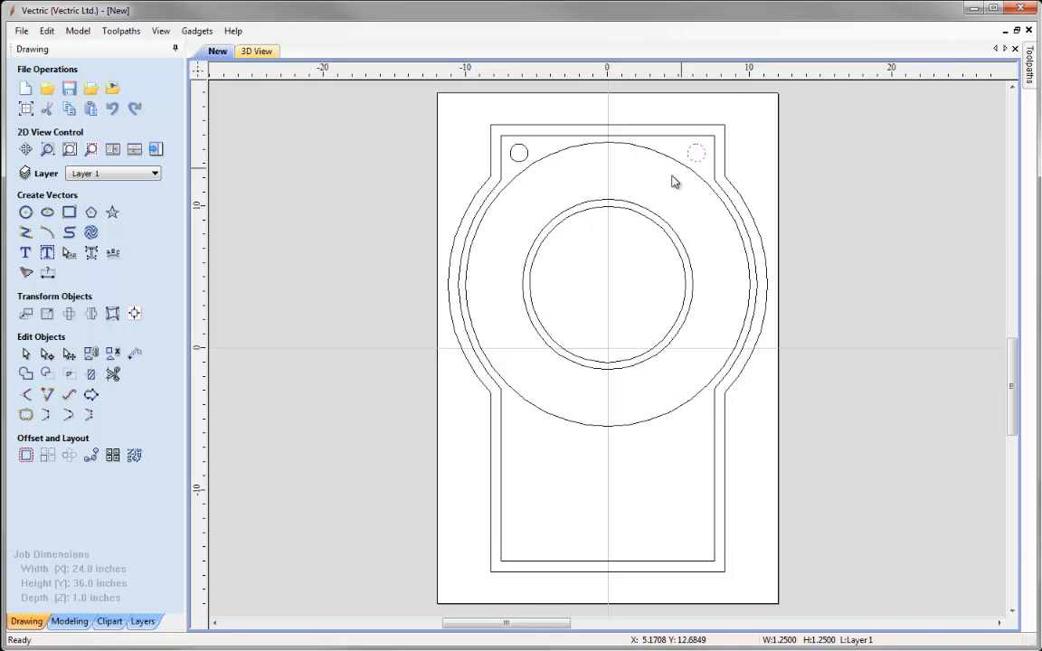
click(337, 354)
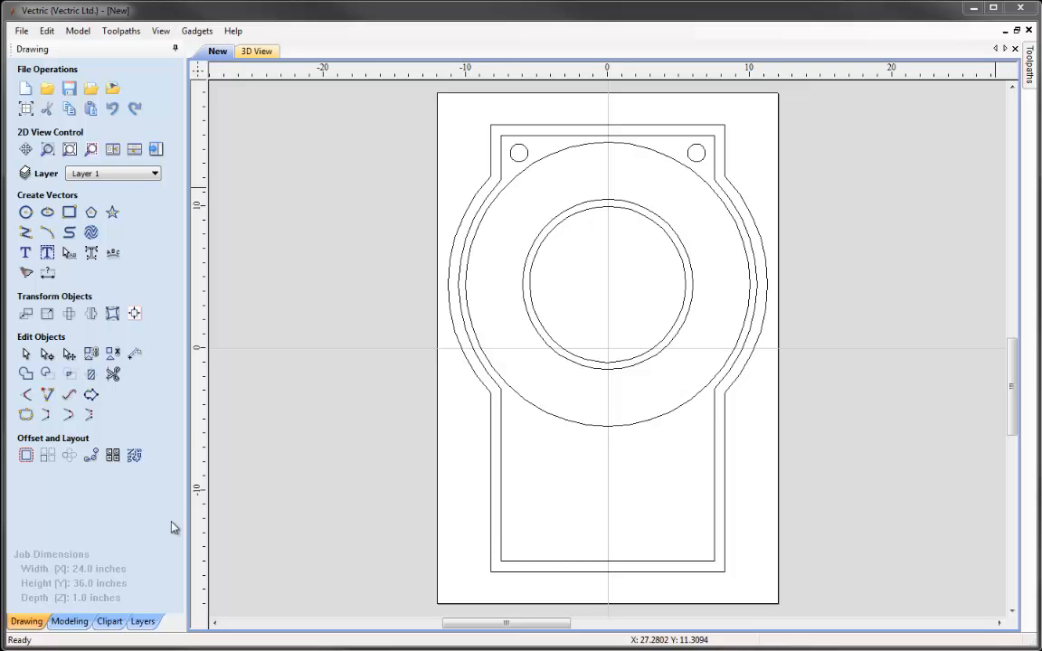
click(485, 197)
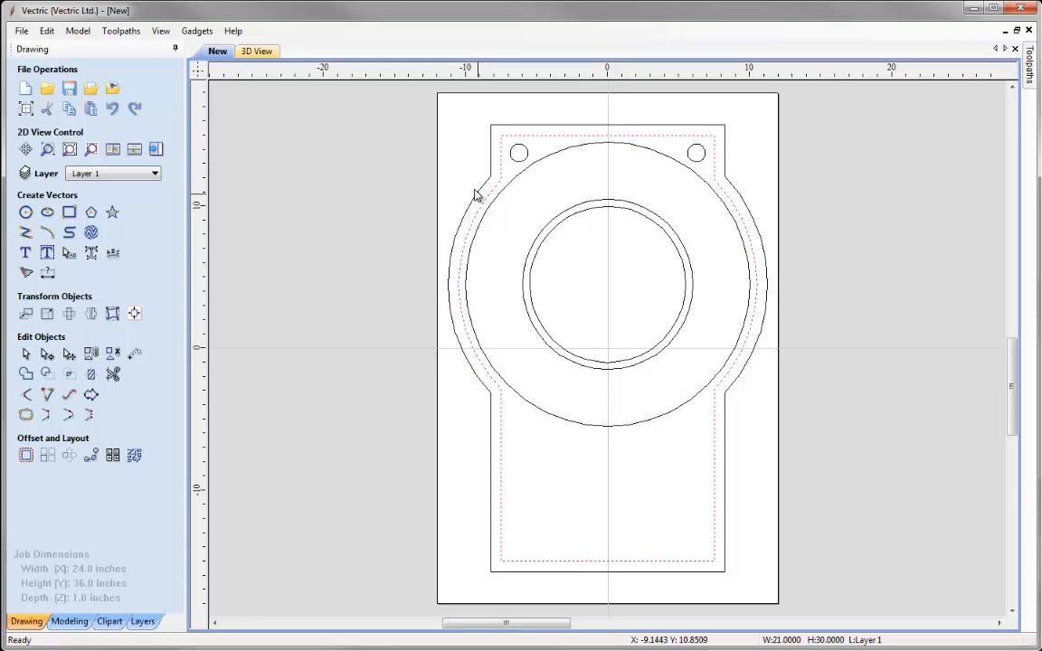
click(469, 191)
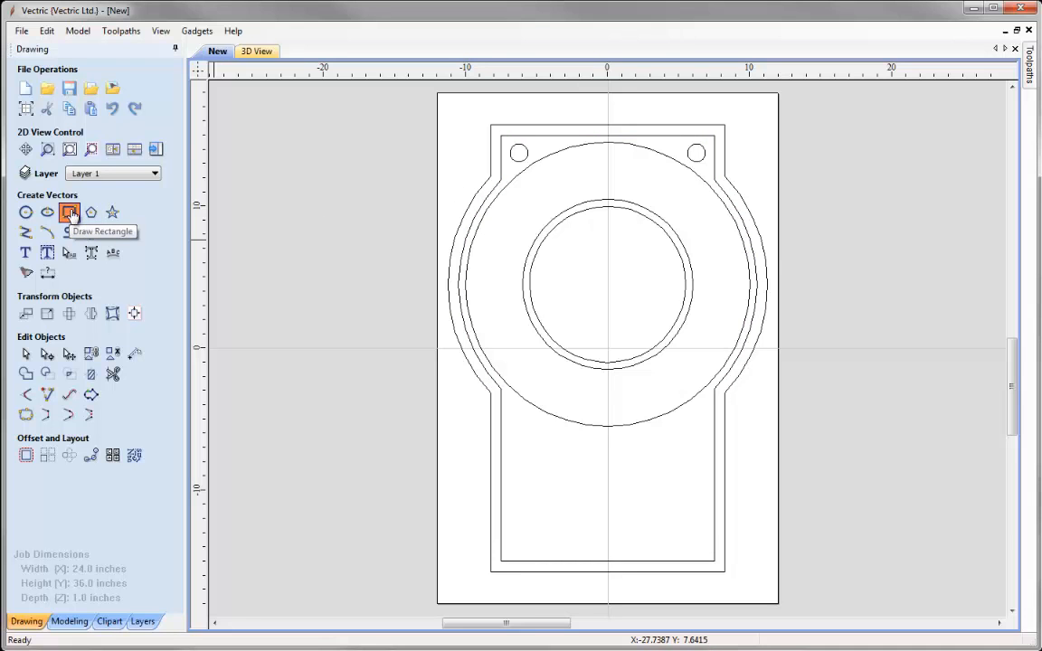
Draw a square-cornered rectangle 0.75 inches wide and 0.5 inches high just outside the sign's upper-left edge
click(70, 213)
mouse_move(458, 151)
mouse_down()
mouse_move(483, 154)
mouse_move(475, 160)
mouse_up()
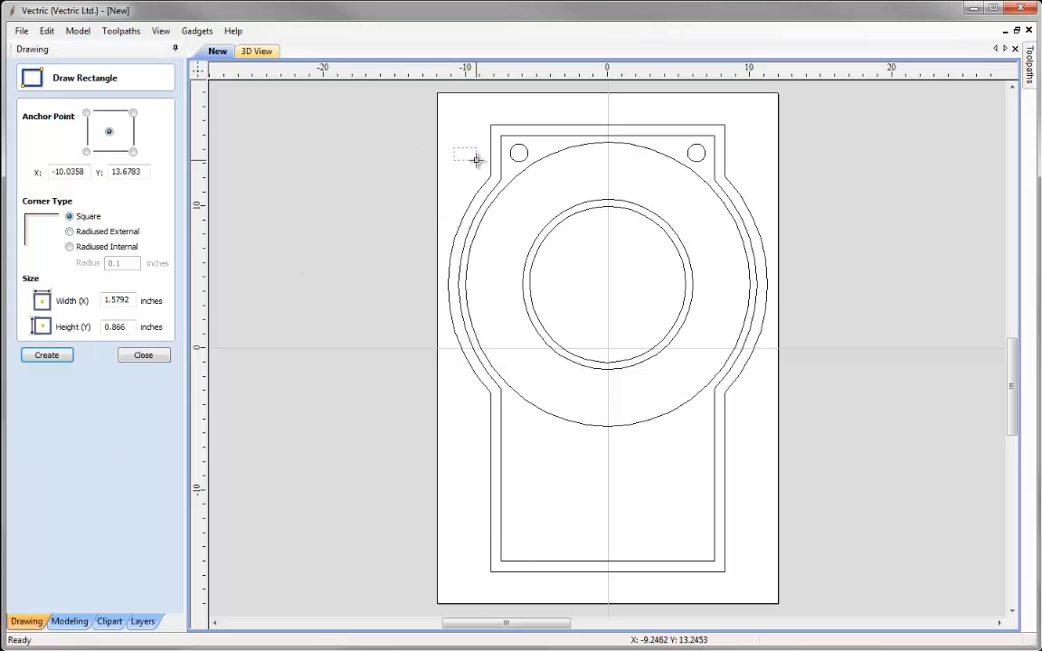
double_click(132, 299)
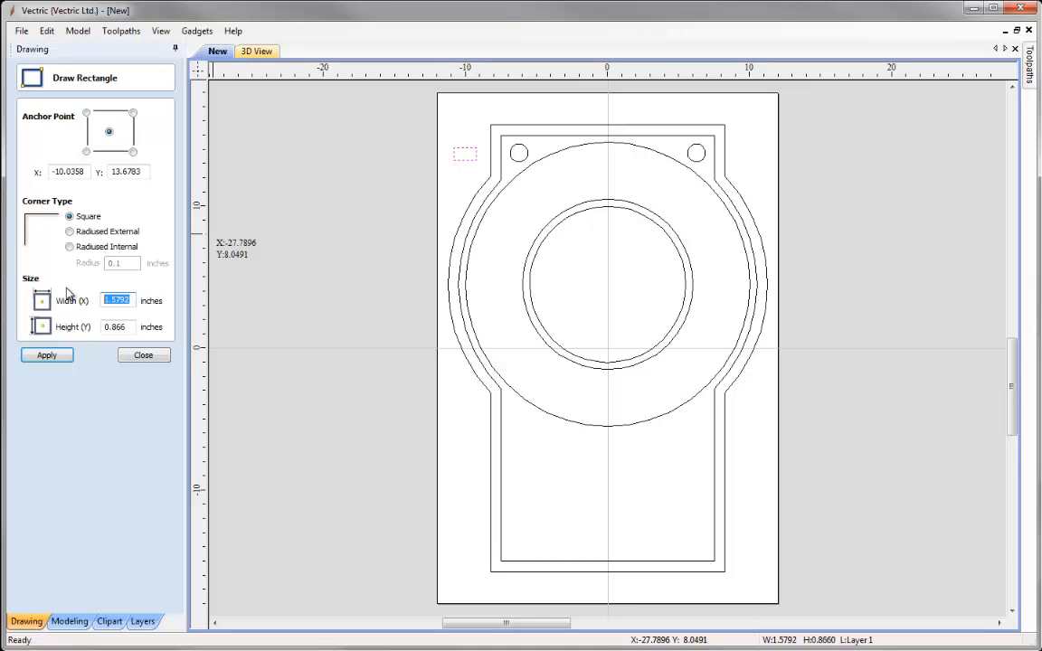
text(0.75)
key(Tab)
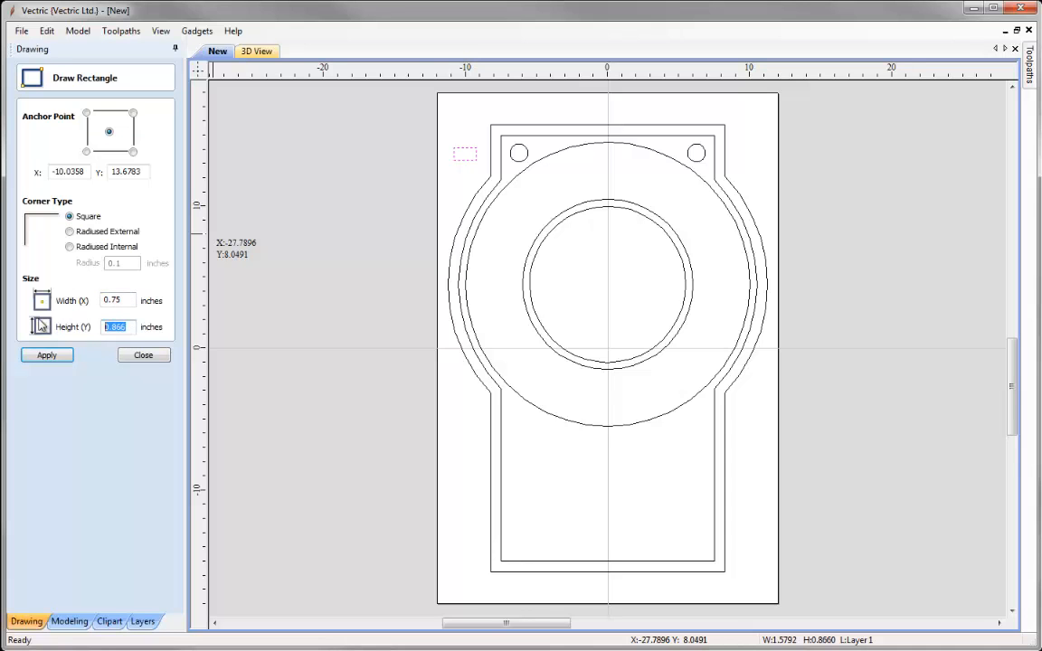
text(0.5)
click(63, 356)
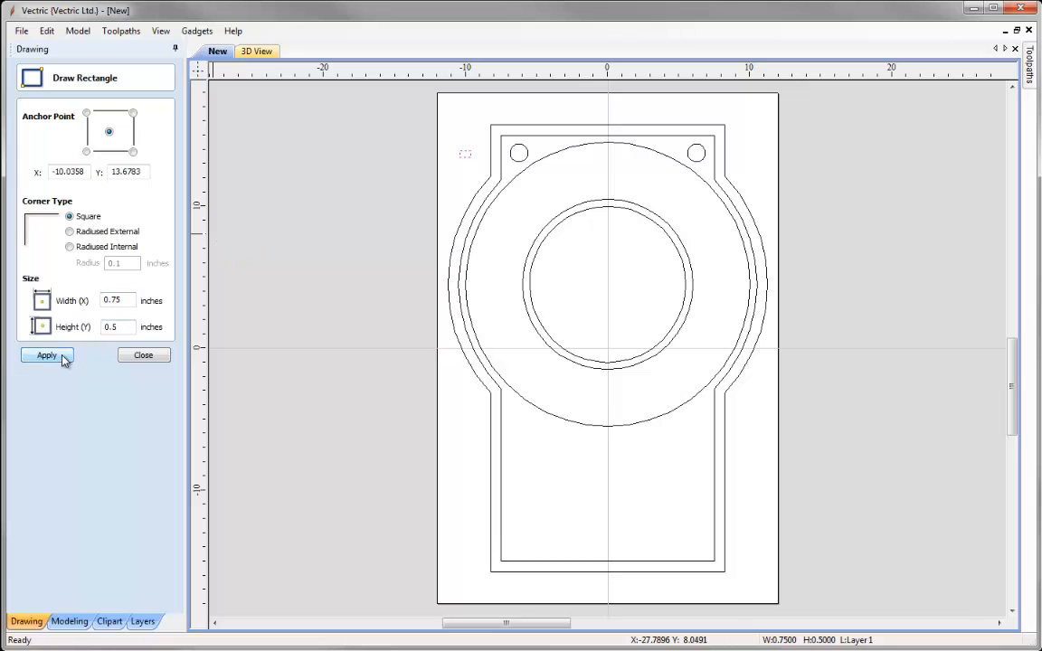
click(142, 356)
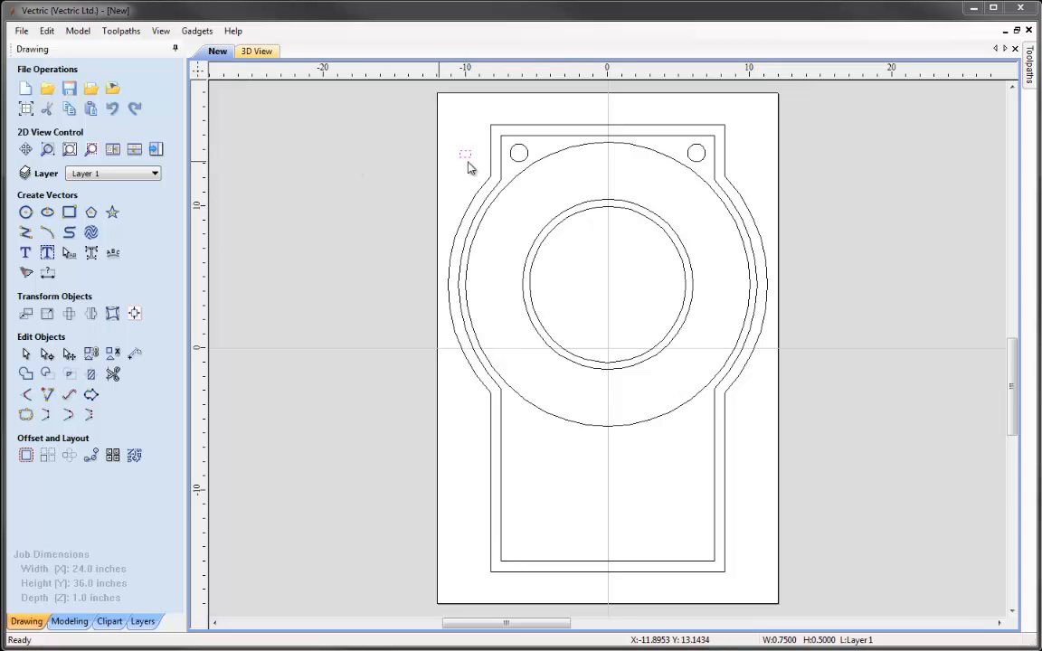
In node editing, delete the small rectangle's bottom span and move its upper-left node to the rectangle's centre
click(91, 150)
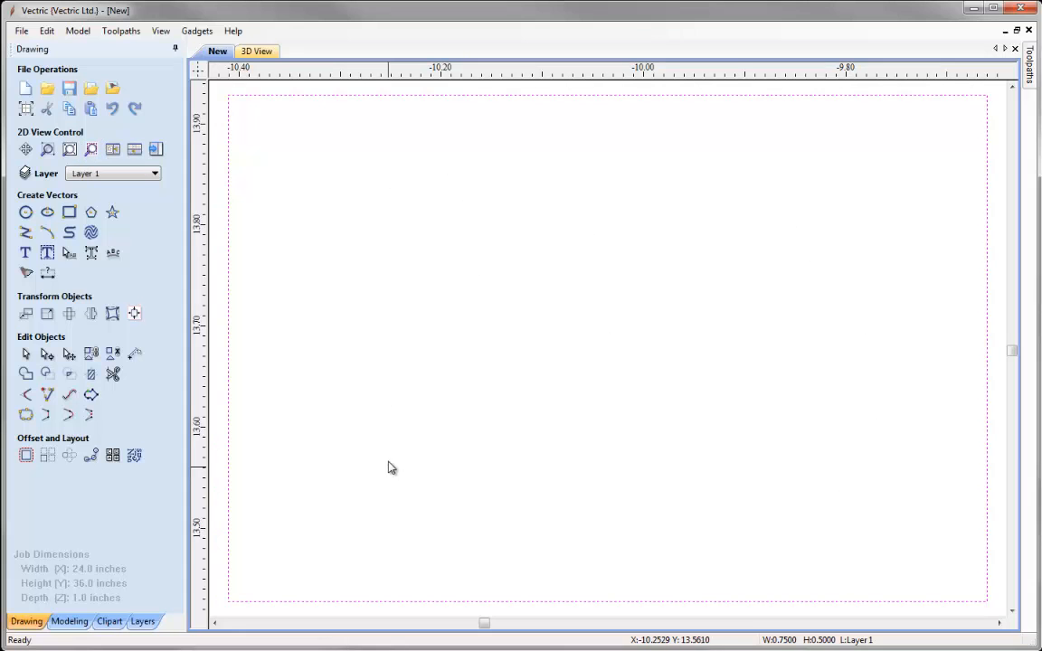
scroll(383, 454, down, 2)
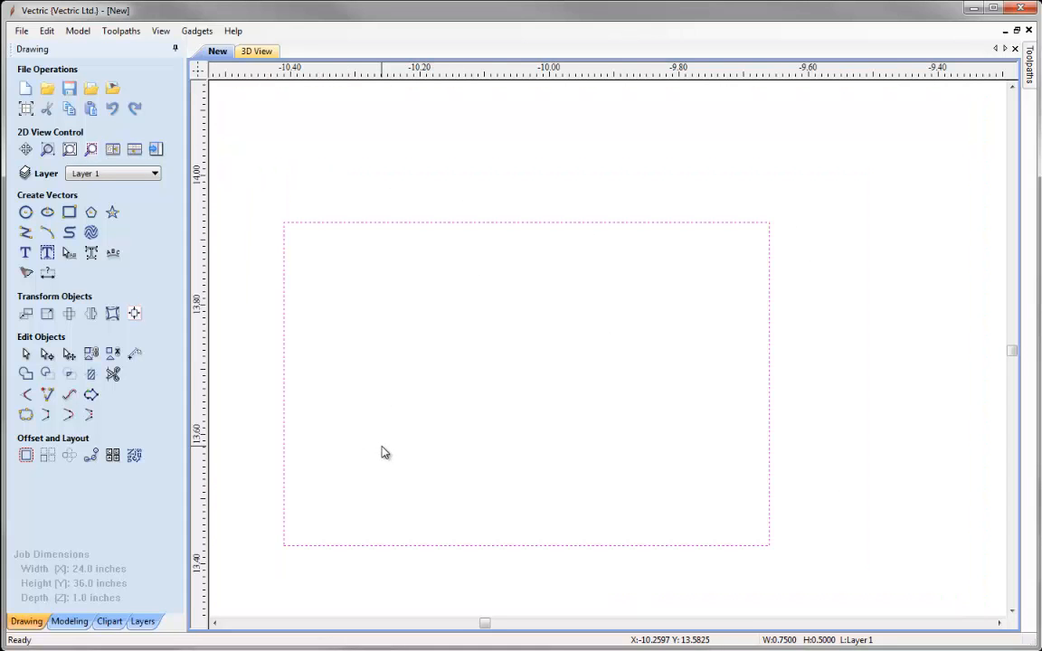
scroll(390, 373, down, 1)
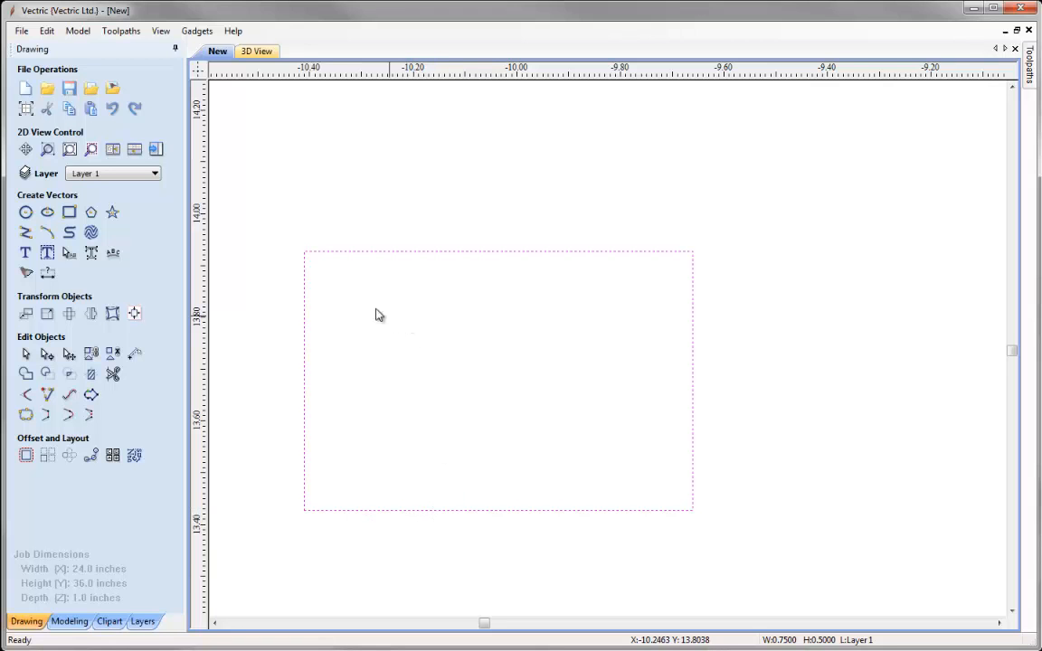
click(46, 354)
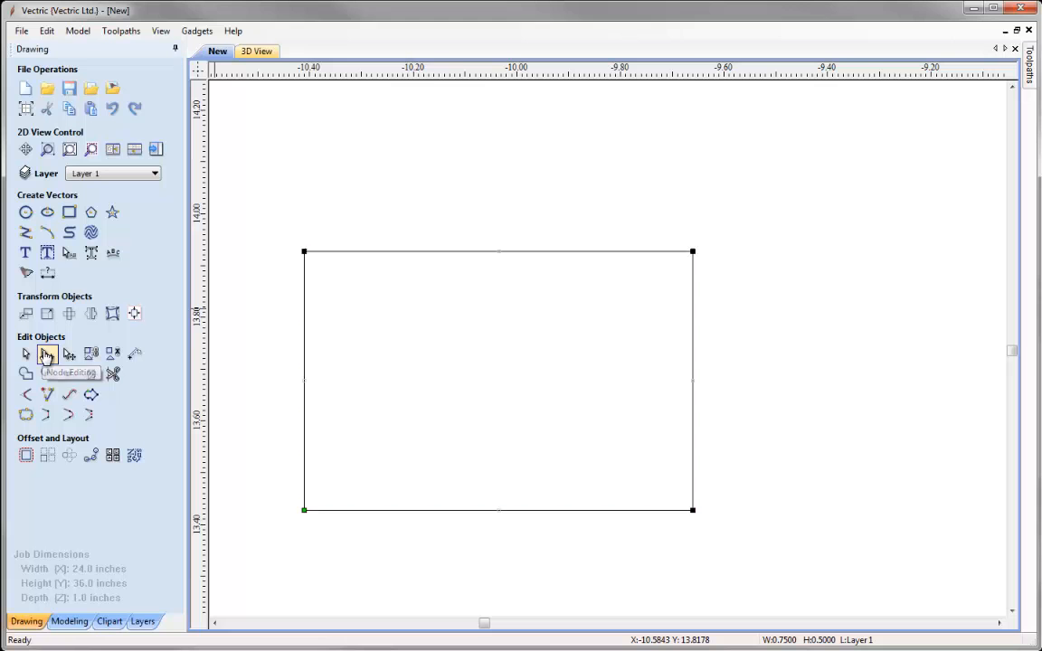
right_click(427, 517)
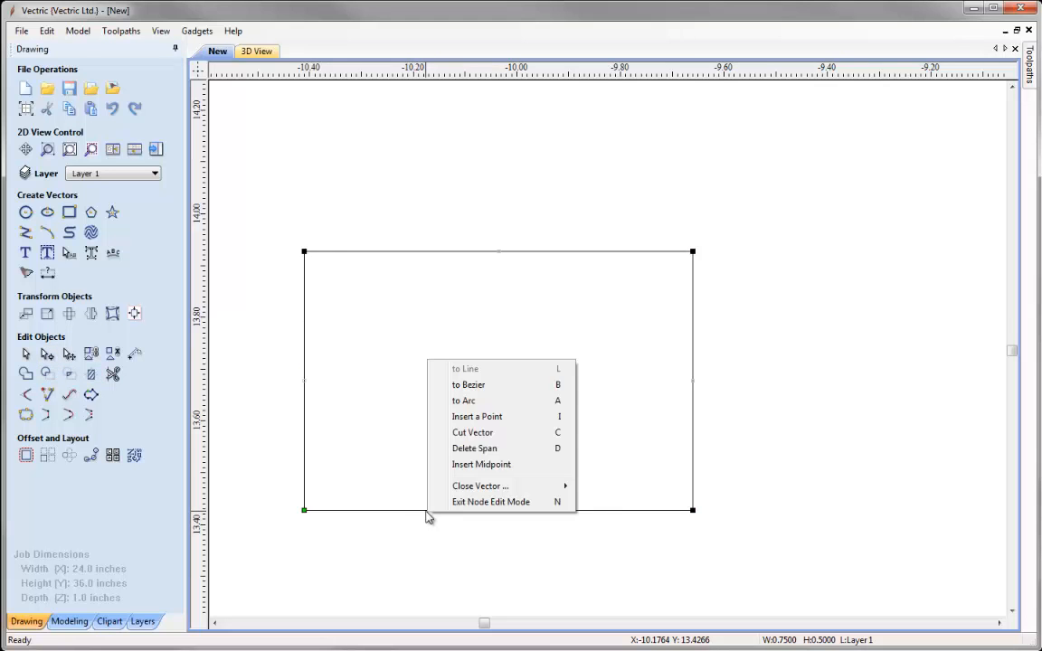
click(496, 450)
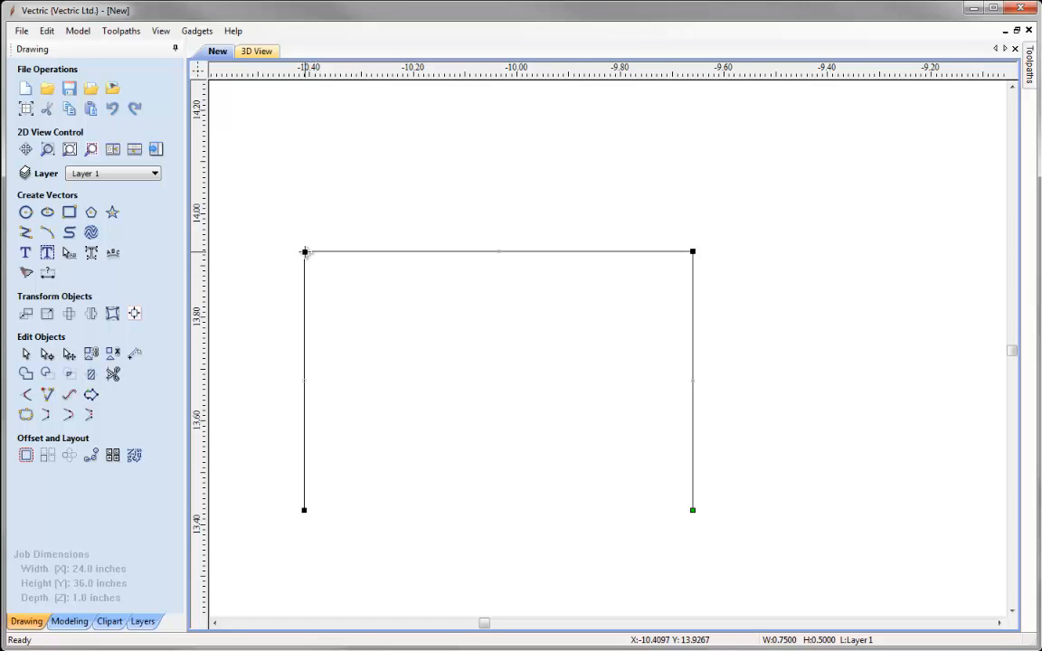
drag(305, 252, 499, 378)
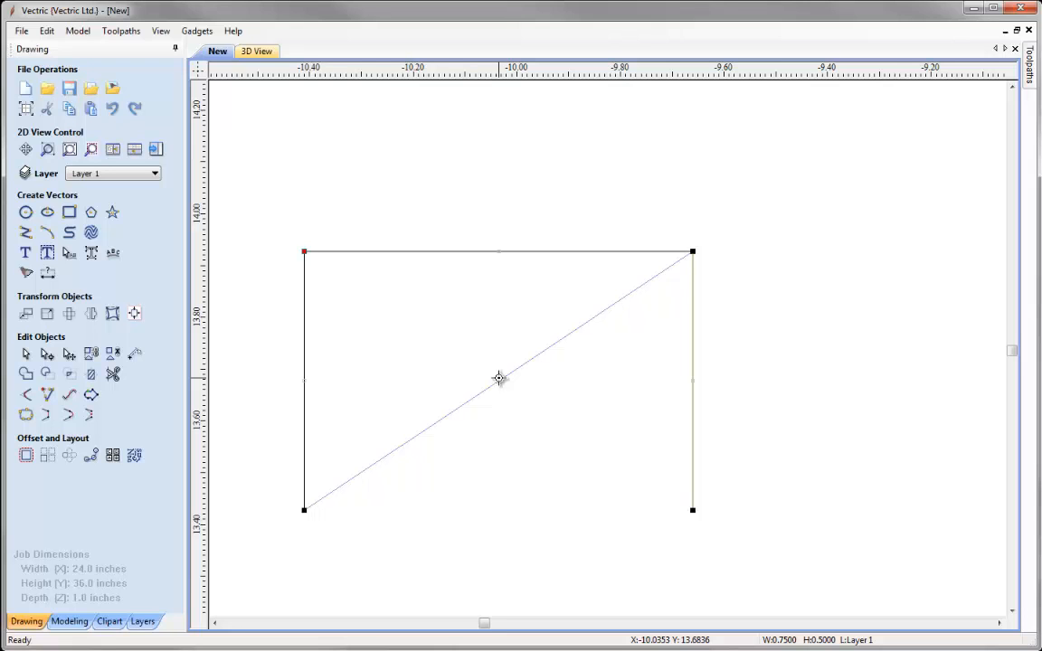
drag(499, 378, 498, 380)
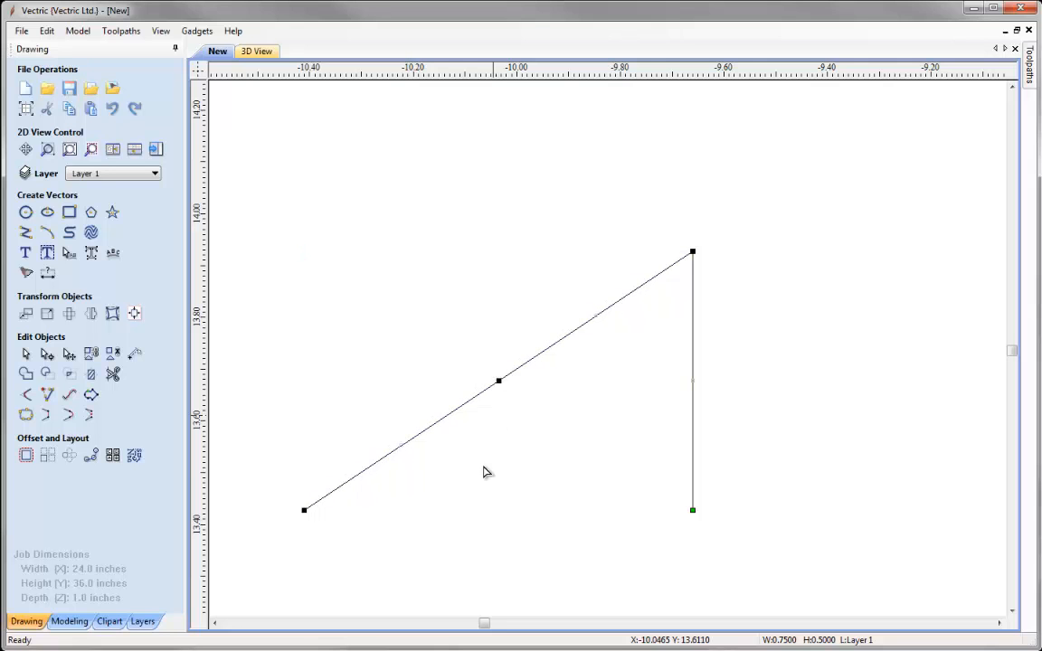
Convert the upper diagonal span to a Bezier and shape it convex, with a vertical handle at the centre node and a horizontal one at the top
right_click(554, 351)
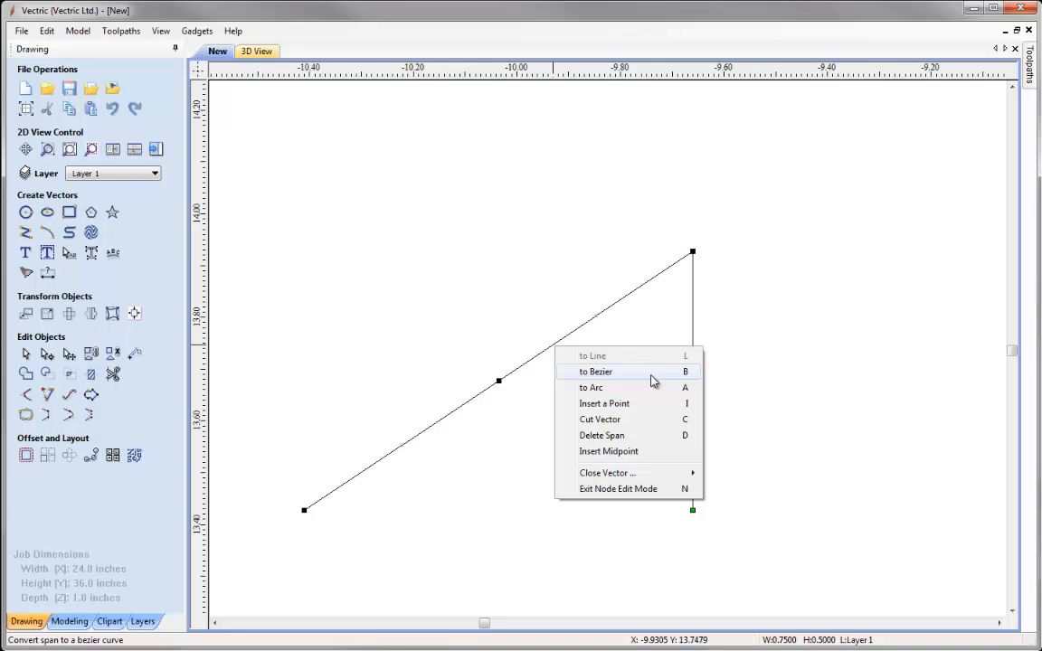
click(652, 380)
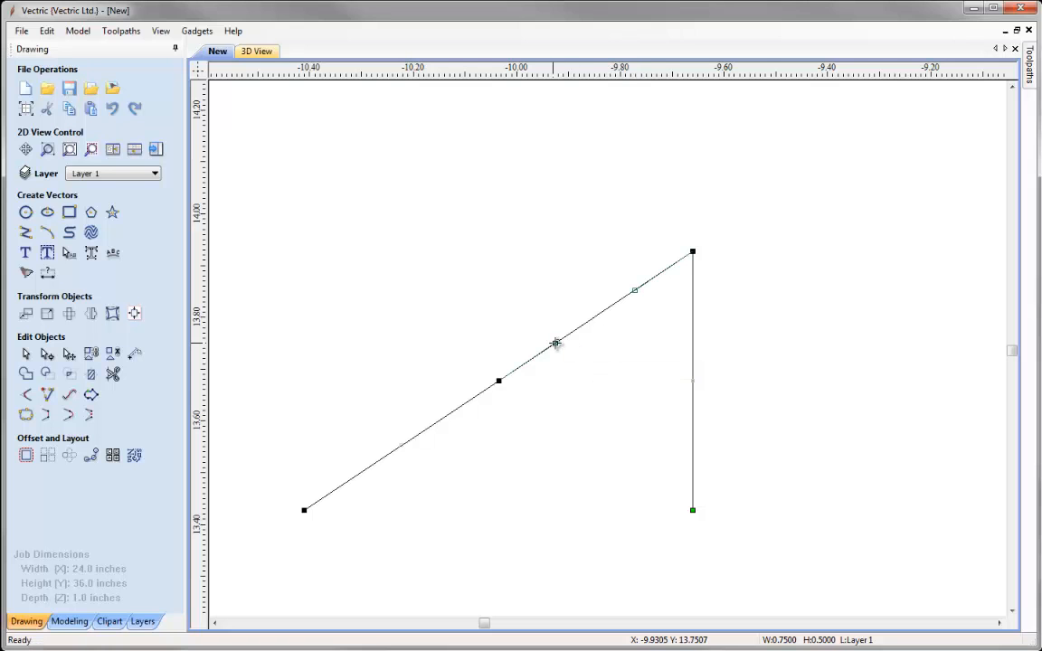
drag(556, 343, 498, 324)
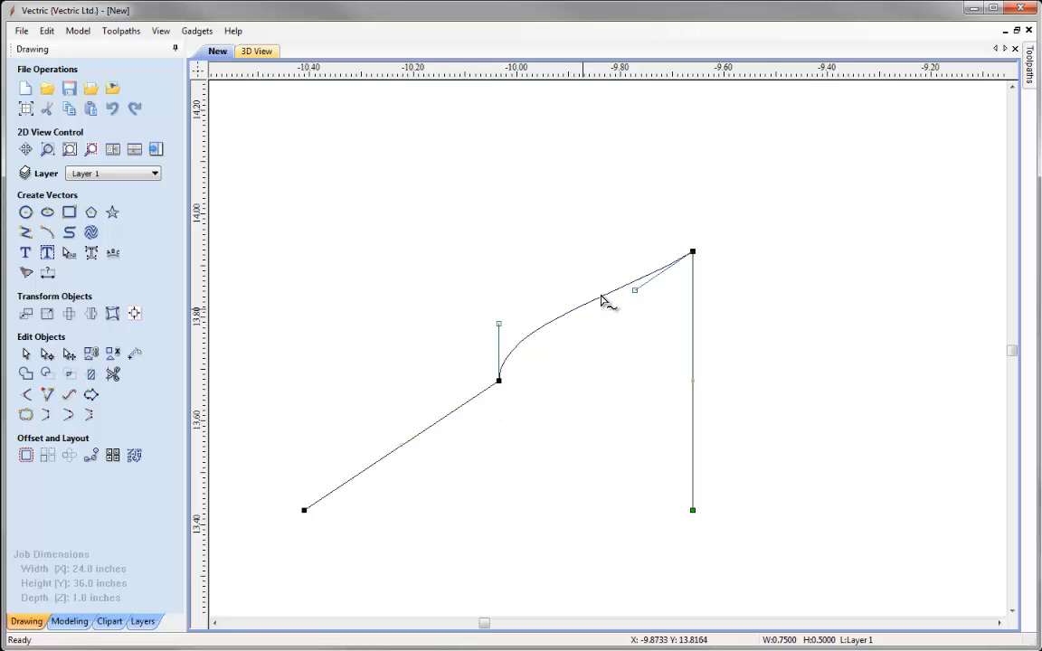
drag(635, 292, 573, 252)
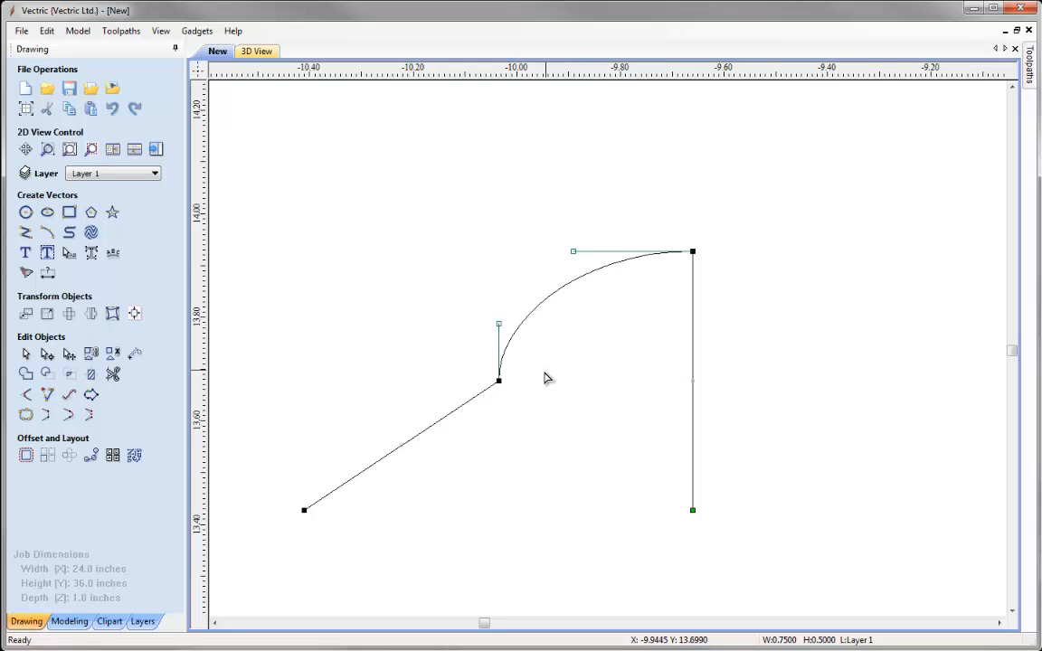
Convert the lower diagonal span to a Bezier, shape it convex with a vertical lower handle and horizontal upper one, and finish node editing
right_click(424, 434)
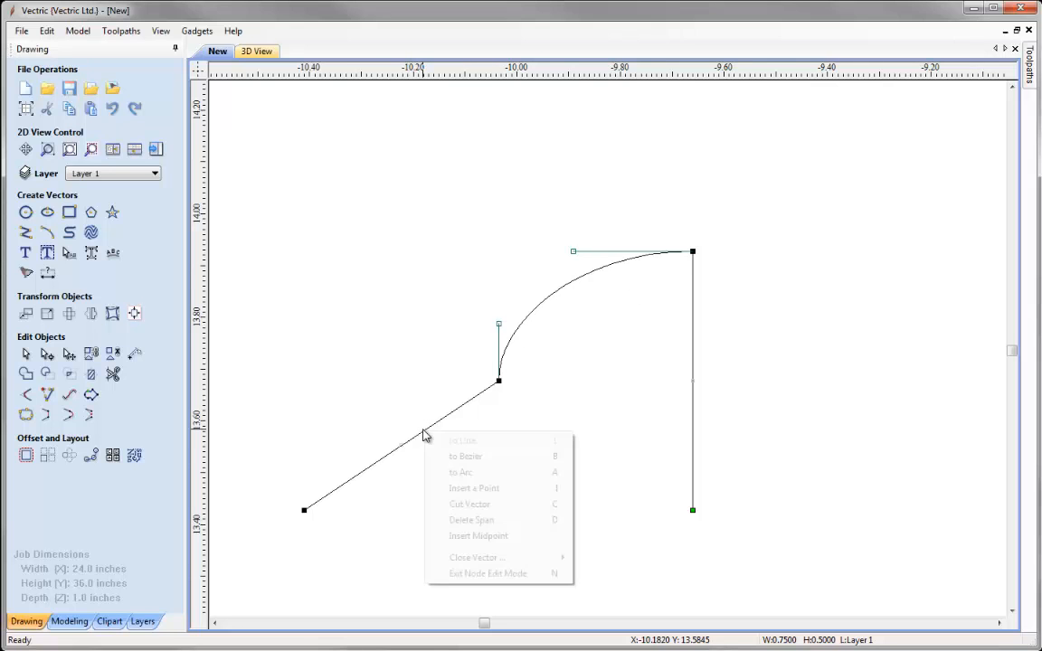
click(474, 457)
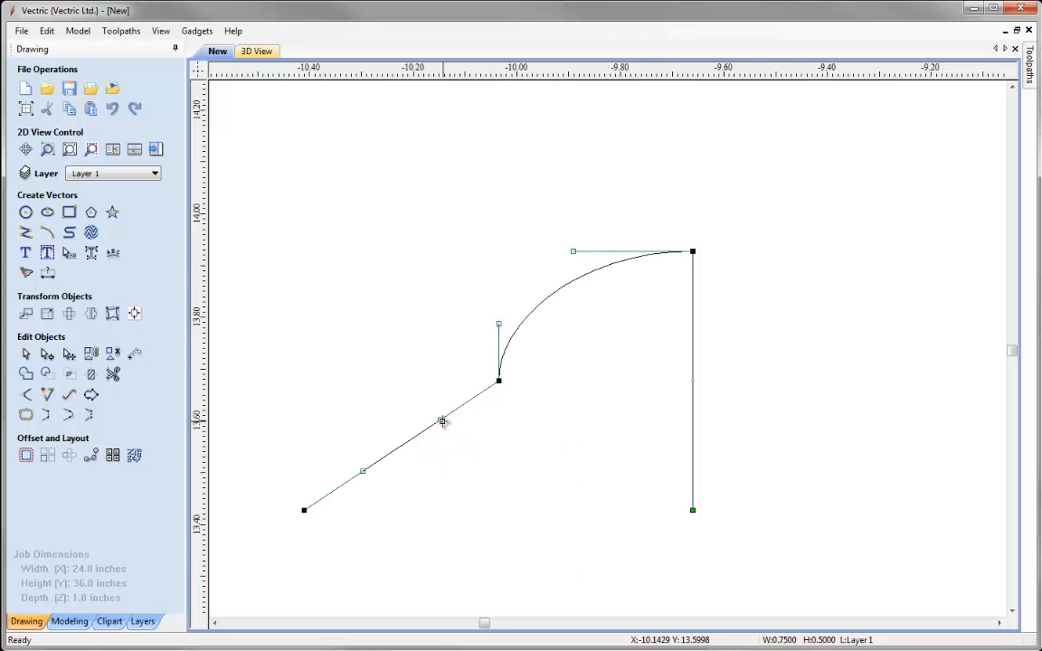
drag(433, 416, 364, 381)
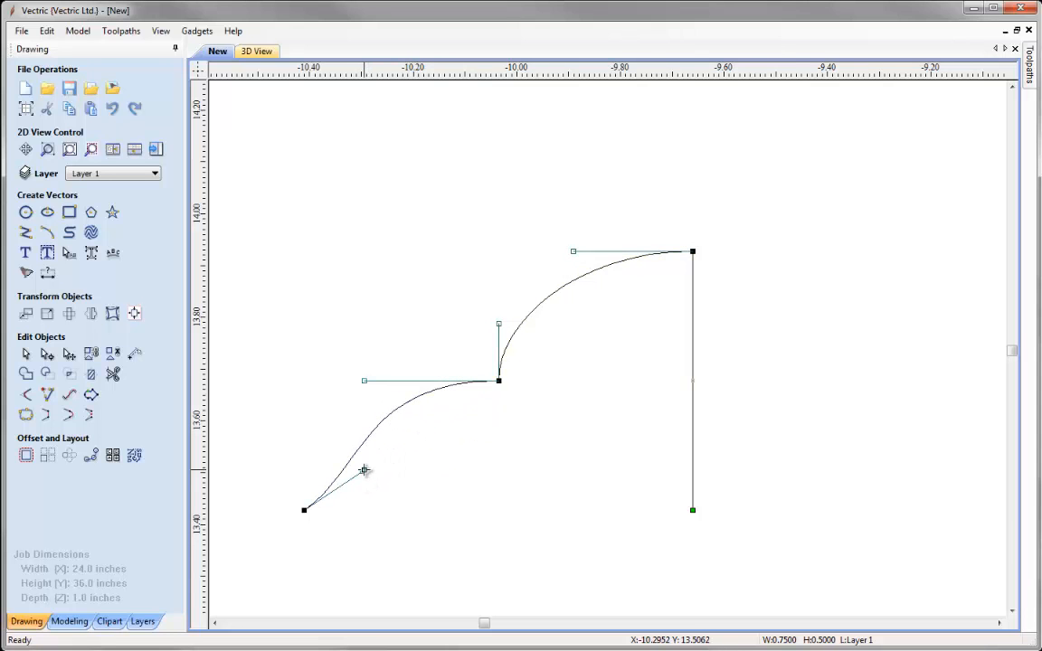
drag(363, 470, 304, 430)
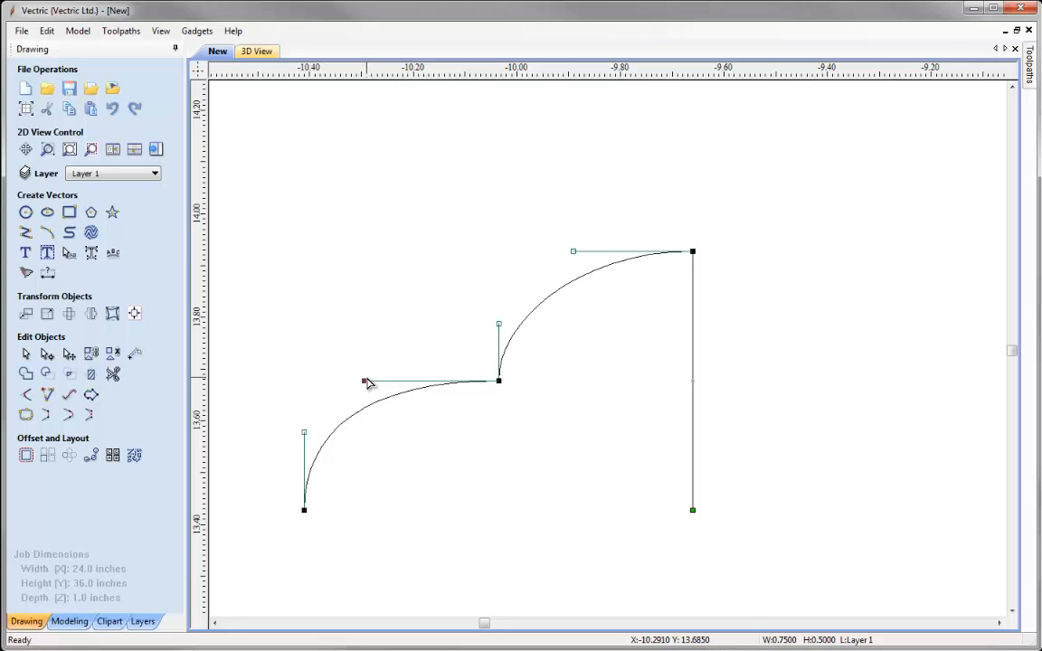
drag(367, 383, 367, 382)
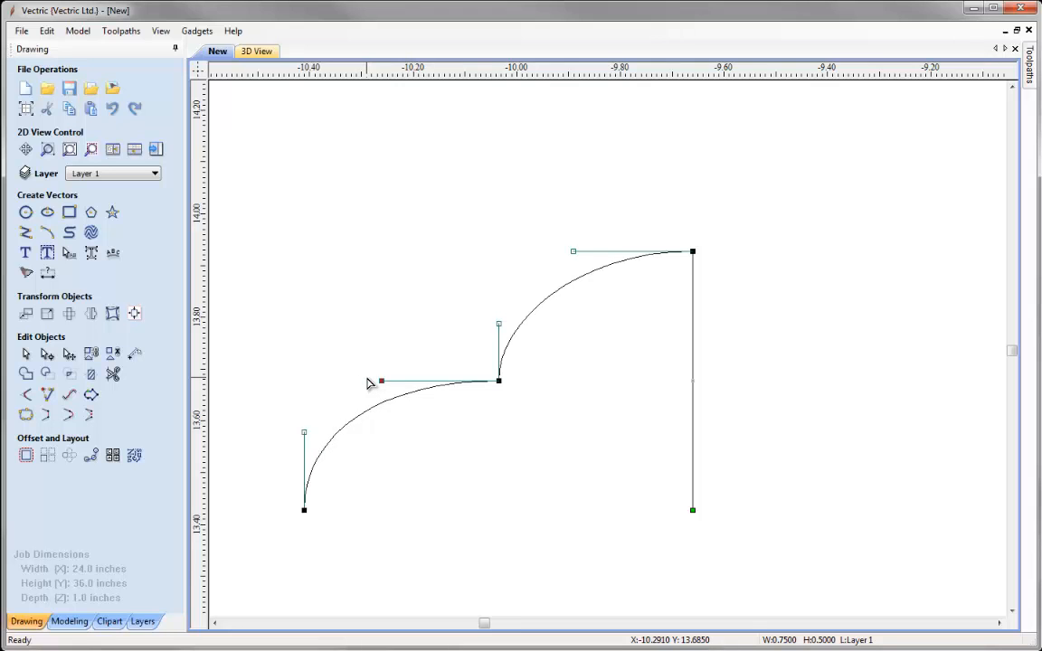
click(474, 457)
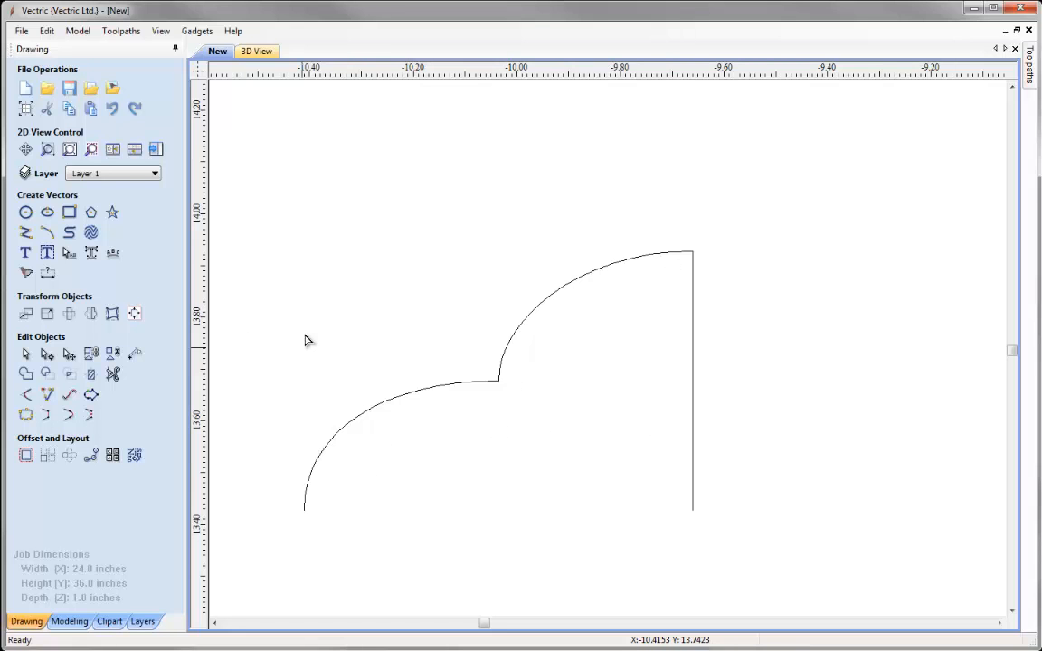
Draw a V-shaped polyline from the outer border's upper-left arc corner through the circles' centre to its upper-right arc corner
click(69, 150)
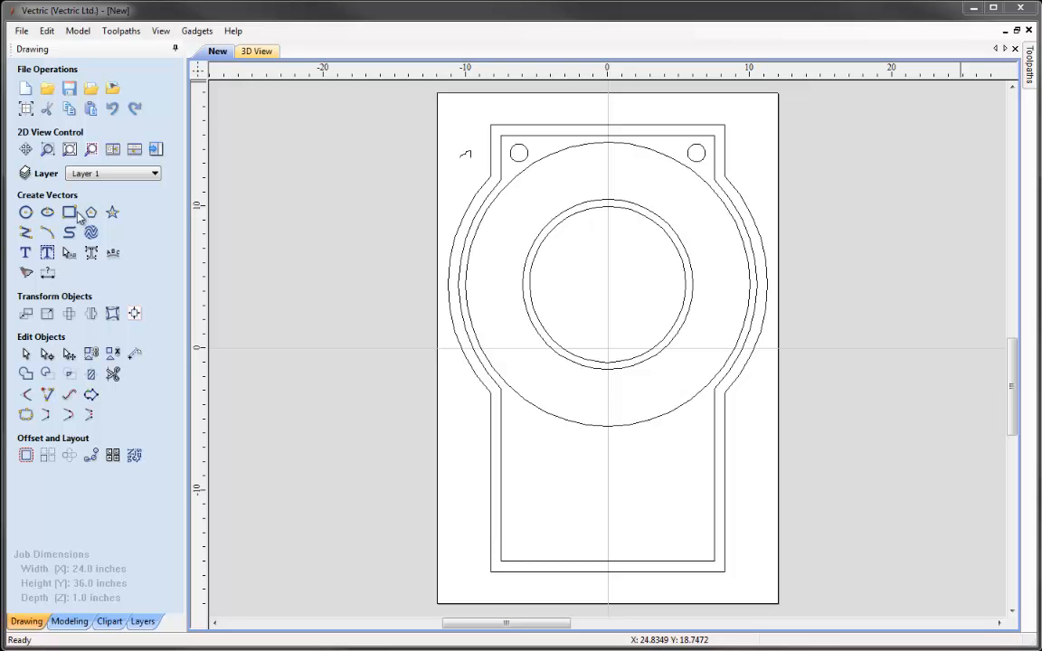
click(26, 233)
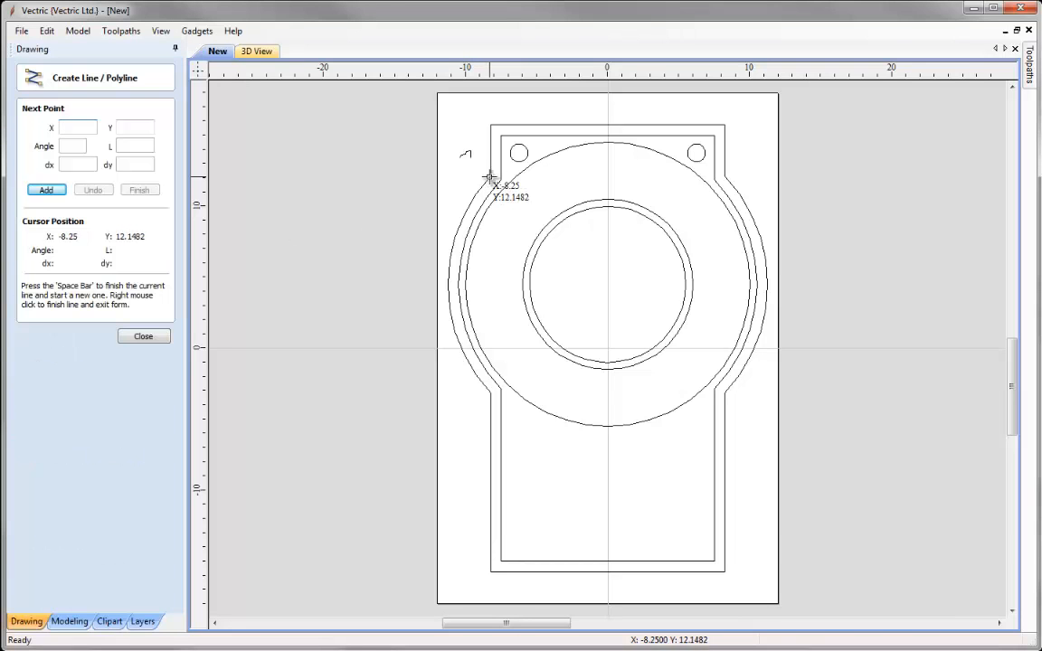
click(491, 177)
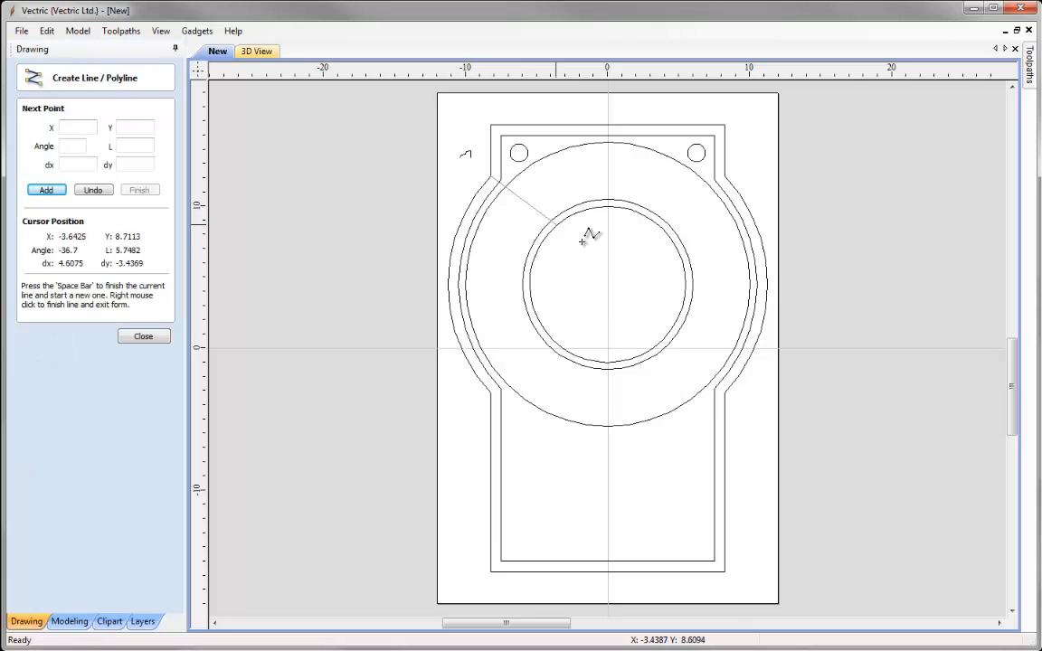
click(607, 284)
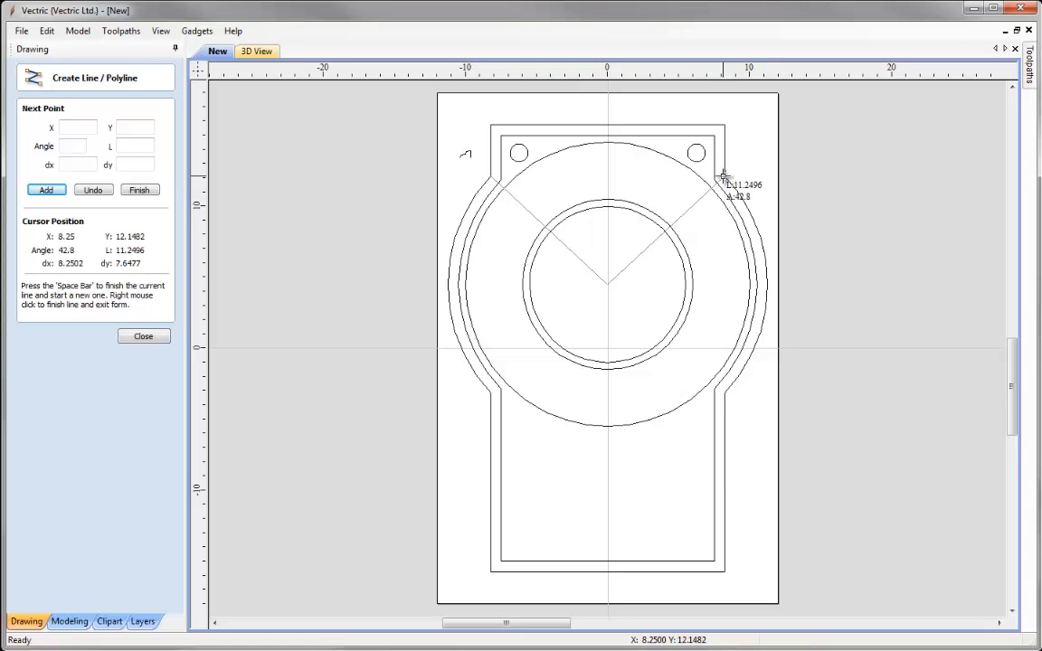
click(724, 175)
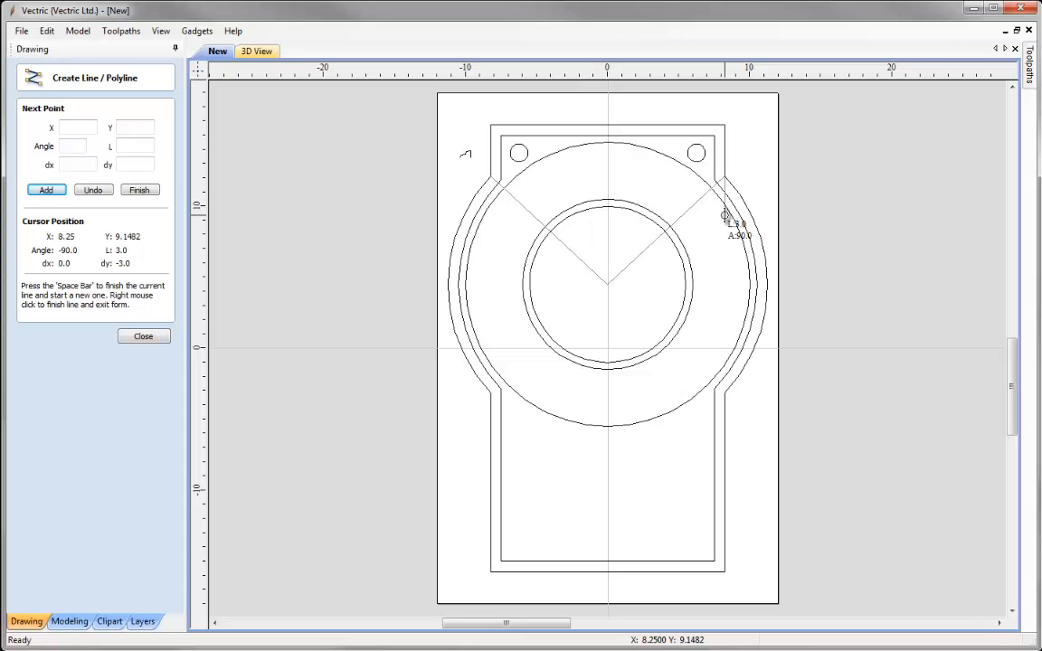
key(space)
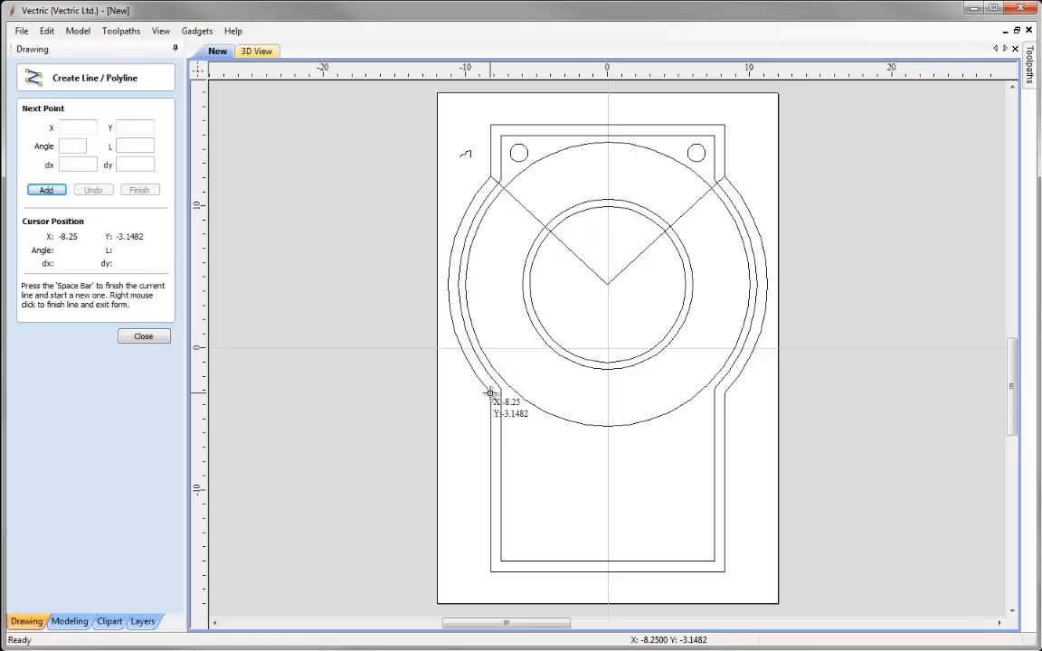
Draw a second polyline from the outer border's lower-left arc corner through the circles' centre to its lower-right arc corner
click(490, 393)
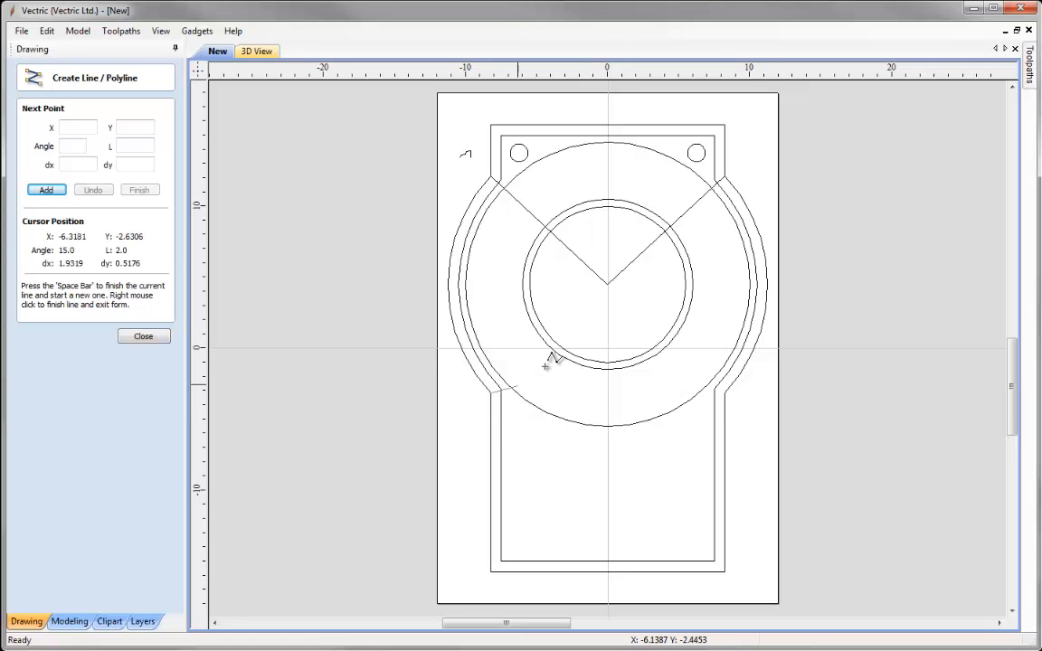
click(607, 284)
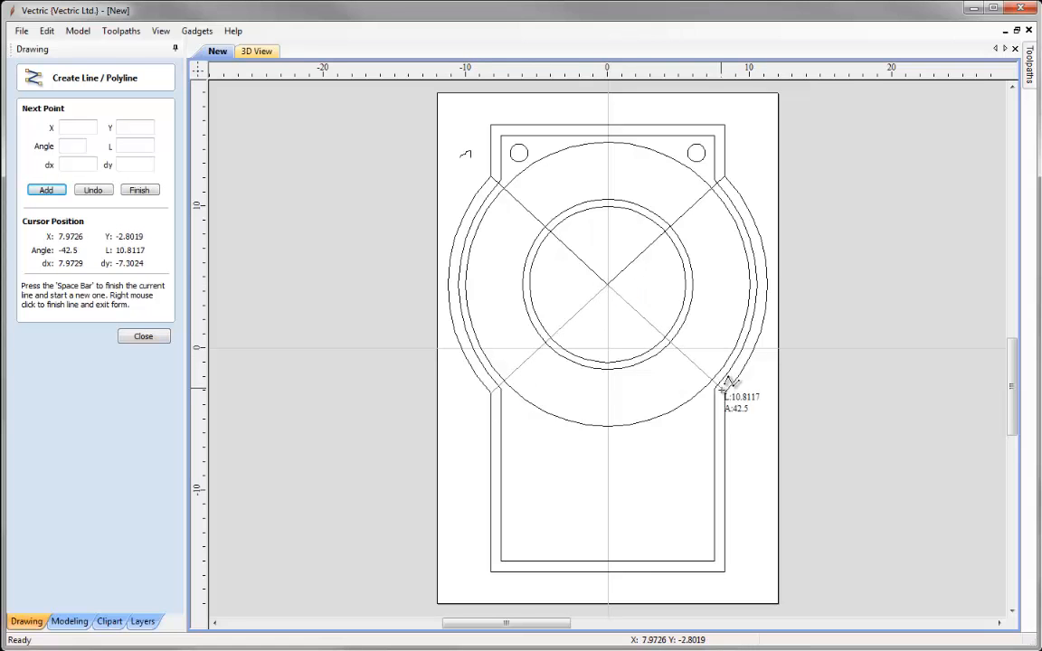
click(721, 392)
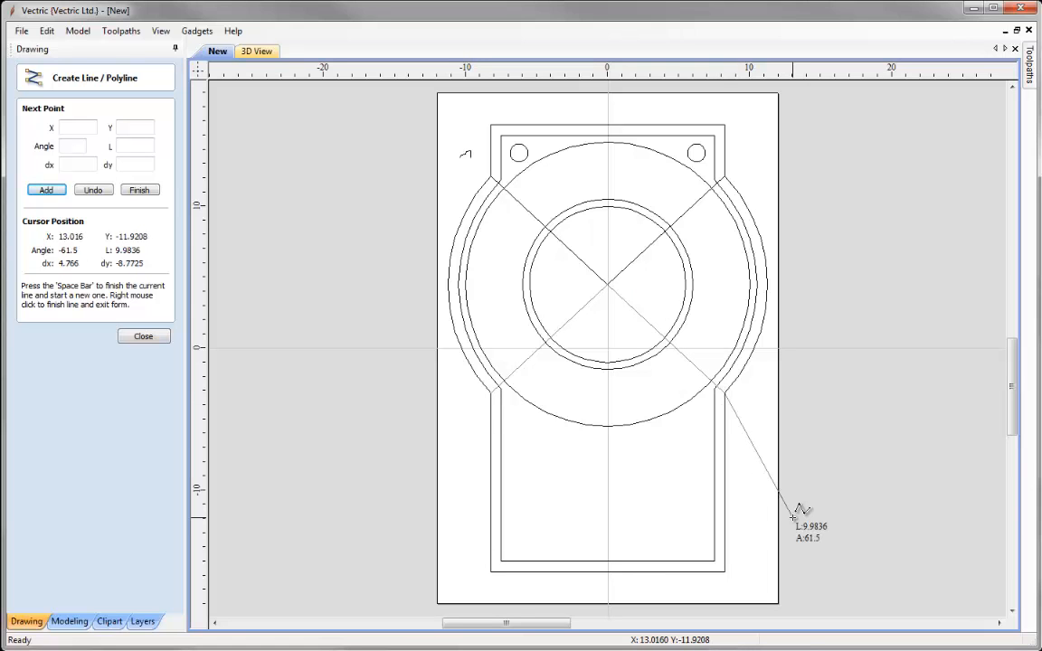
click(144, 336)
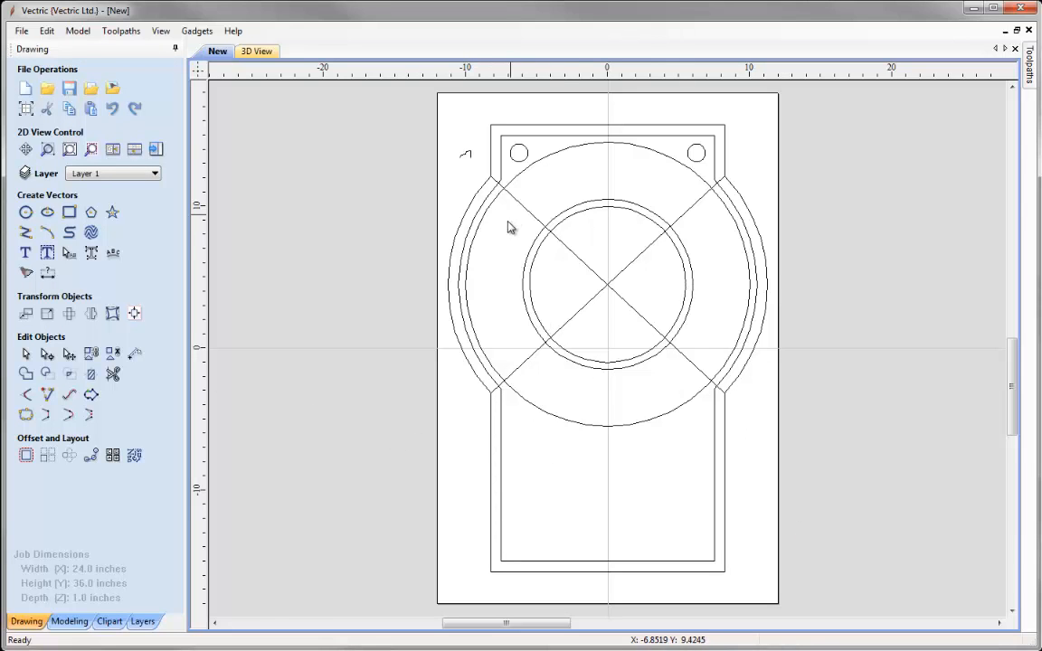
Draw a horizontal line at the centre's height from the large circle's left edge to the outer edge of the inner ring
scroll(485, 263, up, 1)
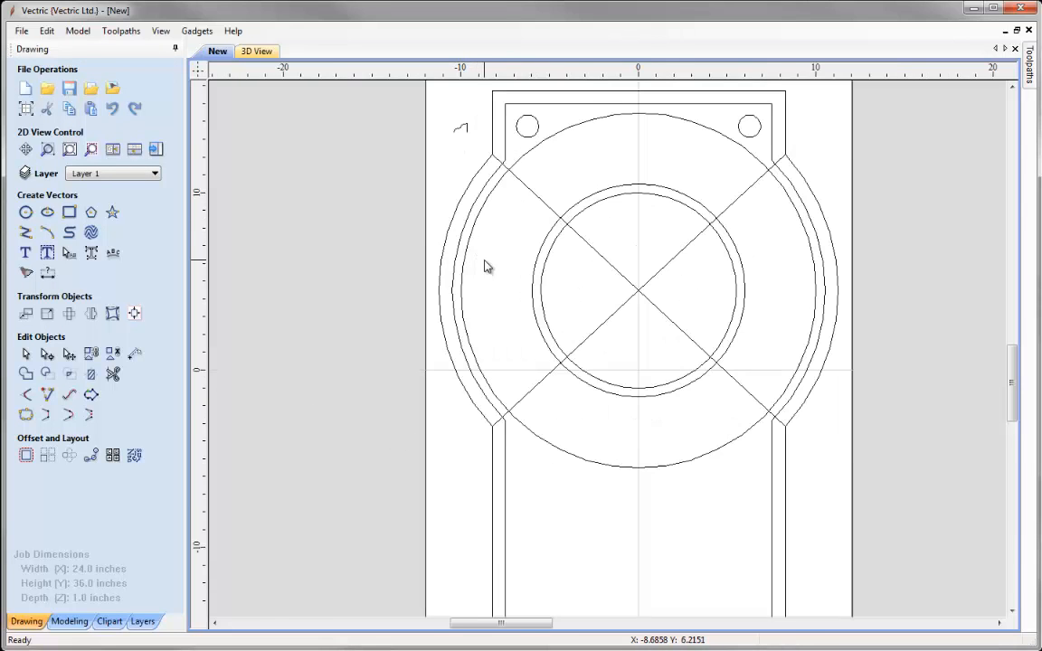
scroll(497, 190, up, 2)
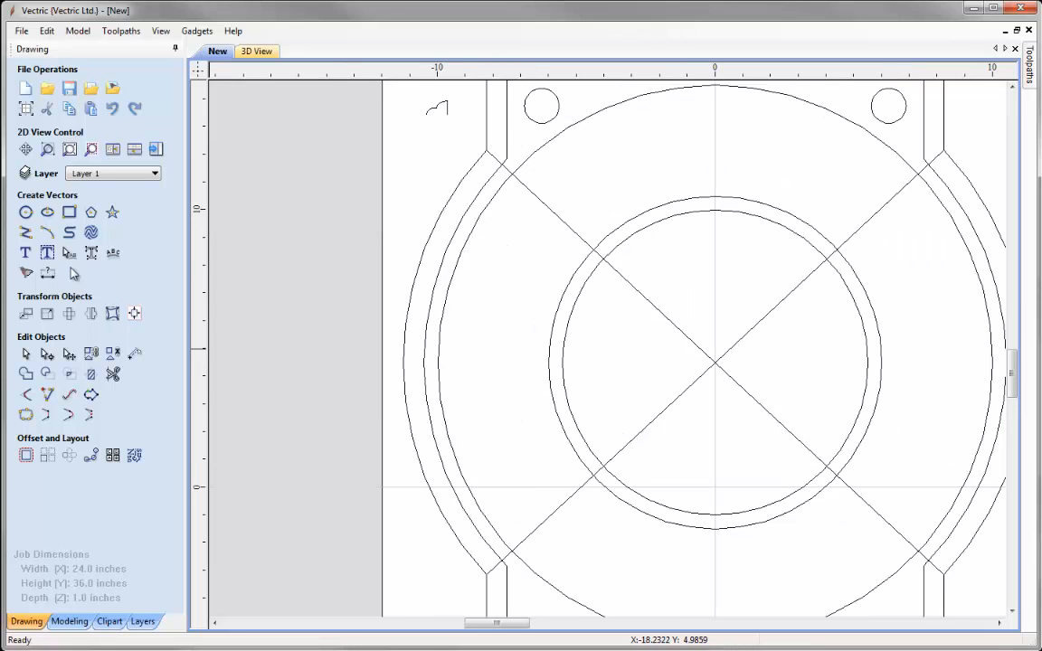
click(26, 235)
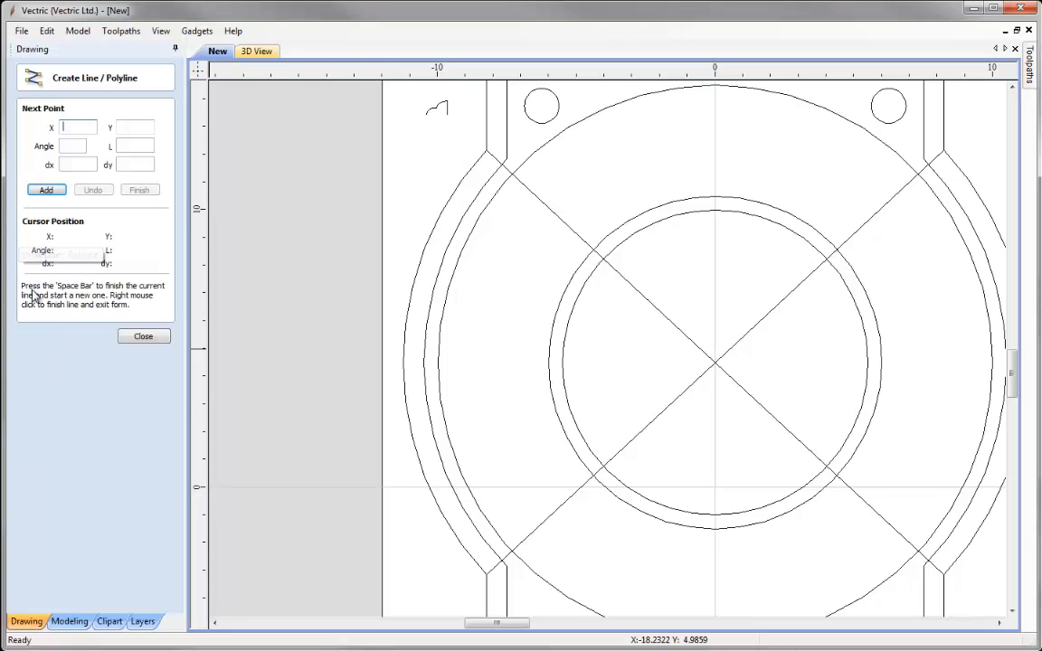
click(438, 363)
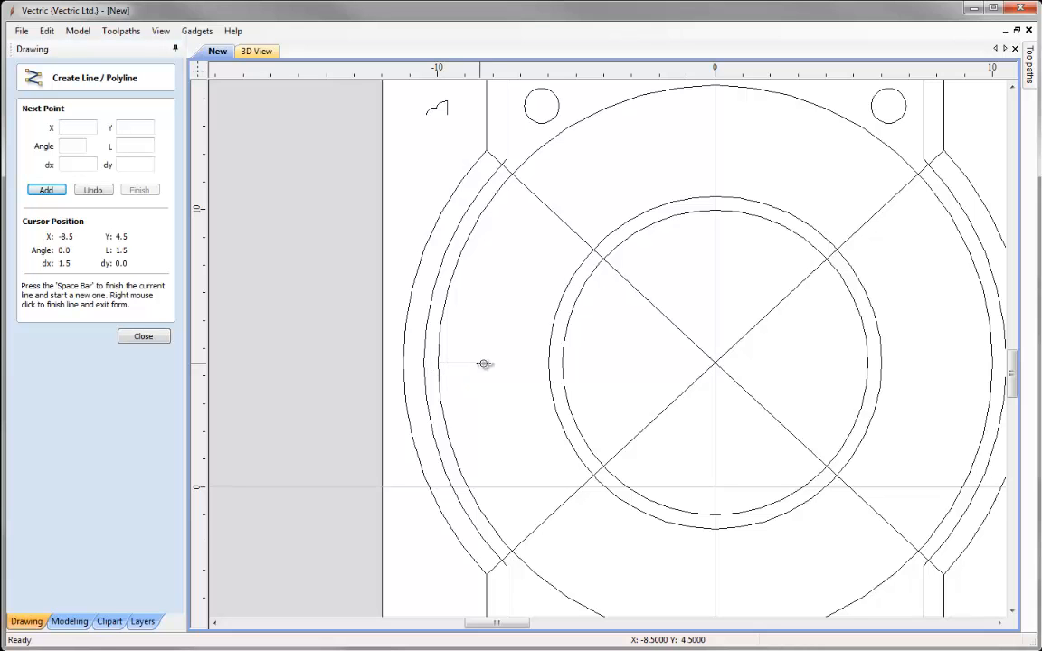
click(547, 363)
click(144, 337)
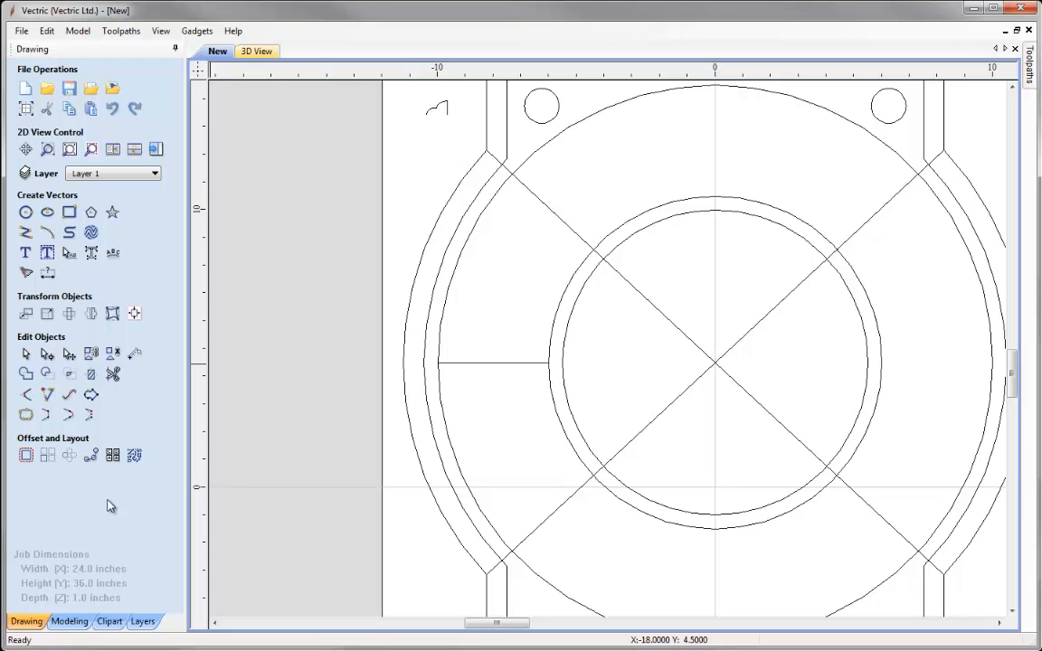
Draw a 1.5-inch diameter circle centred on the midpoint of the short horizontal line, at X -8.0, Y 4.5
click(24, 214)
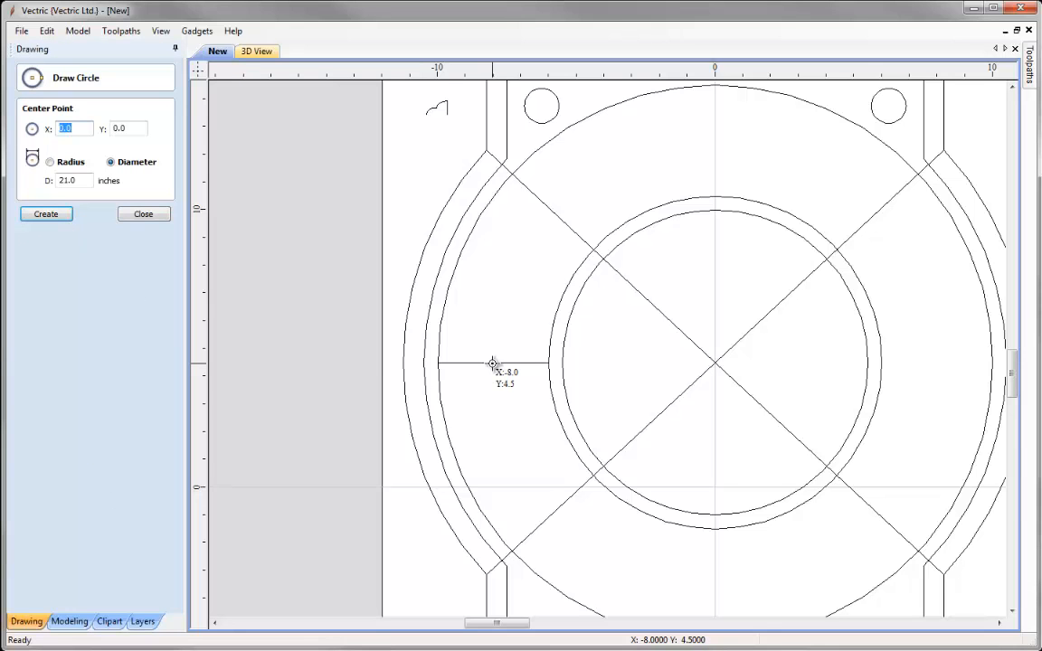
drag(492, 364, 502, 377)
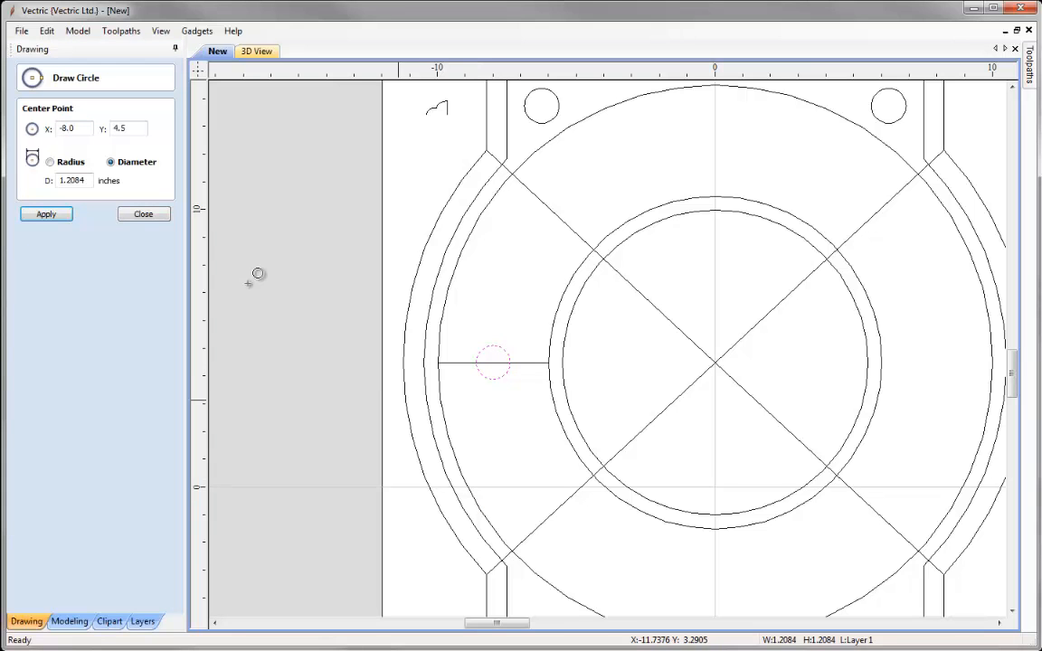
drag(90, 180, 12, 159)
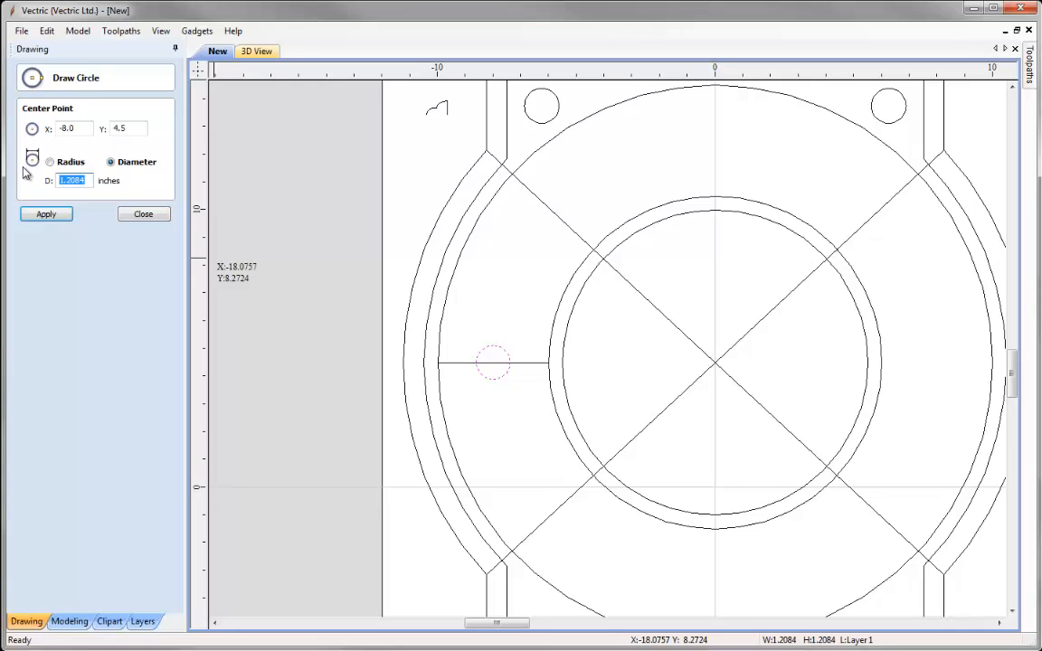
text(1.5)
click(42, 215)
click(145, 214)
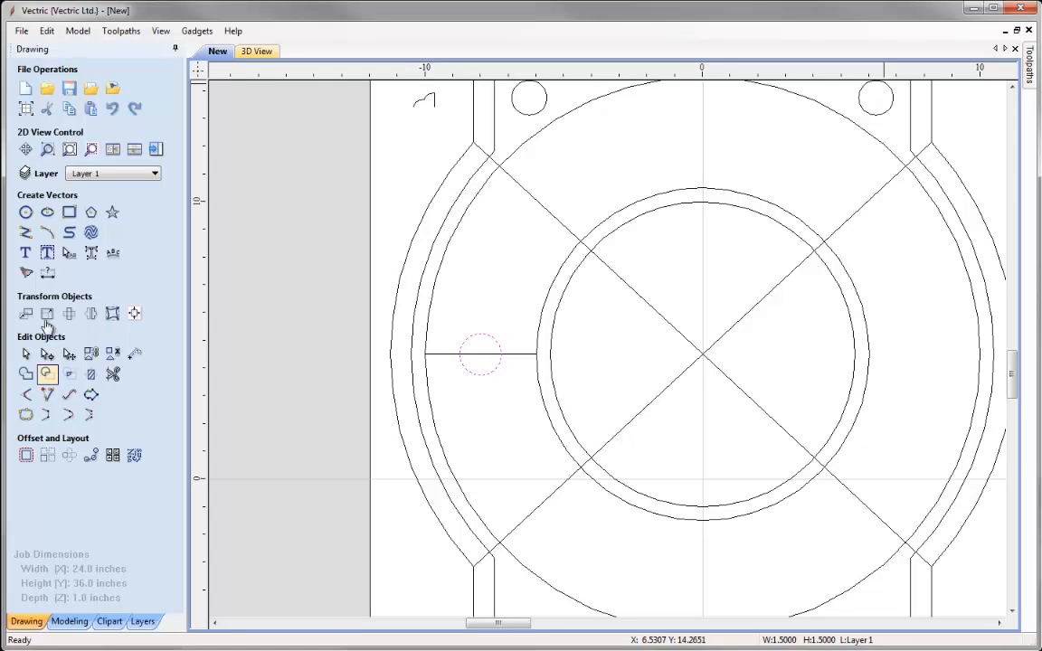
Draw a closed four-sided polyline about 2.72 by 4.83 inches, rising from inside the 1.5-inch circle to an upper-right point
click(27, 237)
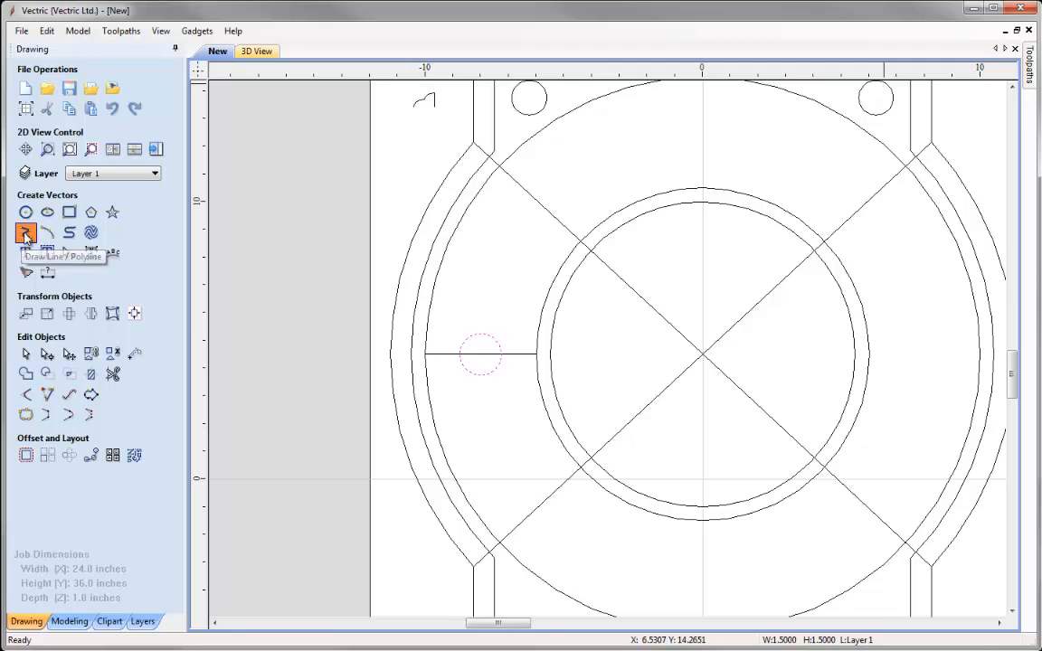
click(480, 345)
click(452, 295)
click(526, 212)
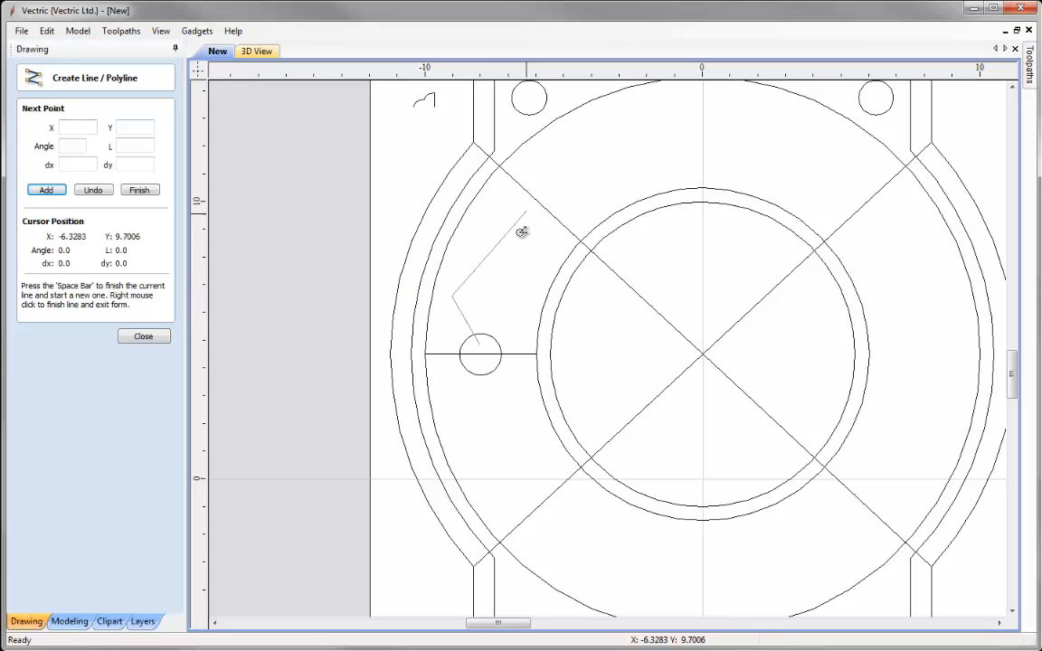
click(519, 313)
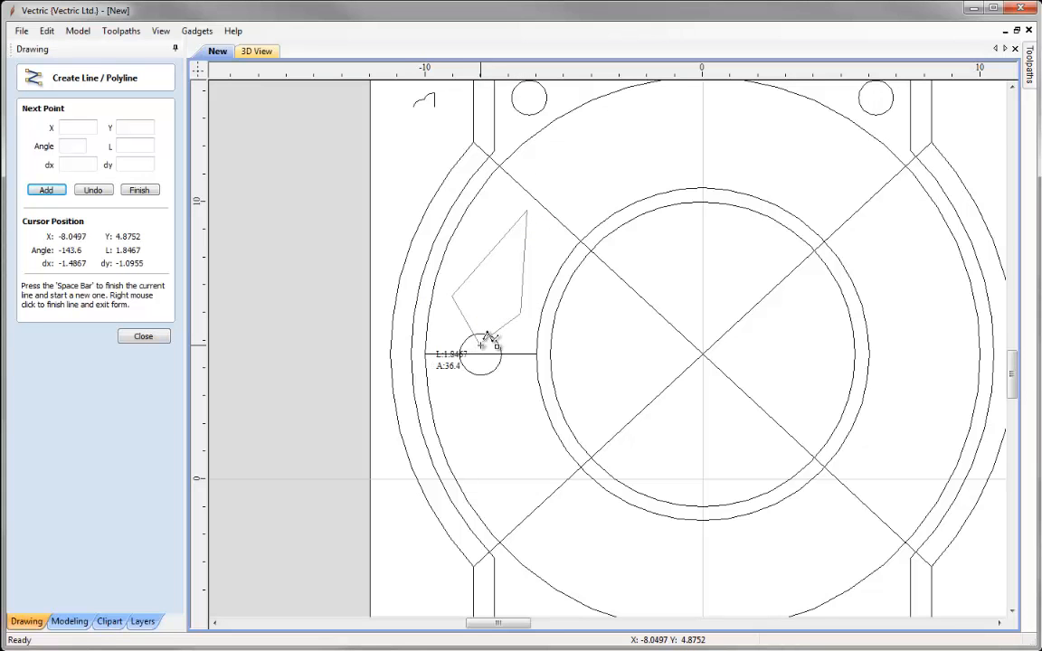
click(479, 344)
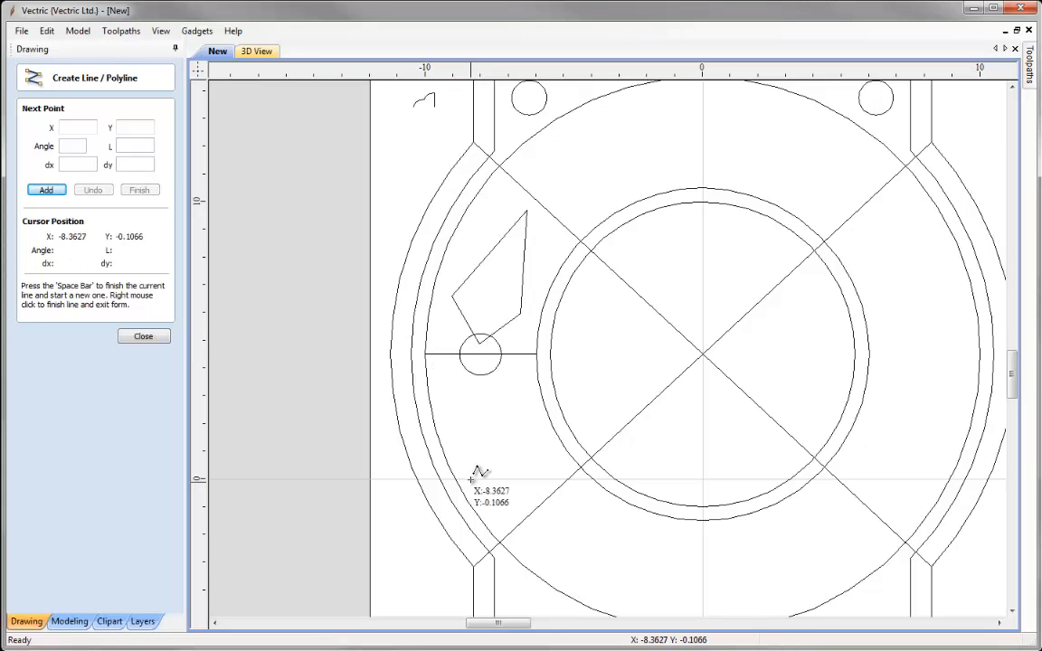
click(143, 337)
Smooth the four-sided outline's three lower nodes, bulge its upper-left side outward, and nudge the left node slightly inward to form a leaf
click(486, 264)
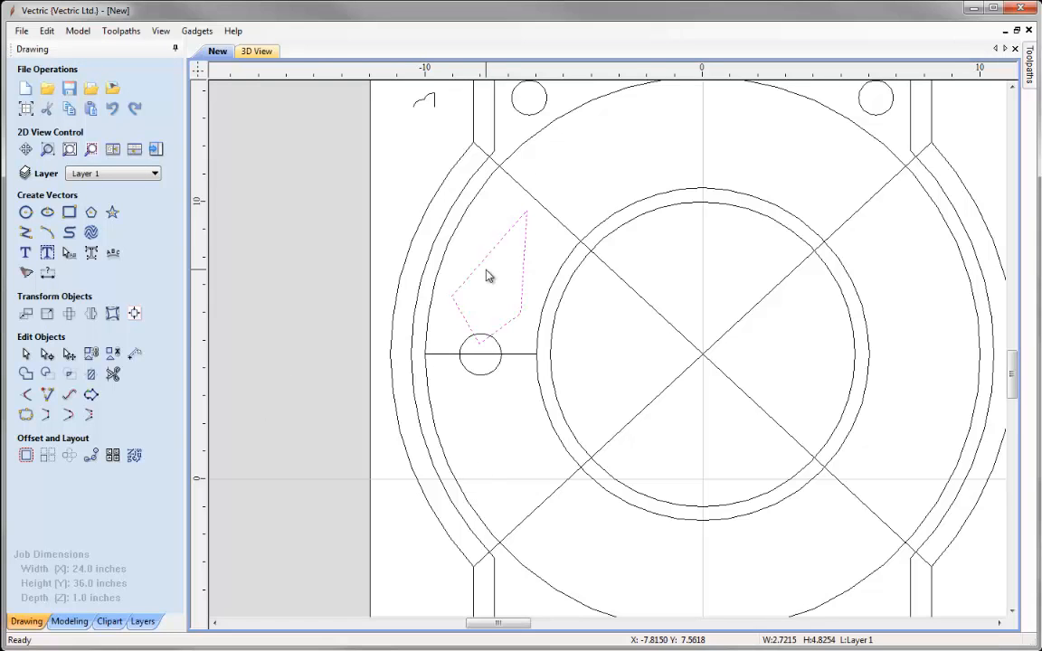
click(48, 356)
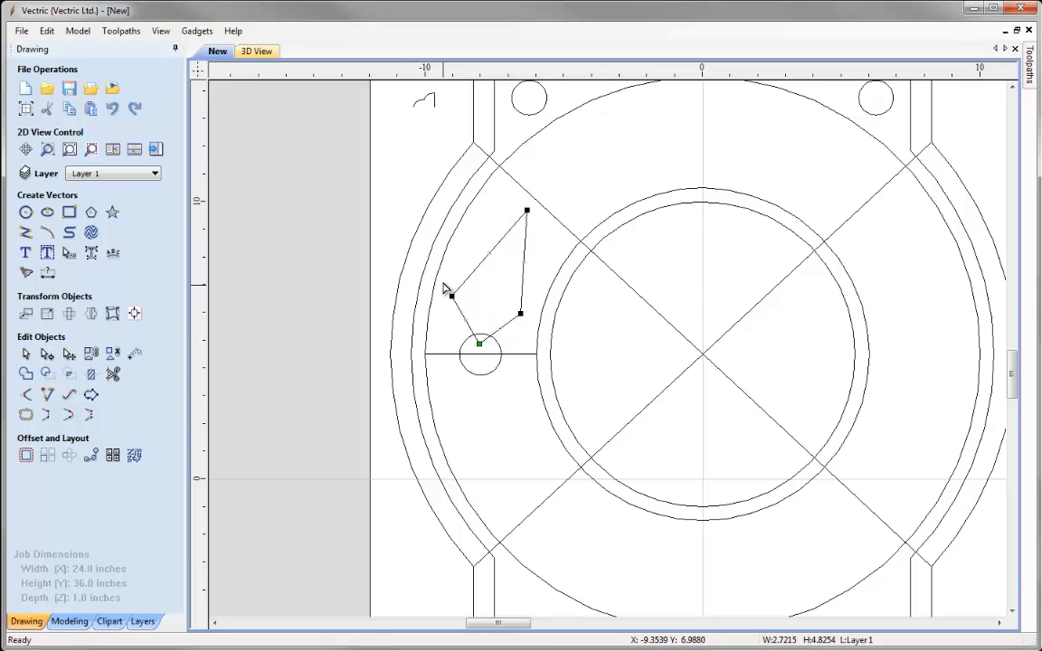
drag(510, 342, 536, 351)
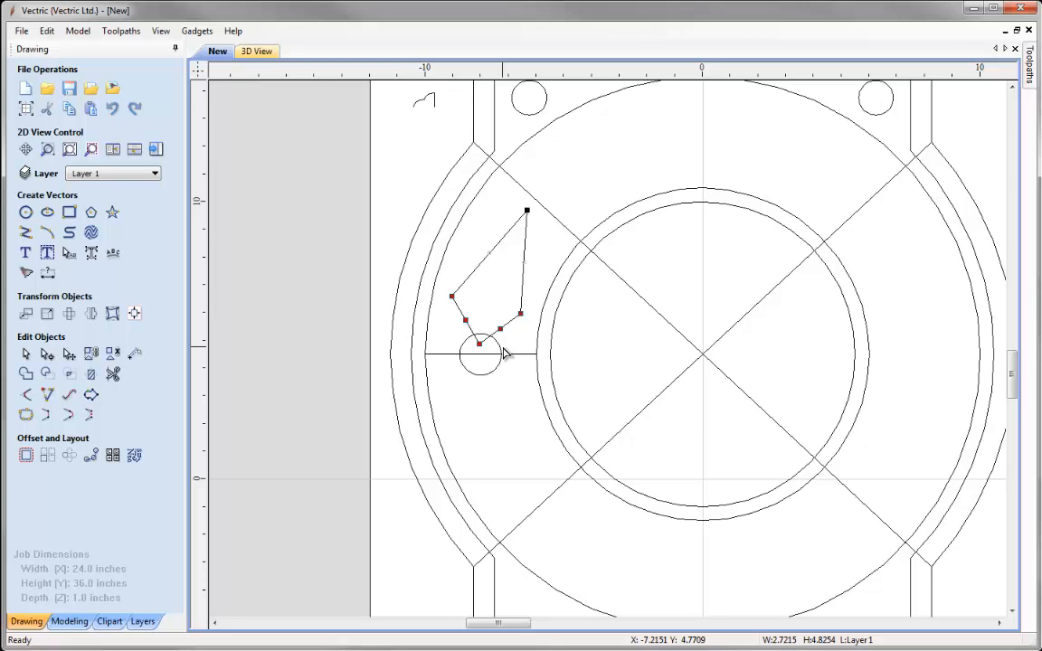
key(s)
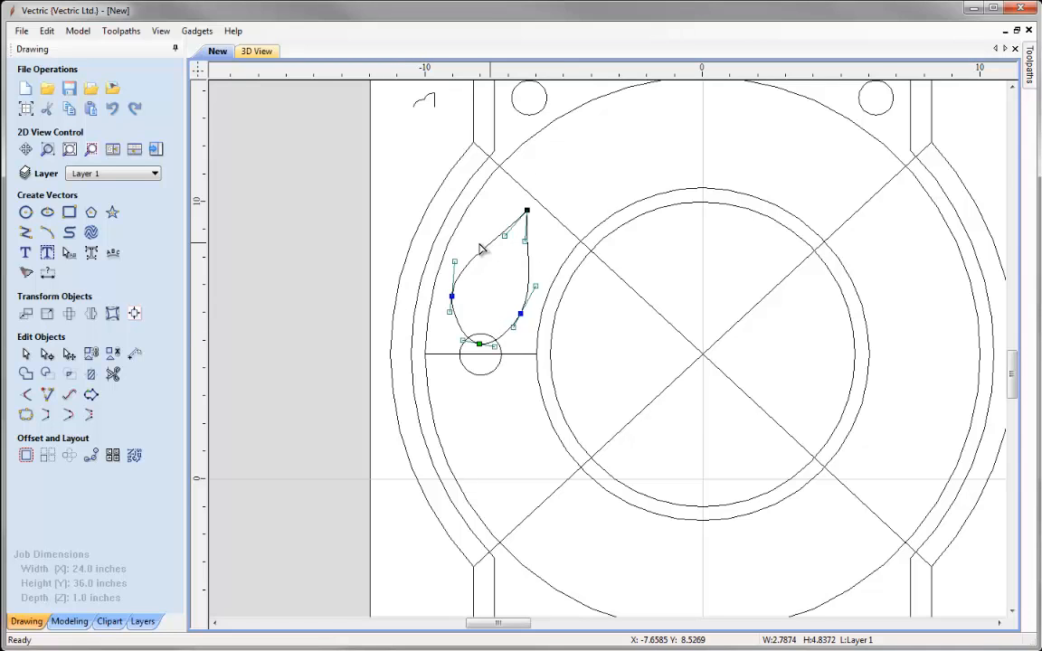
drag(503, 236, 473, 223)
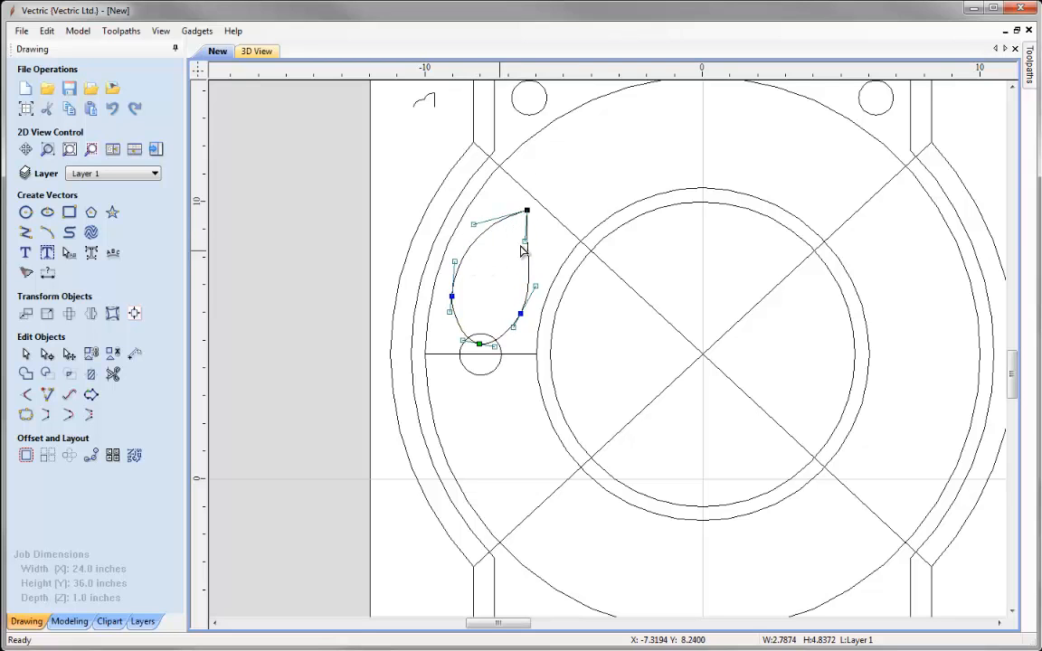
mouse_move(453, 296)
mouse_down()
mouse_move(443, 294)
mouse_move(457, 296)
mouse_up()
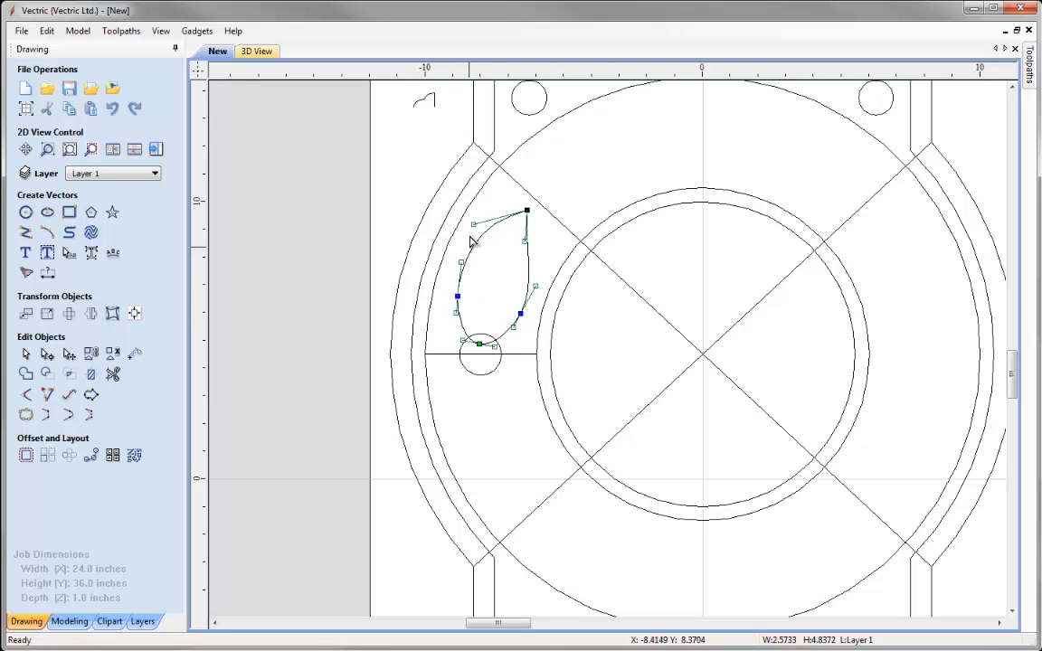
Slim the leaf by softening its upper-left curve, pulling the right side and its node inward, and adjusting the curve near the tip
mouse_move(474, 225)
mouse_down()
mouse_move(496, 226)
mouse_move(482, 226)
mouse_up()
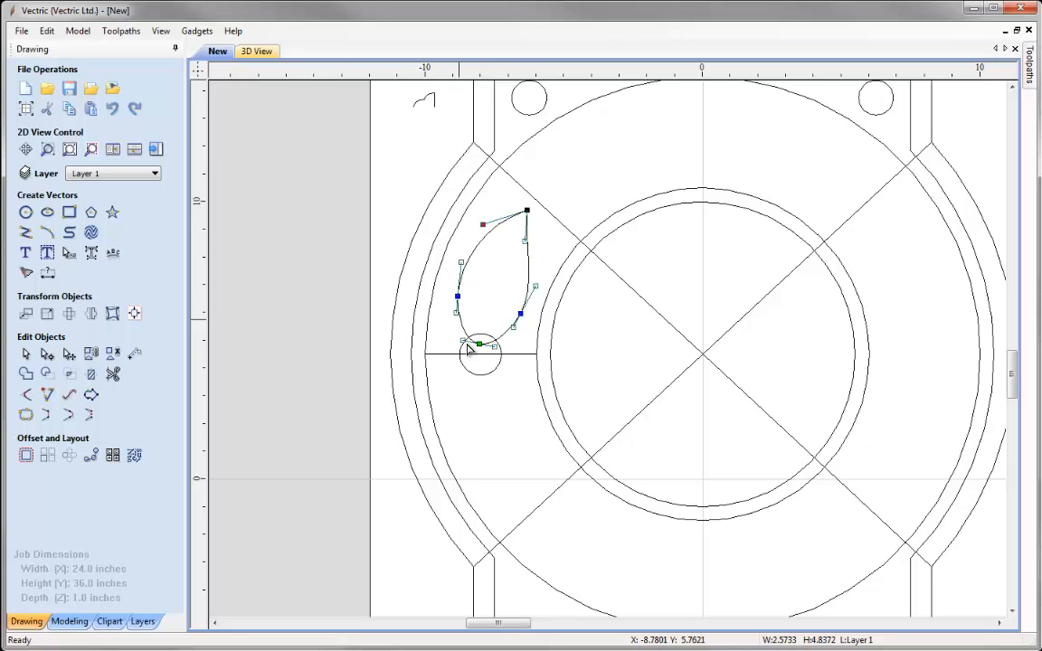
drag(512, 324, 522, 246)
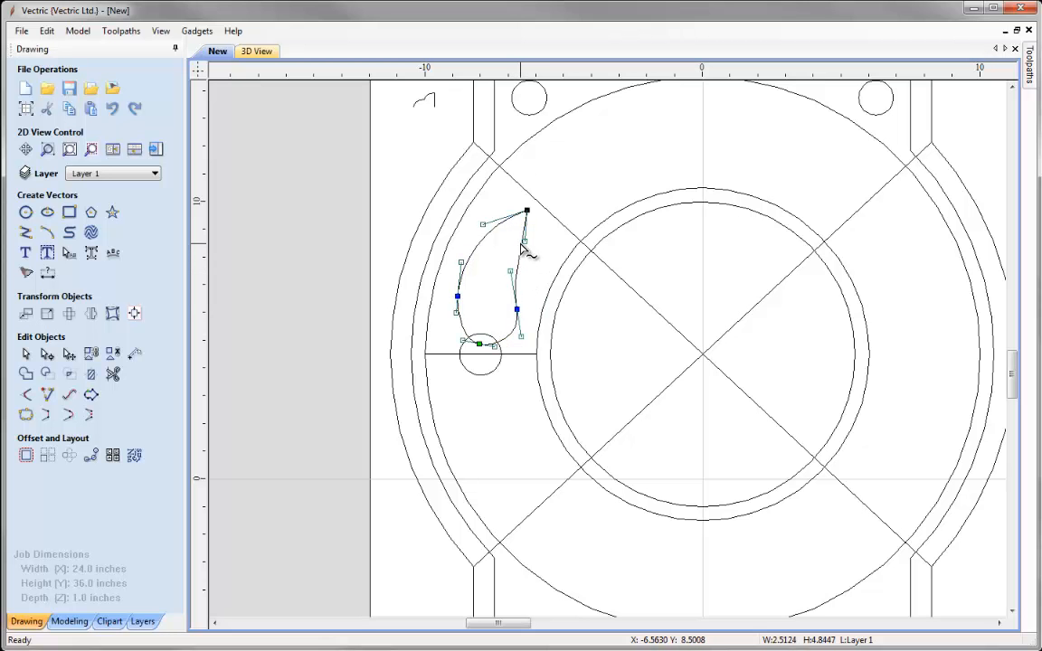
drag(516, 309, 510, 306)
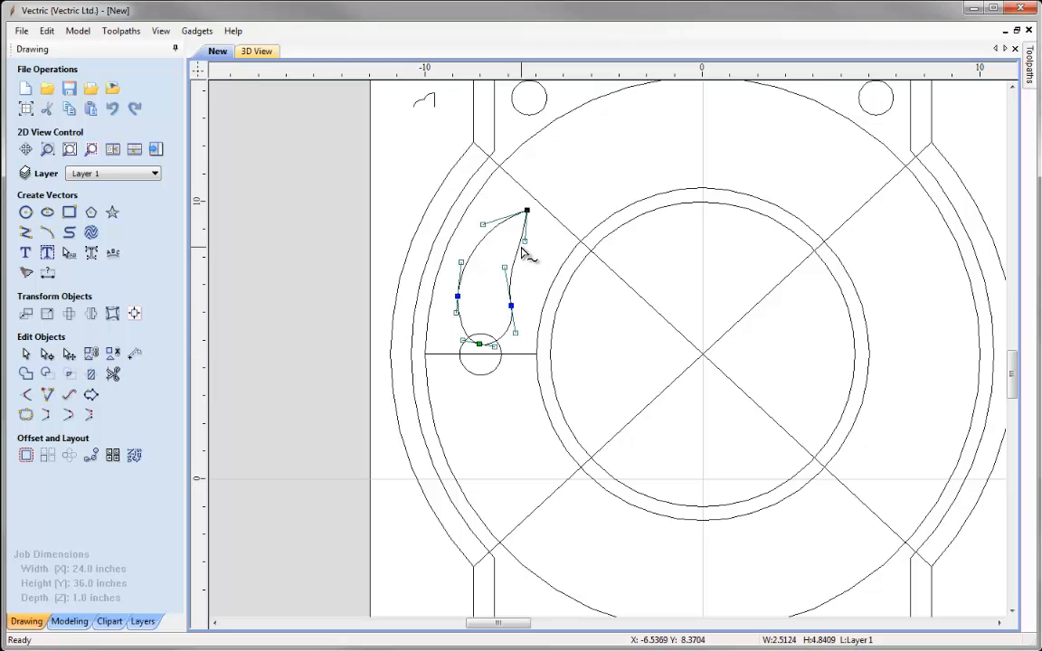
drag(527, 242, 524, 242)
click(538, 256)
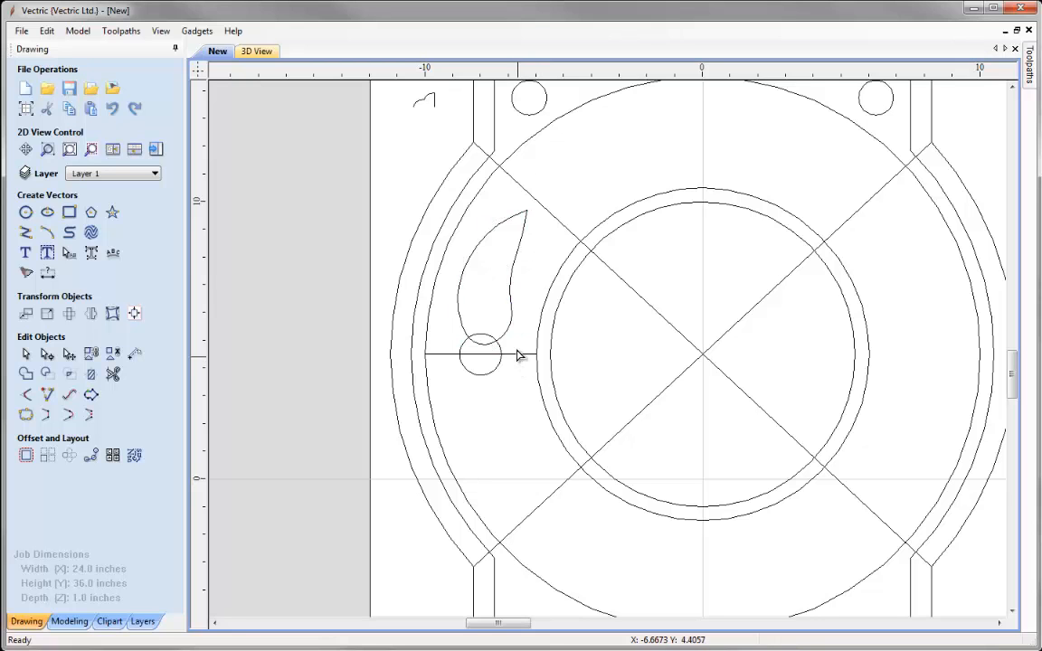
Refine the leaf by nudging its left node slightly outward and deepening the concave curve on its right side
click(513, 277)
drag(456, 297, 454, 297)
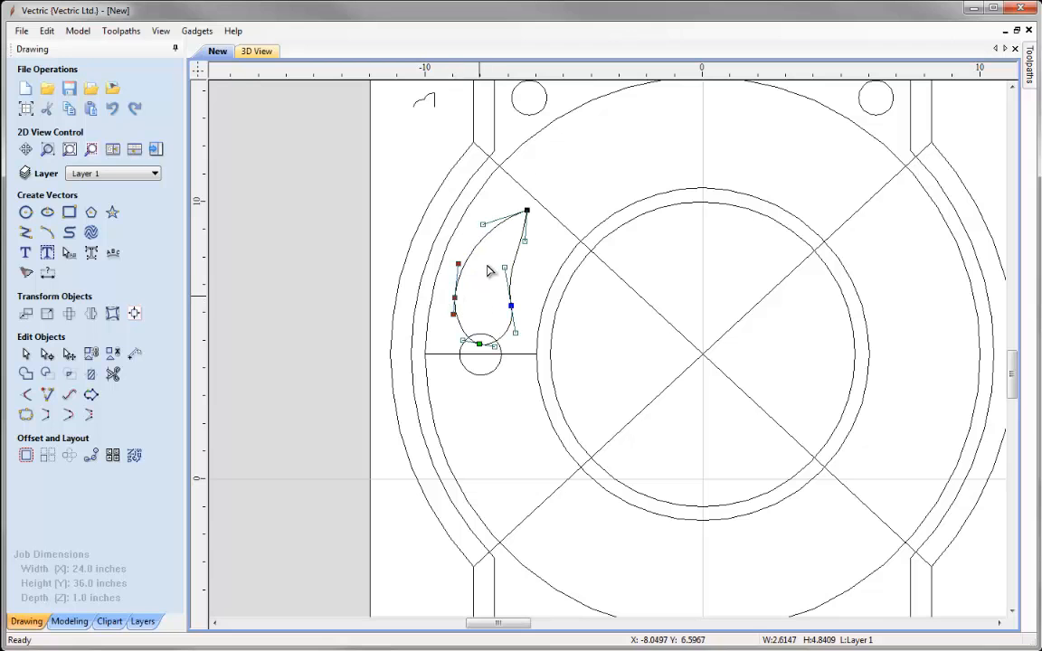
click(485, 312)
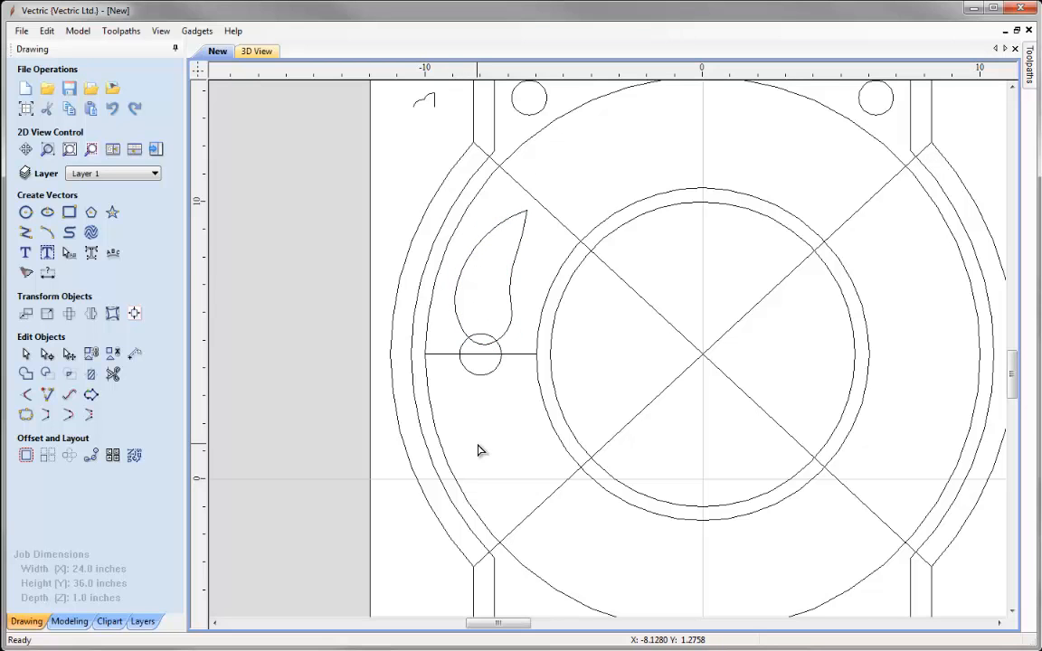
click(511, 274)
drag(503, 269, 500, 265)
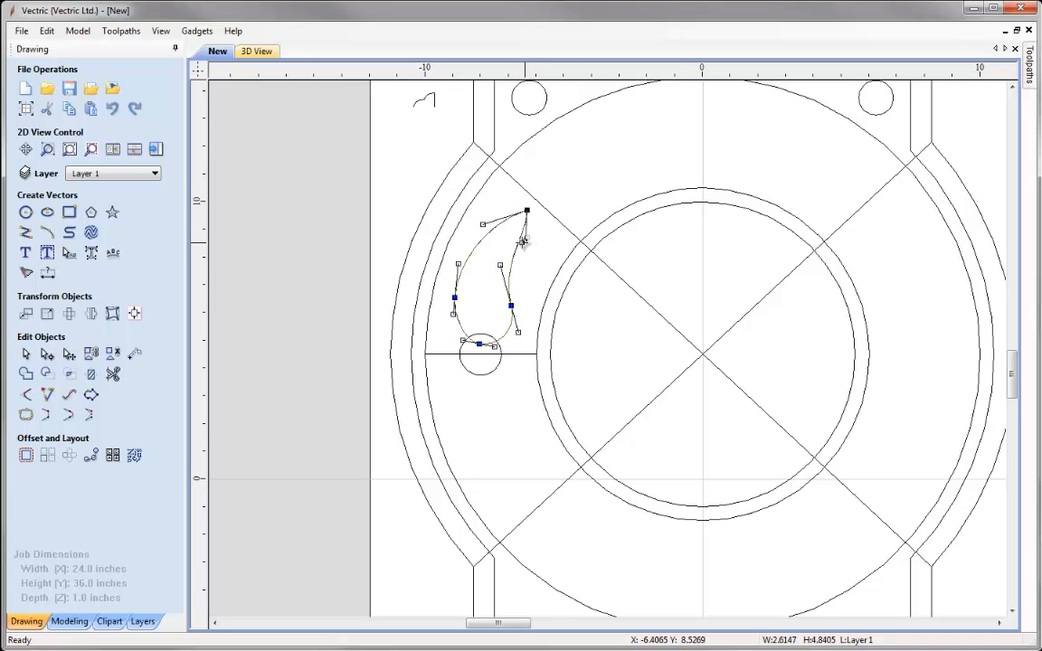
click(508, 380)
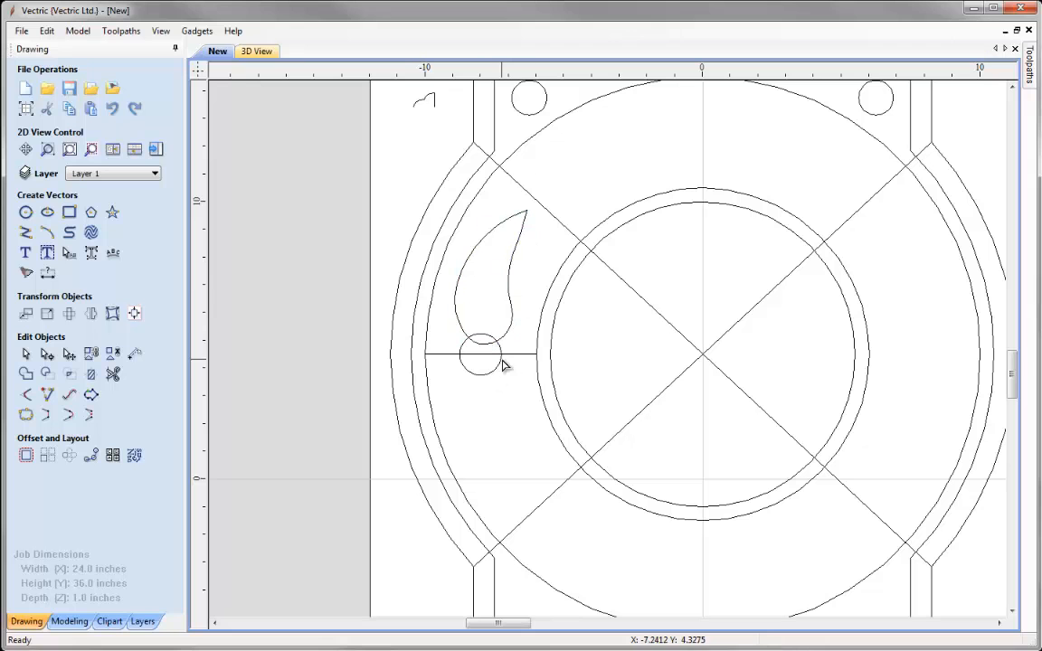
click(25, 353)
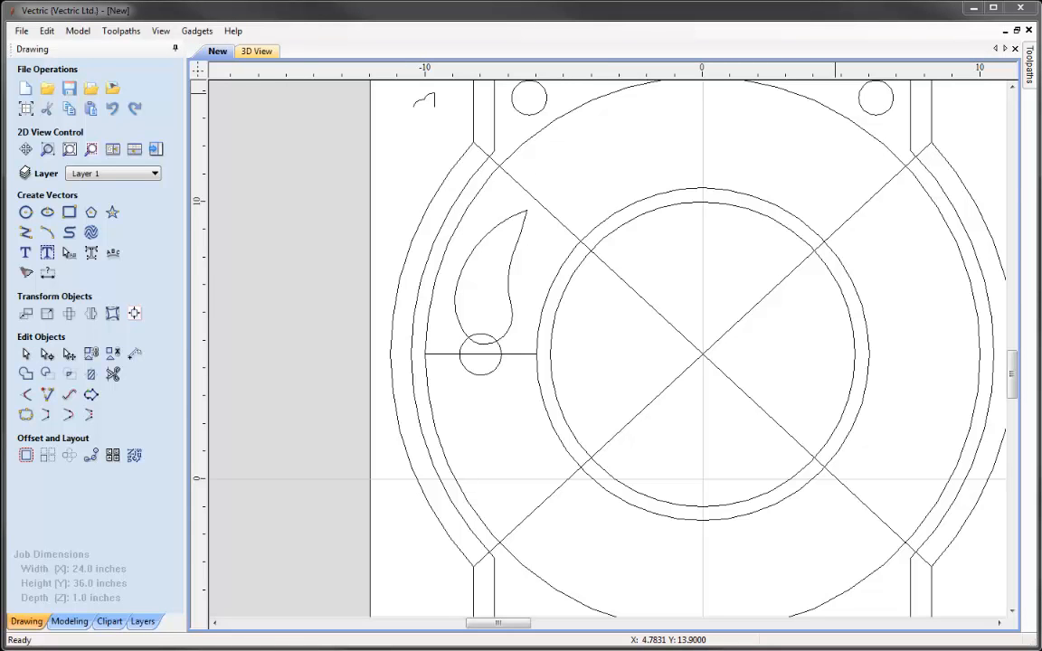
Cut the leaf outline at its tip node and its bottom node to split it into two open curves
click(505, 217)
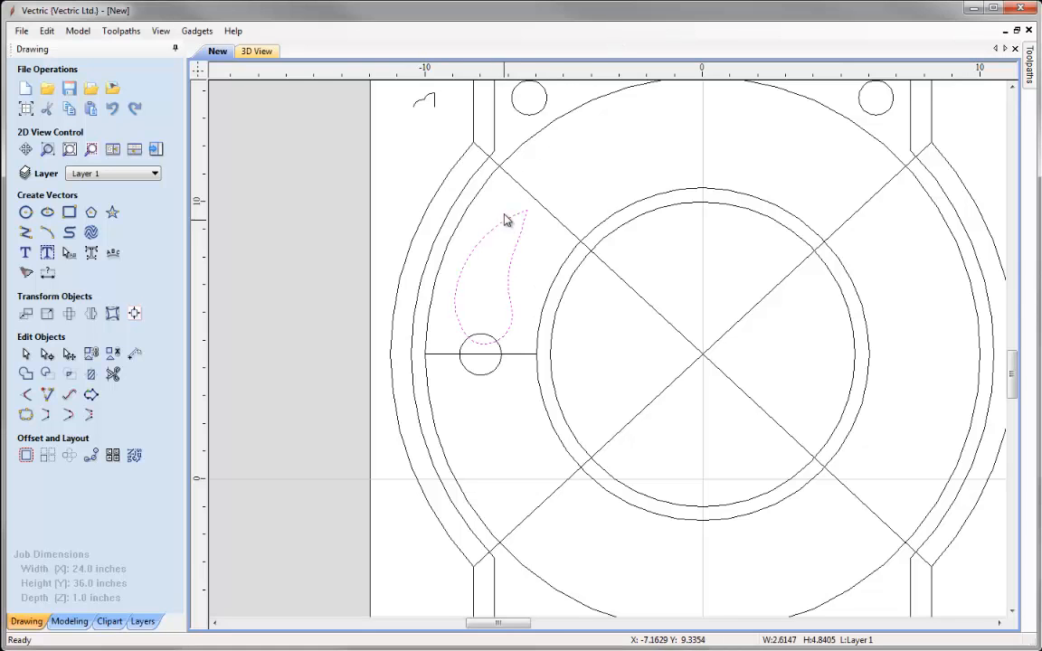
click(47, 356)
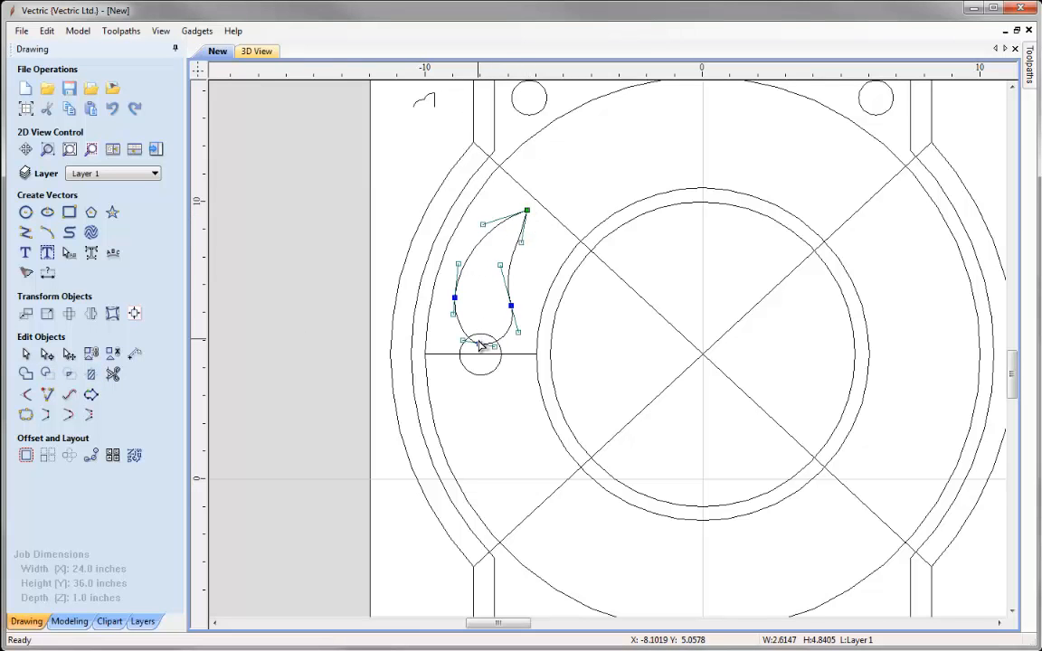
right_click(528, 212)
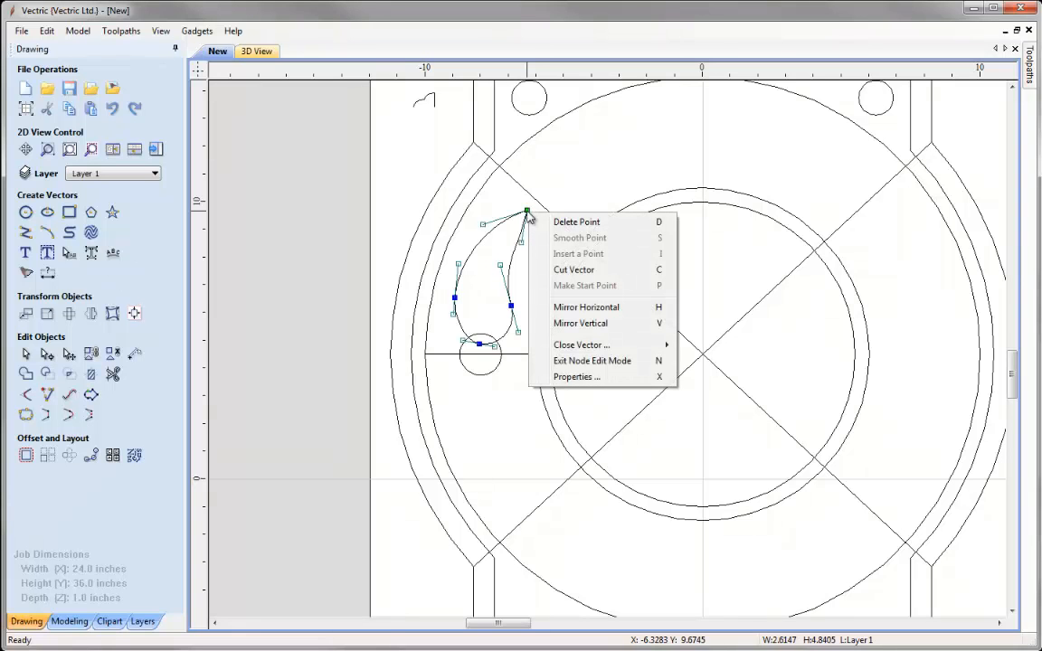
click(607, 272)
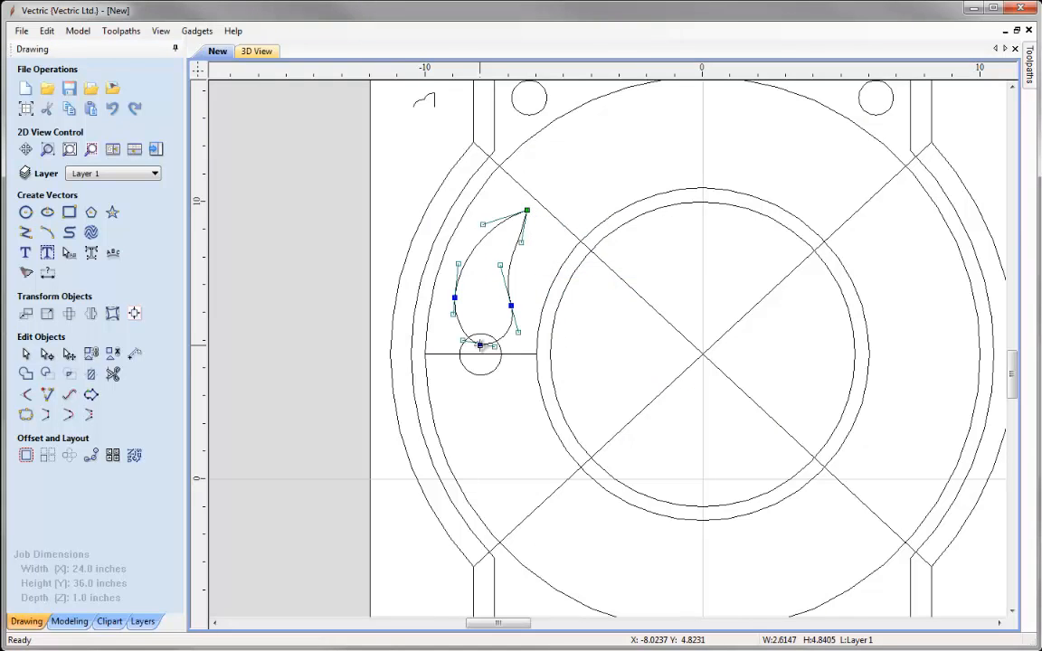
right_click(480, 346)
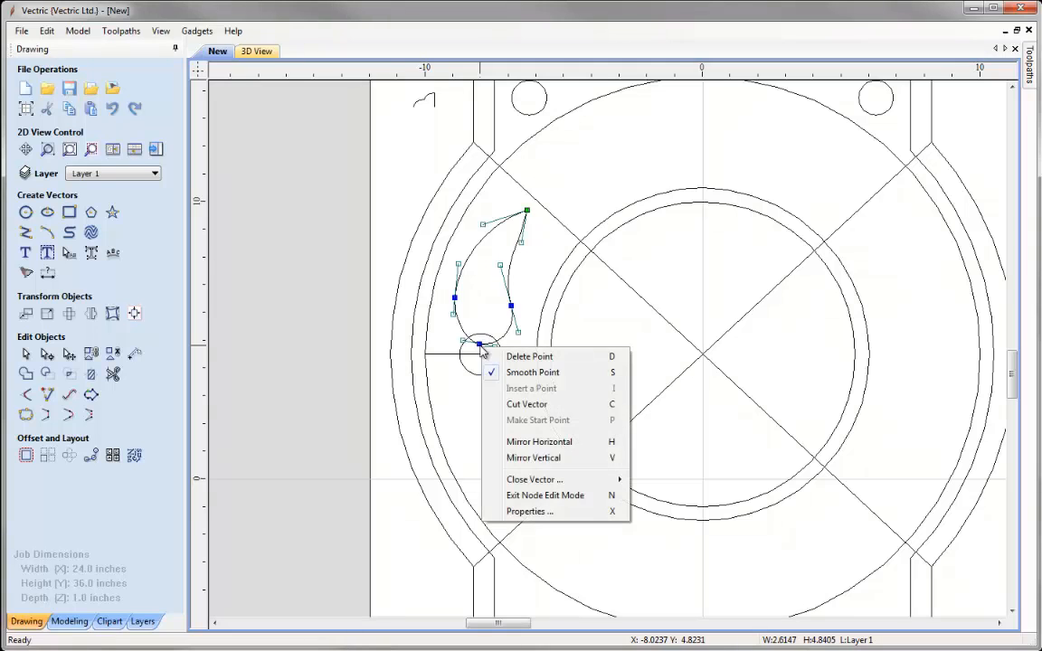
click(532, 404)
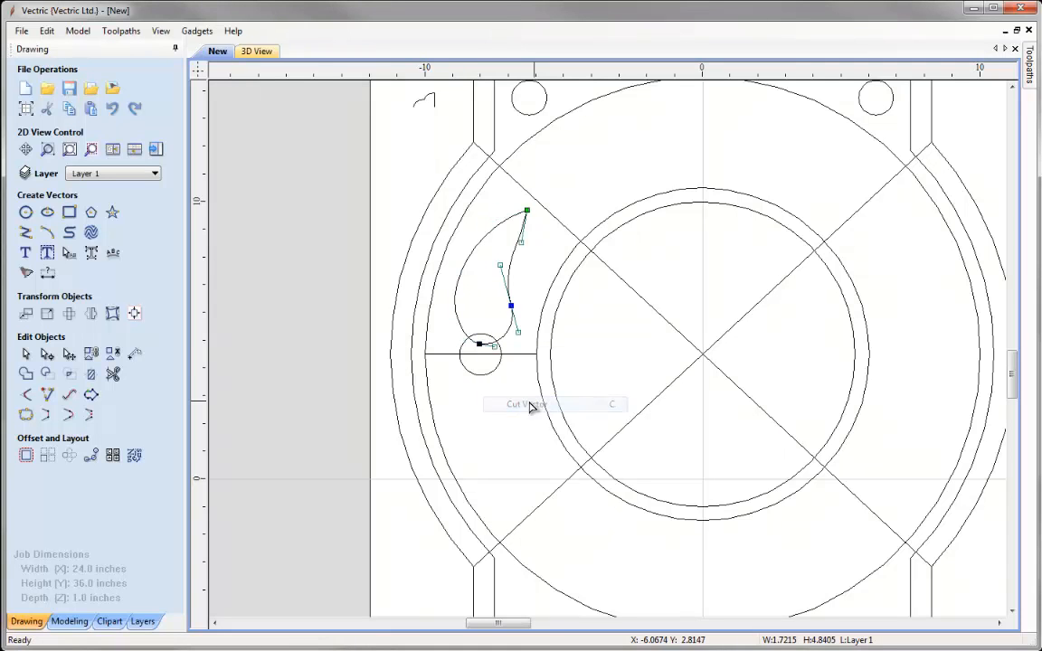
Examine the left and right halves of the cut leaf outline by selecting each one in turn
click(456, 288)
click(509, 276)
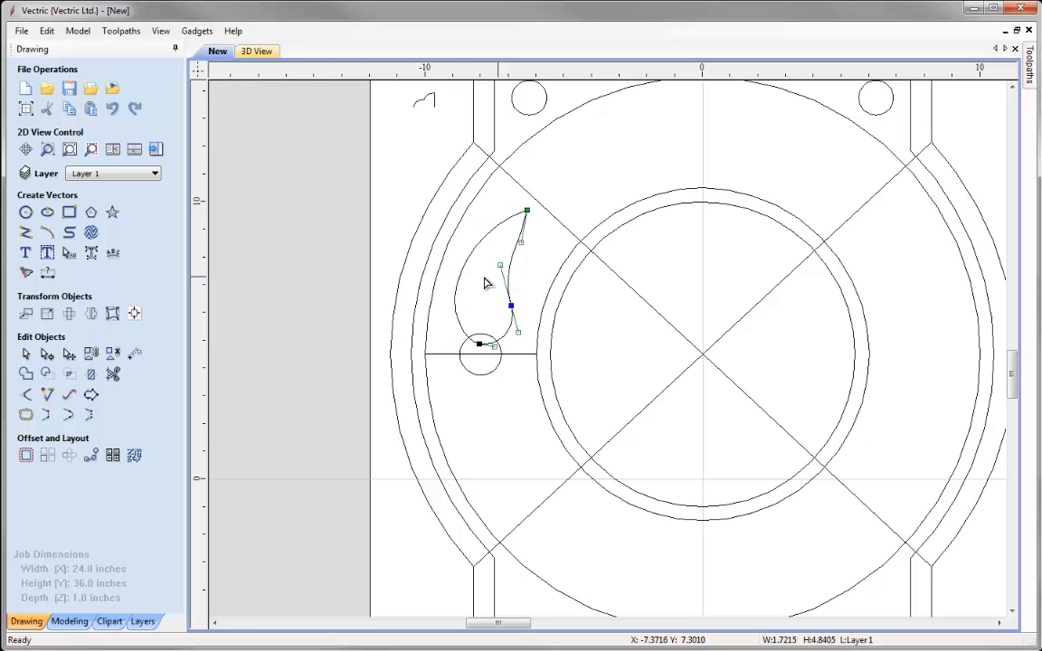
click(459, 284)
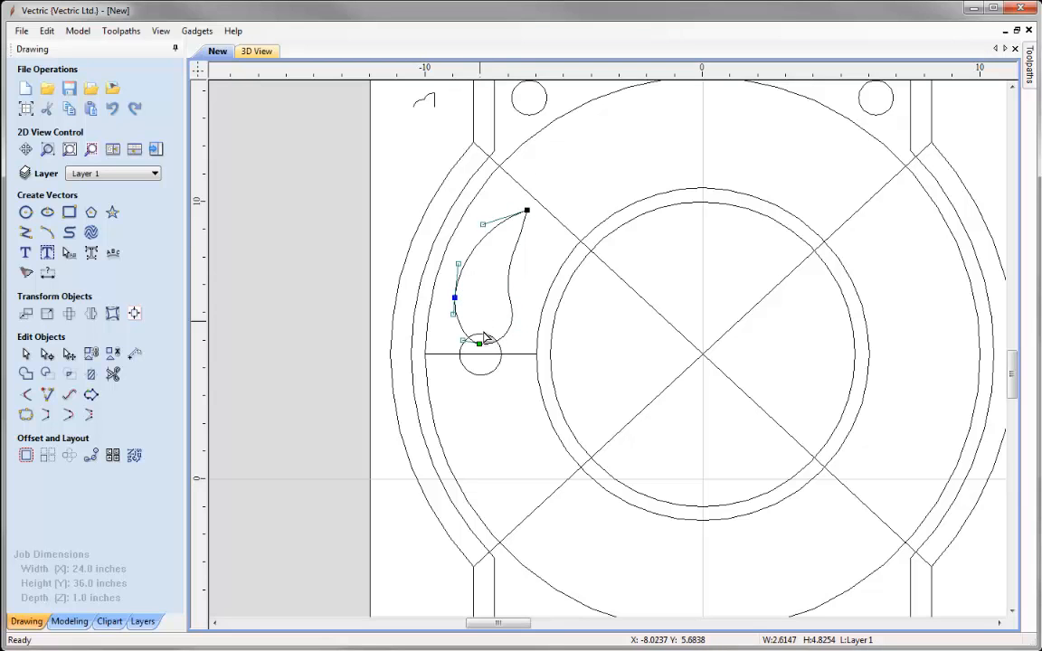
click(488, 296)
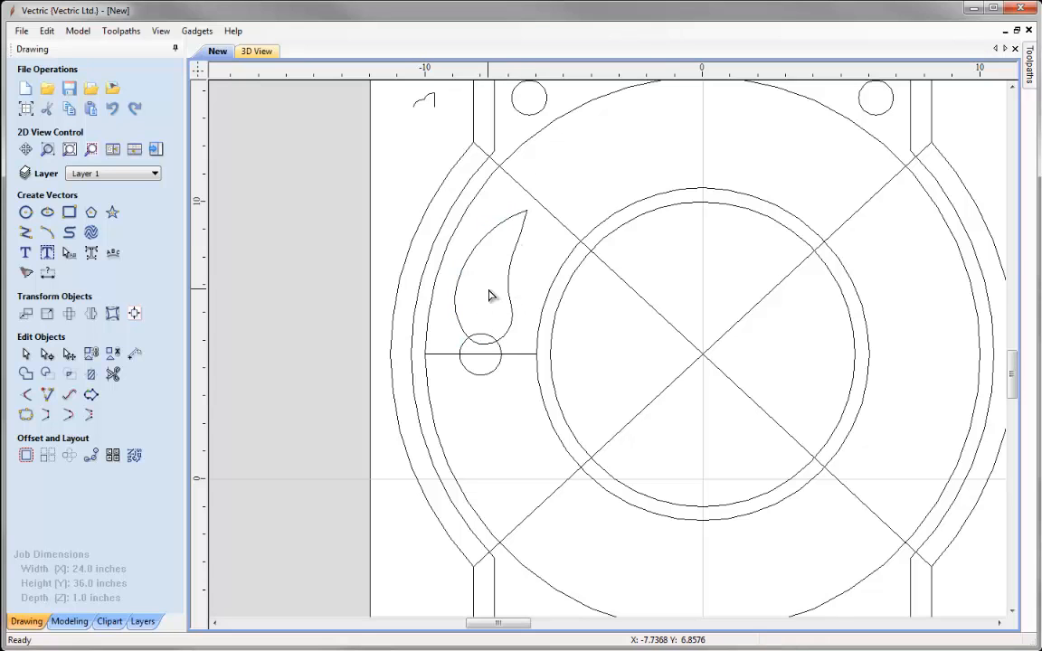
click(483, 236)
click(514, 243)
click(516, 245)
click(479, 260)
Draw a 1.5 by 0.6 inch ellipse outside the sign's upper-left border, centred at about X -10.61, Y 11.55
click(47, 214)
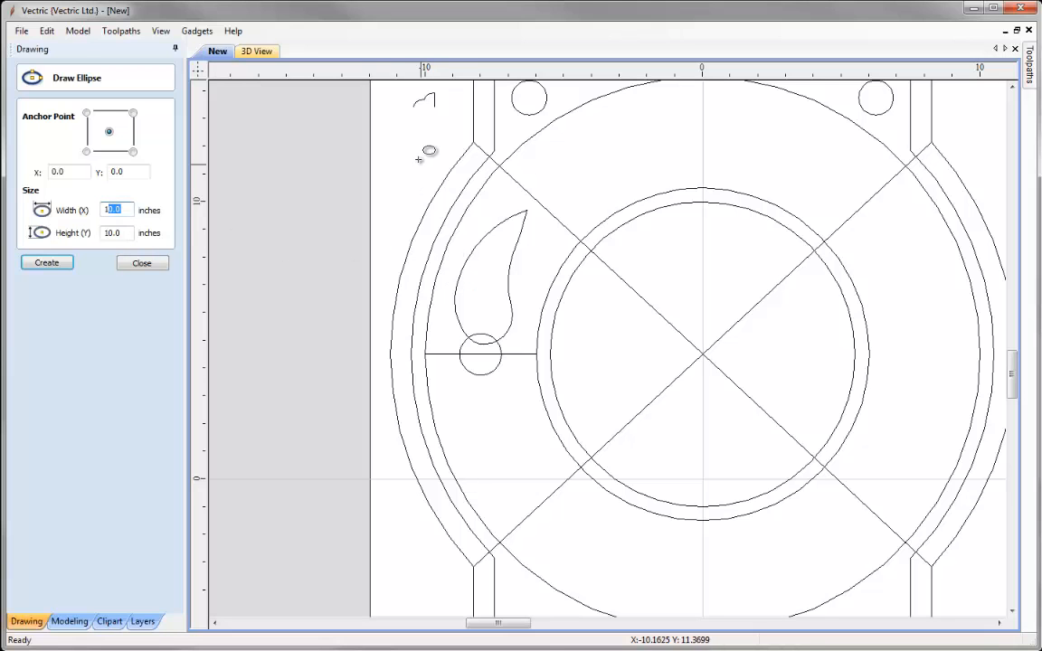
drag(411, 163, 425, 158)
double_click(131, 209)
text(1.5)
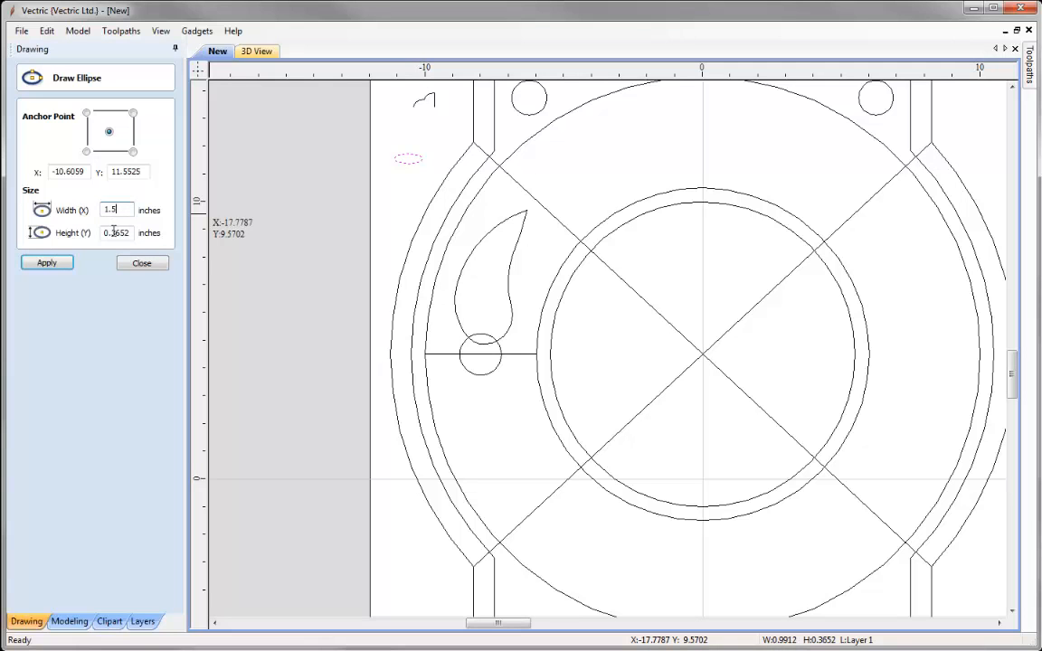
double_click(120, 235)
click(47, 264)
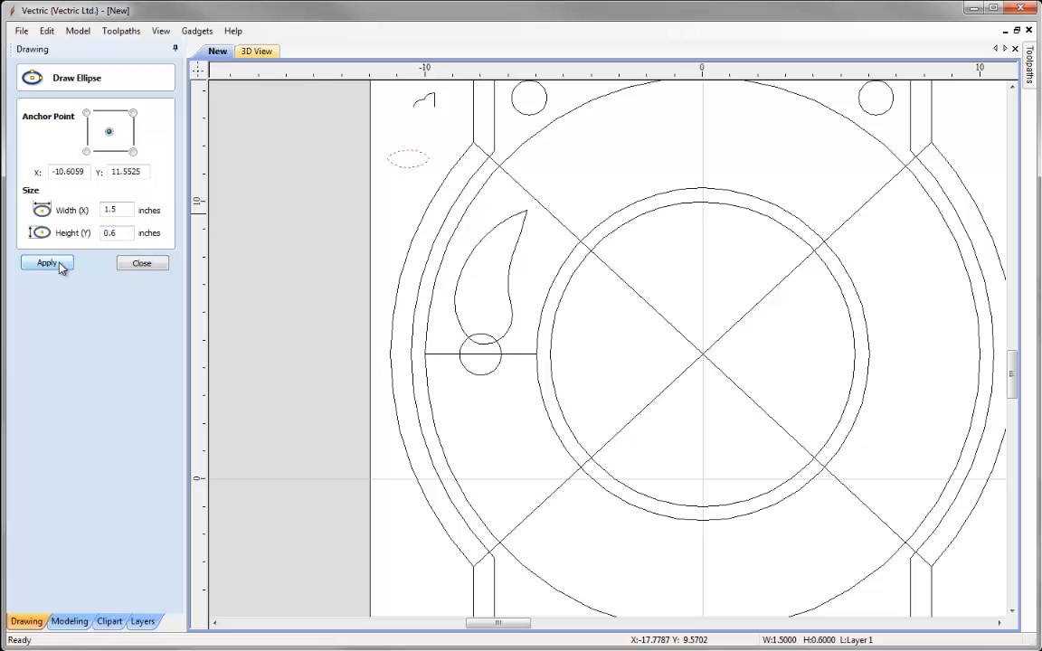
click(145, 264)
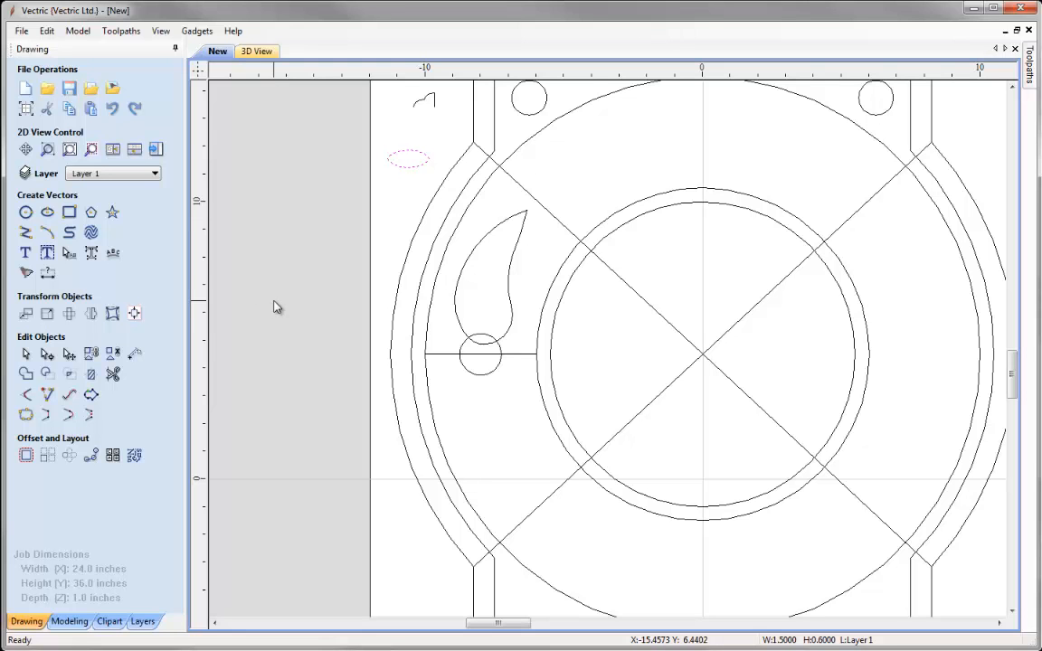
Delete the two lower spans of the small ellipse, leaving only its upper half as an open arch
scroll(403, 151, up, 4)
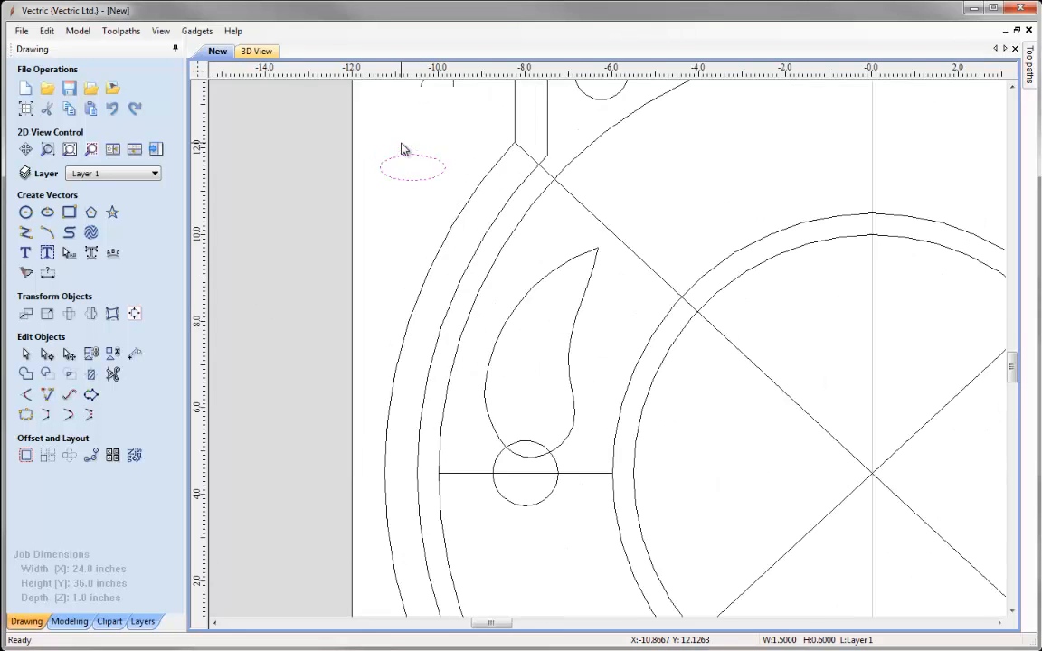
scroll(401, 155, up, 2)
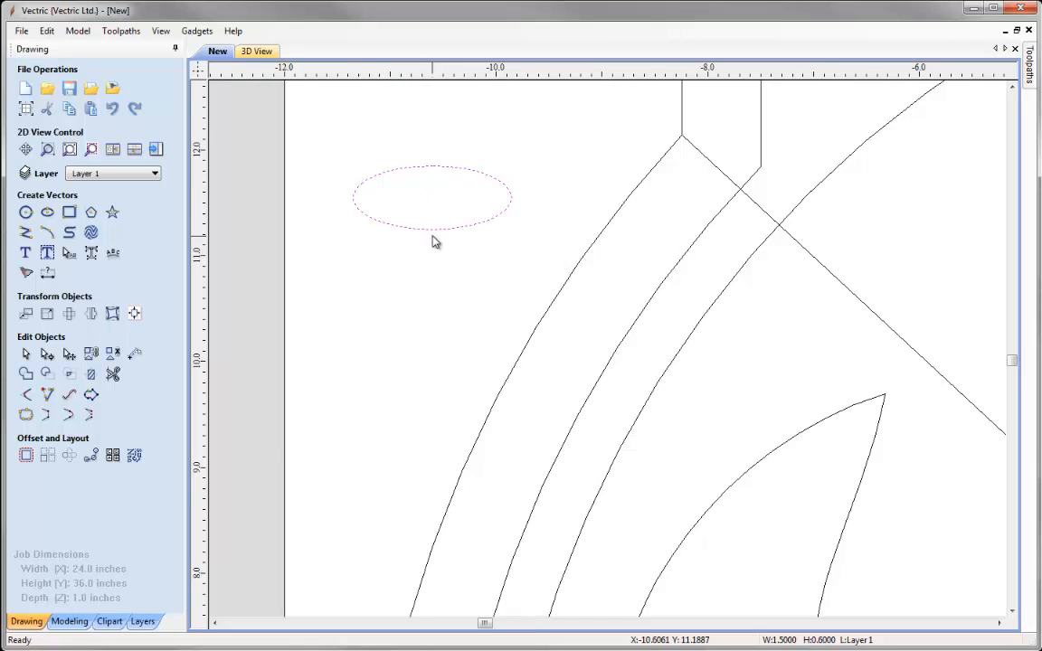
click(46, 354)
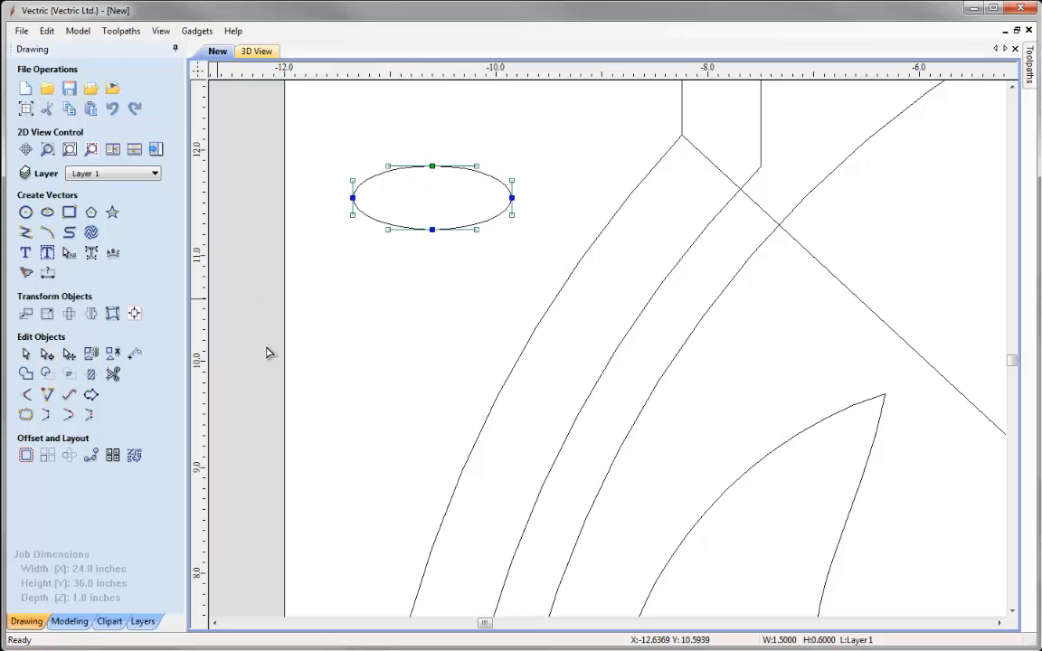
right_click(491, 228)
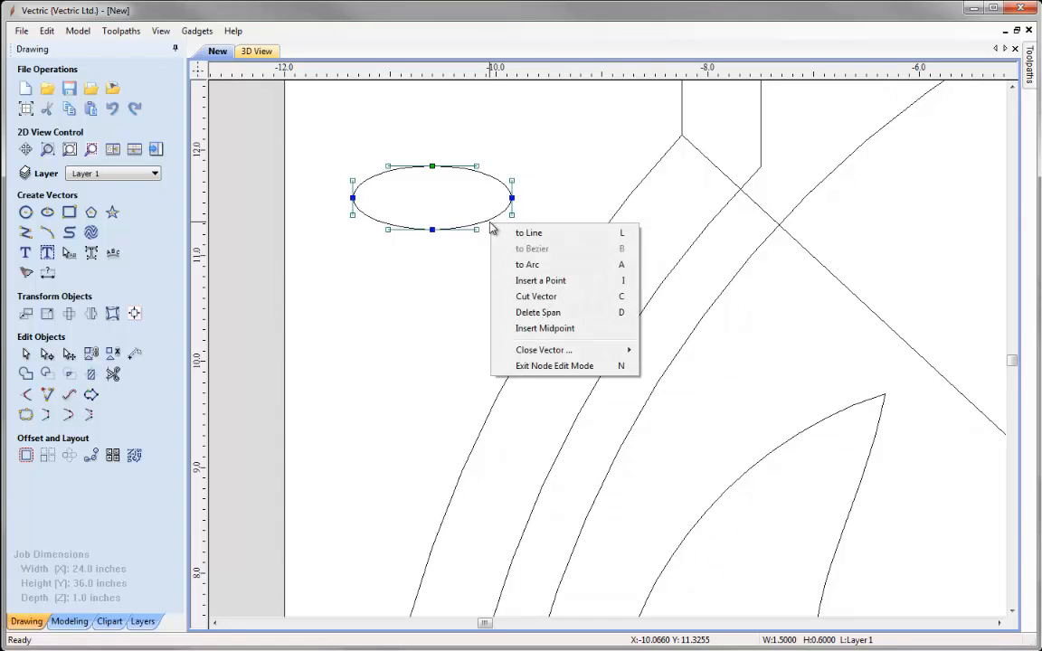
click(553, 314)
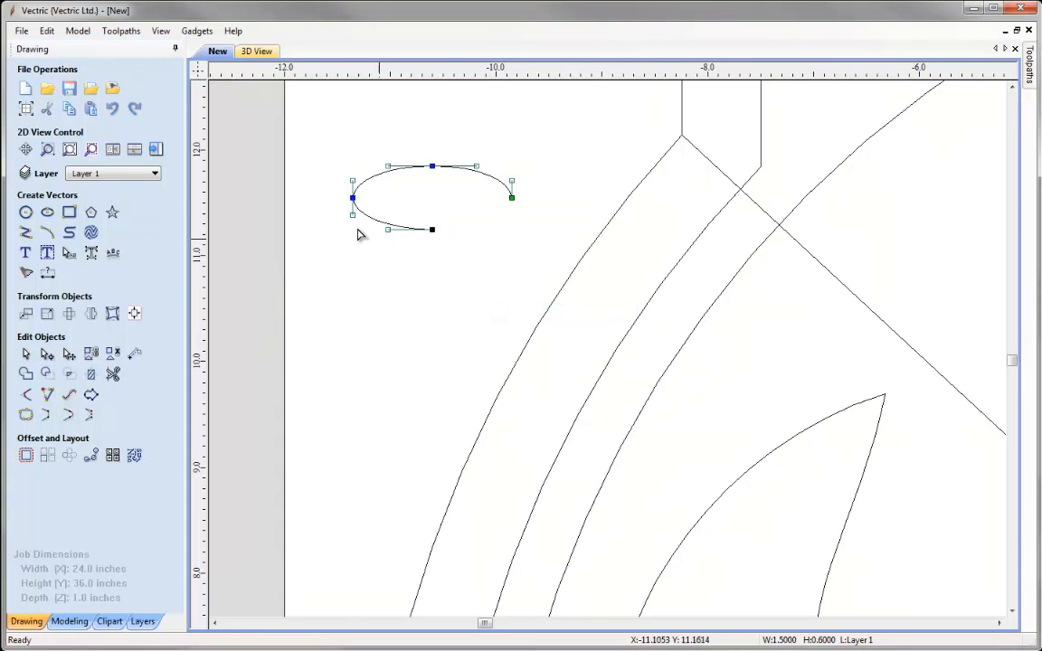
right_click(378, 223)
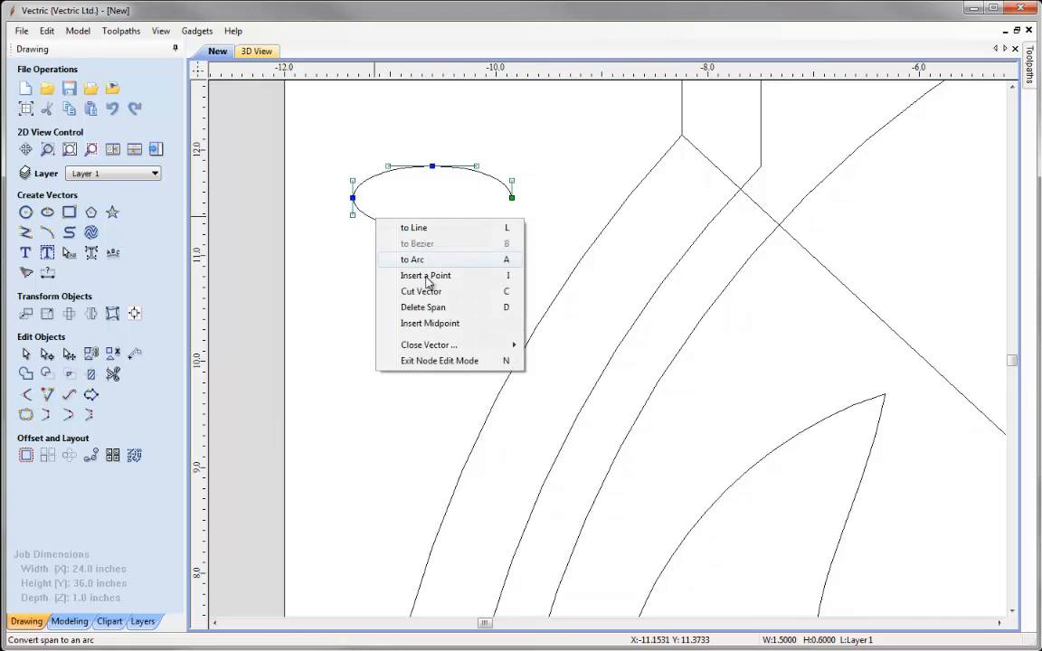
click(449, 308)
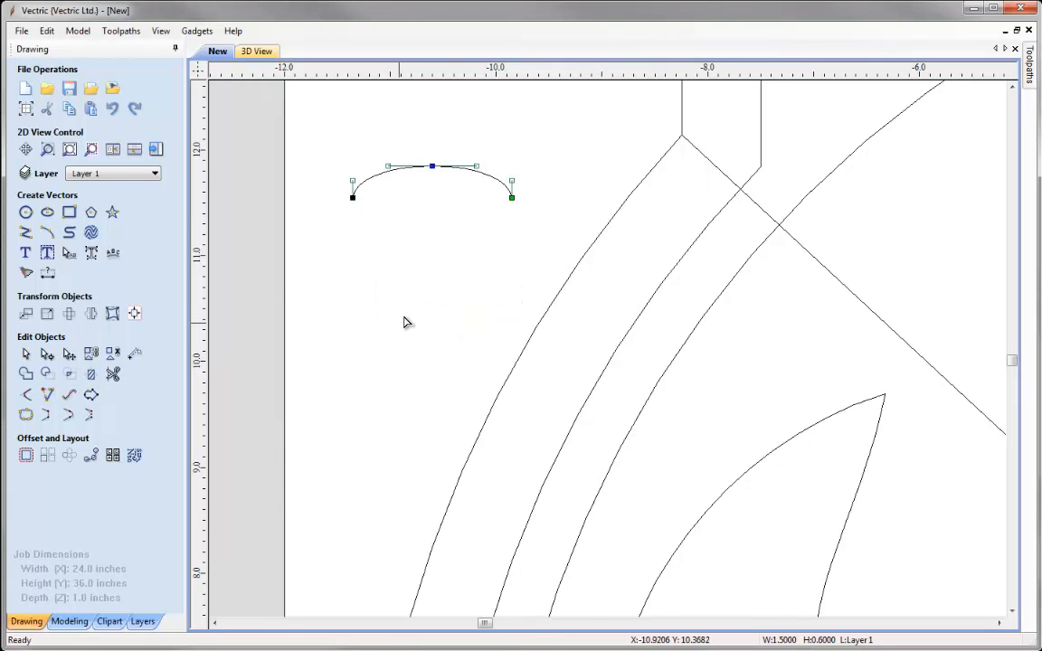
Move the arch's top node down and slightly right to form an uneven double-humped curve about 1.5 by 0.21 inches
click(436, 167)
drag(432, 166, 449, 184)
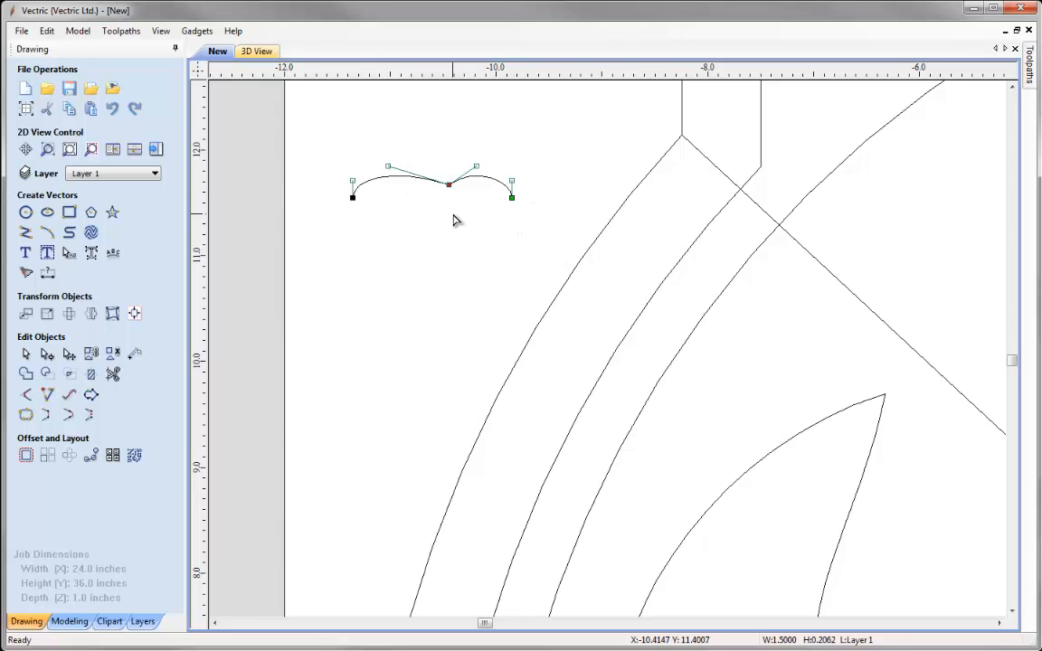
key(Escape)
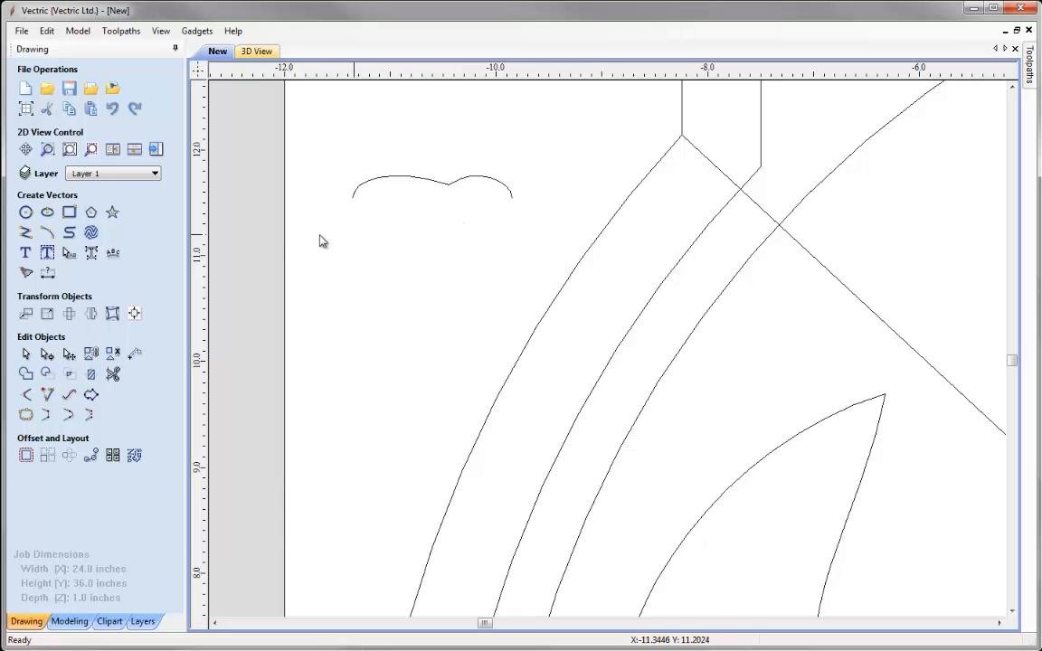
Copy the 12-inch circle around the sign's centre to a new hidden, inactive layer named Safe
click(70, 149)
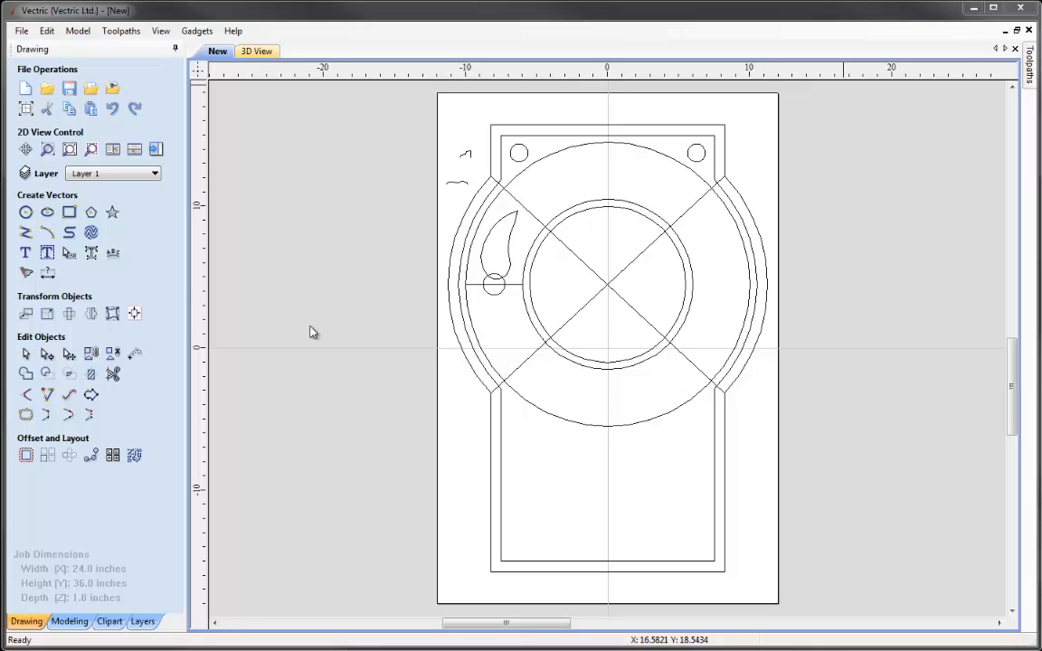
click(587, 204)
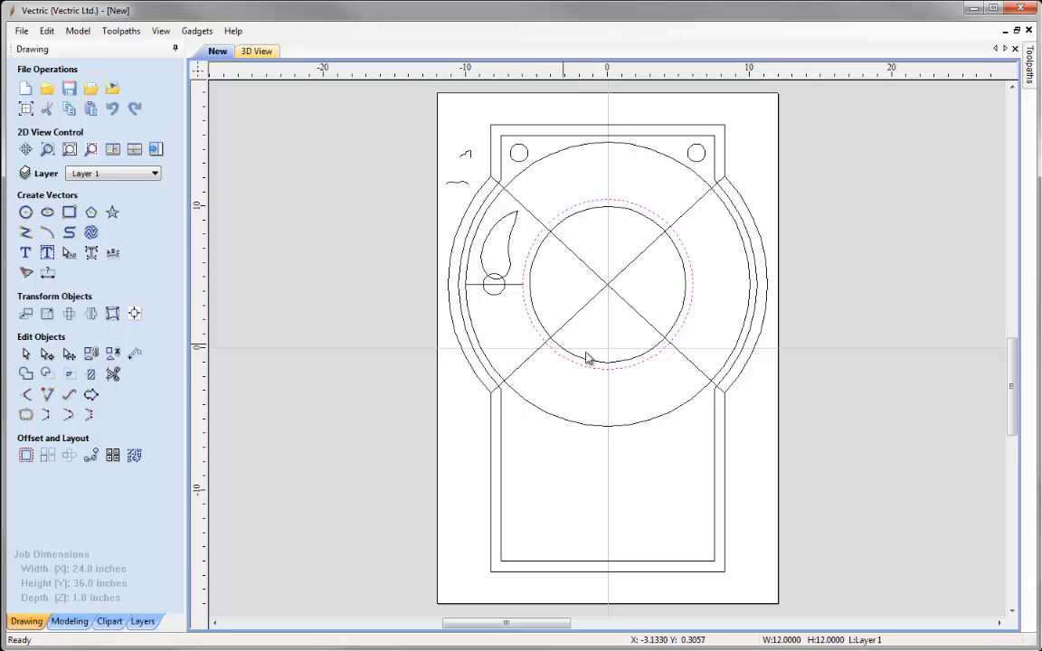
right_click(594, 377)
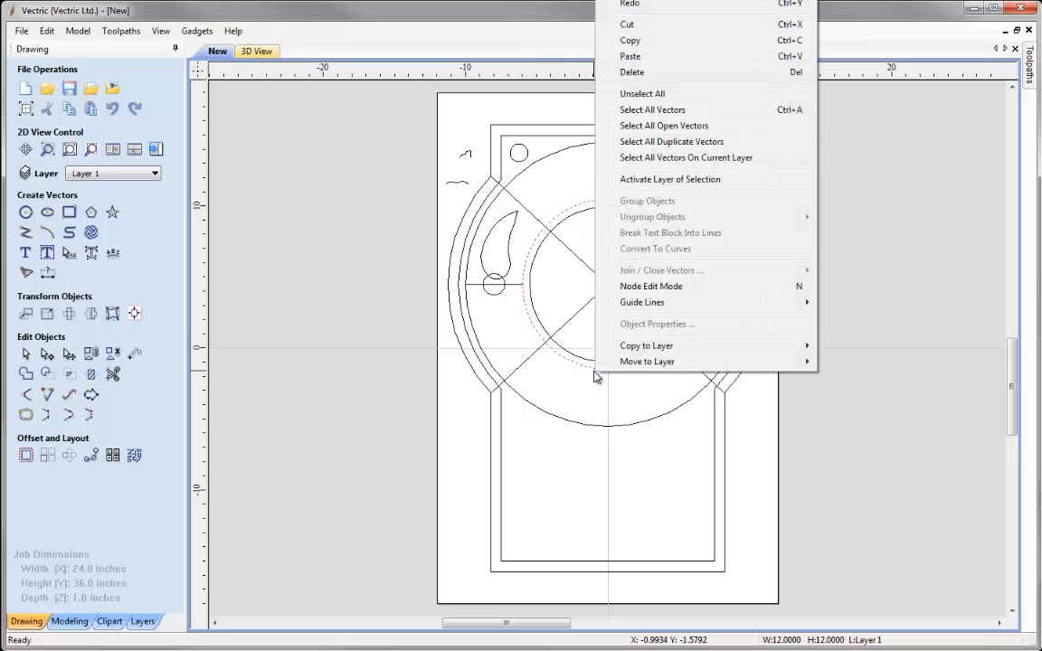
mouse_move(645, 348)
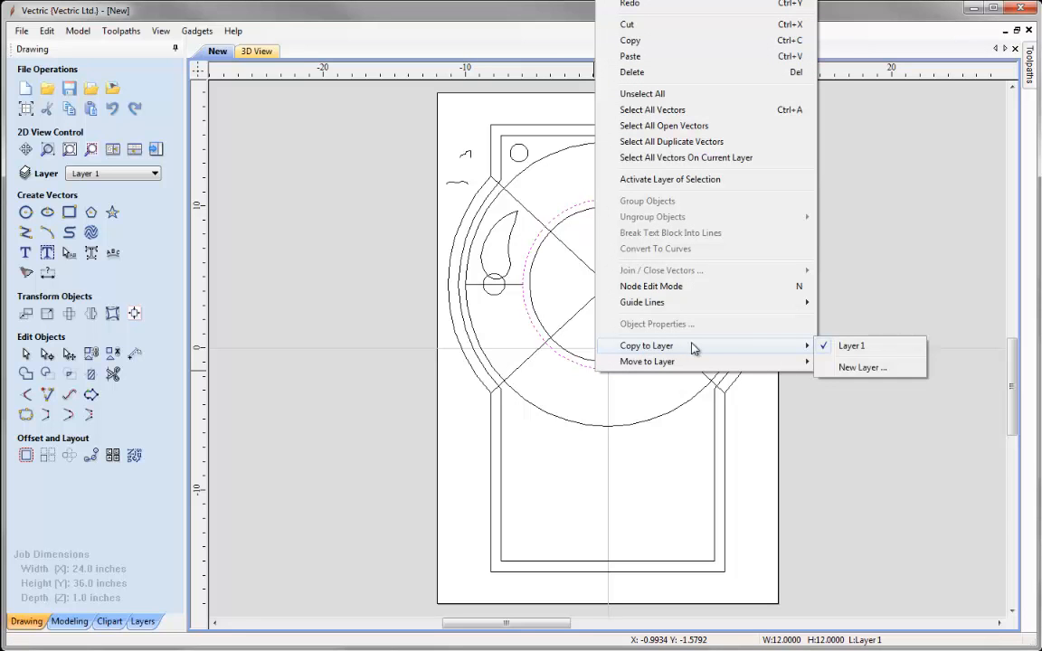
click(883, 375)
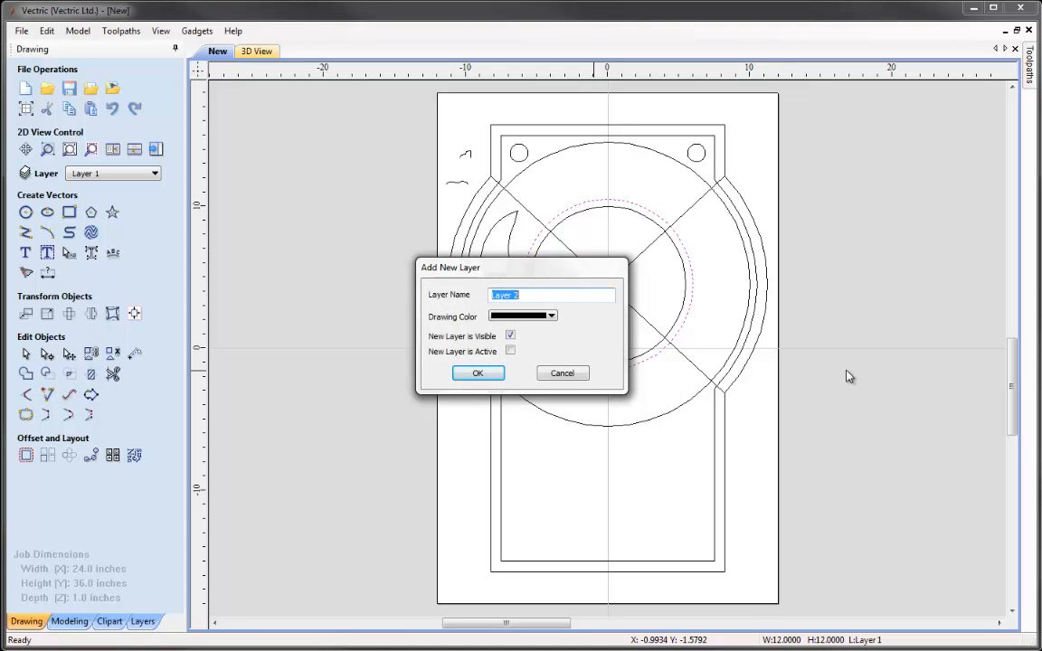
text(Safe)
click(510, 335)
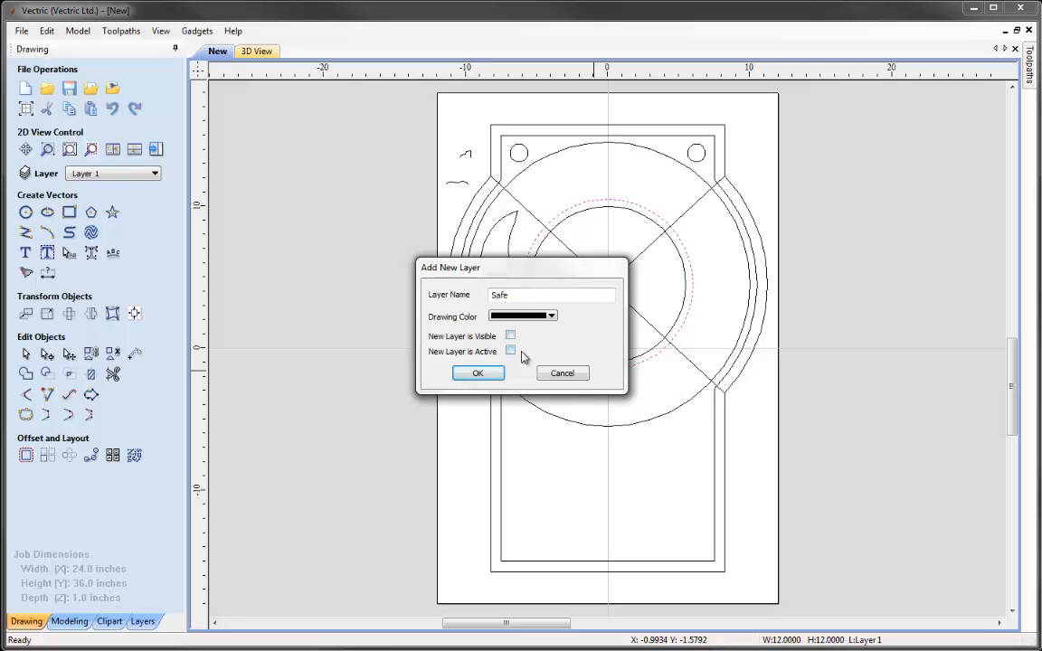
click(486, 378)
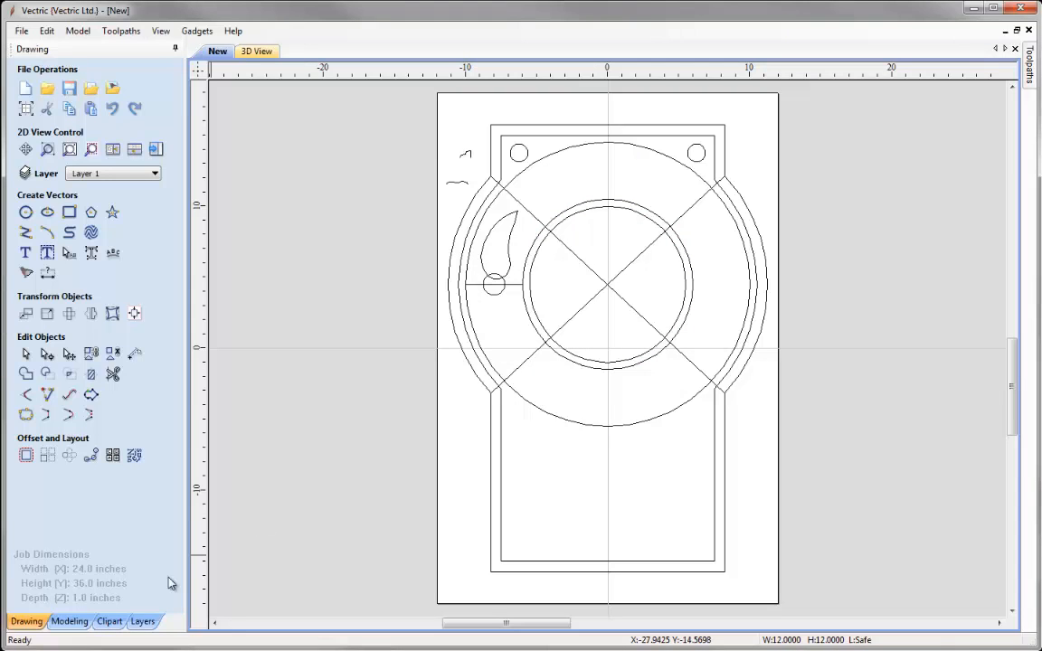
Check the copied circle by showing the Safe layer on its own, and restore the original layer visibility
click(143, 621)
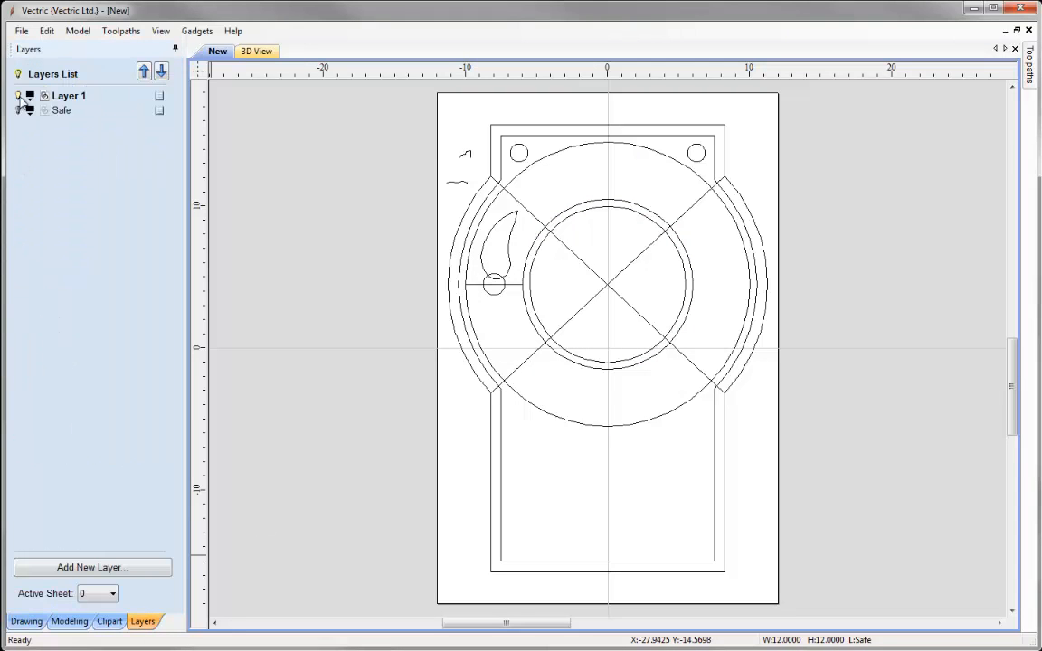
click(19, 96)
click(19, 109)
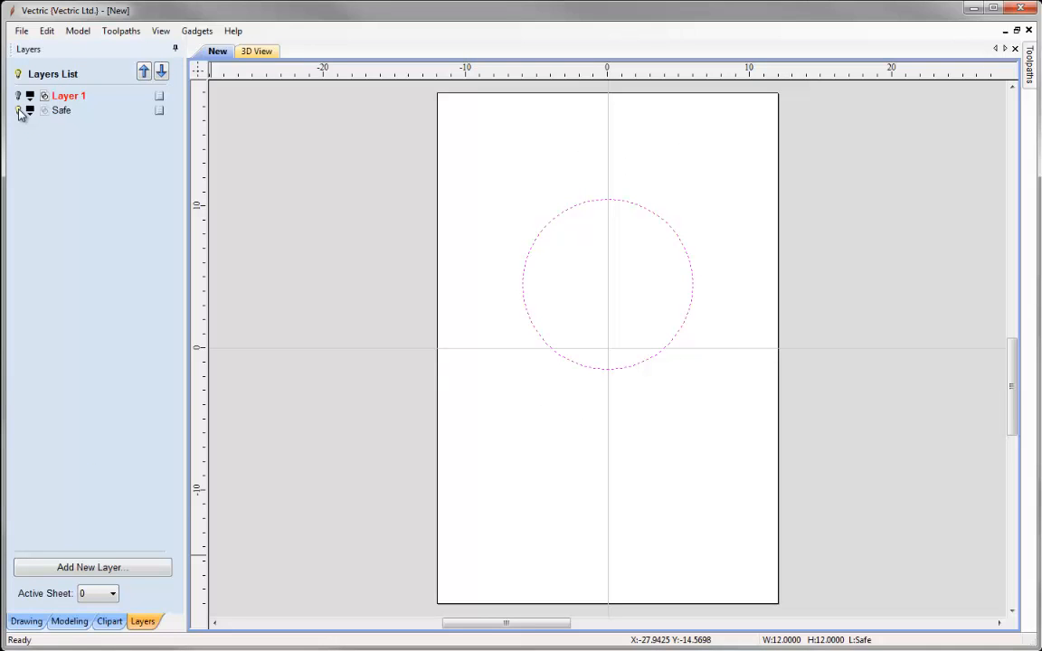
click(19, 110)
click(19, 96)
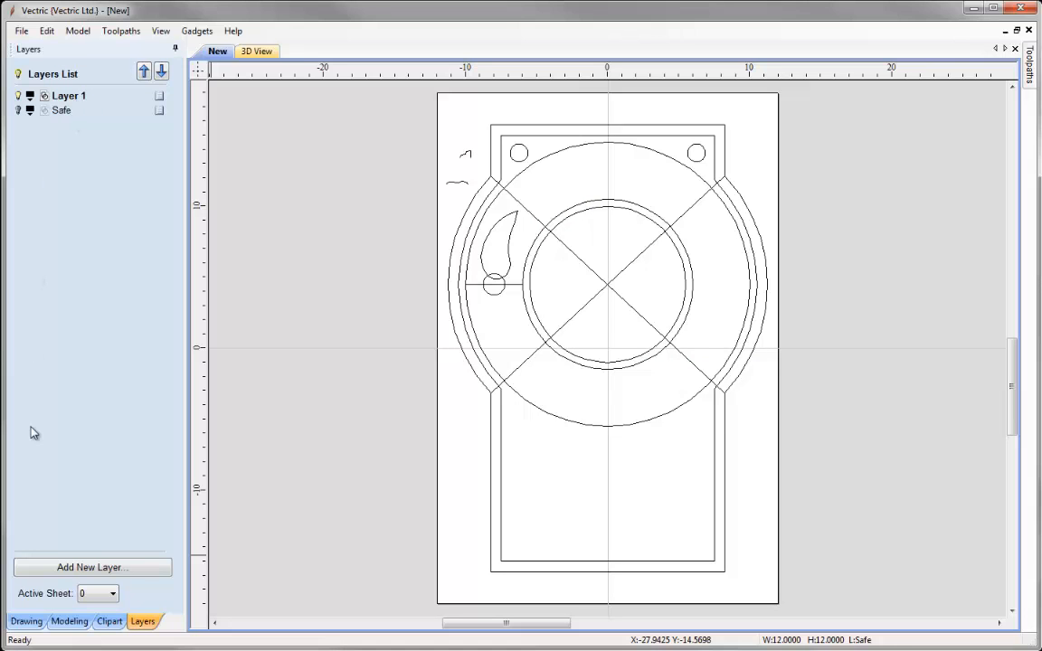
Trim the left and right sections off the 12-inch circle between the diagonals, keeping its upper and lower arcs
click(27, 621)
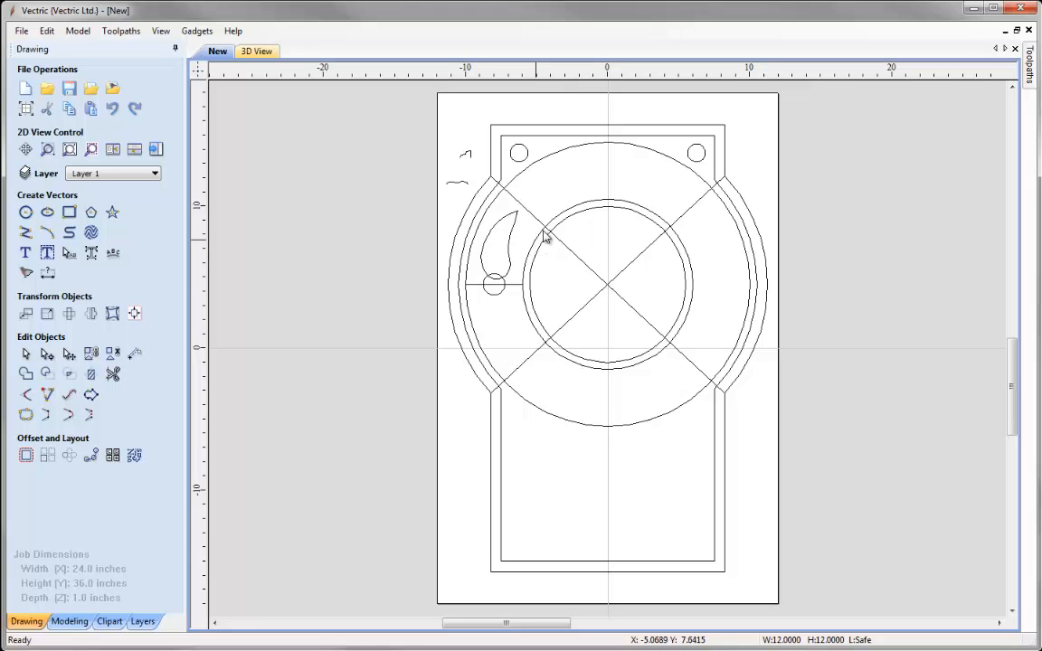
click(113, 374)
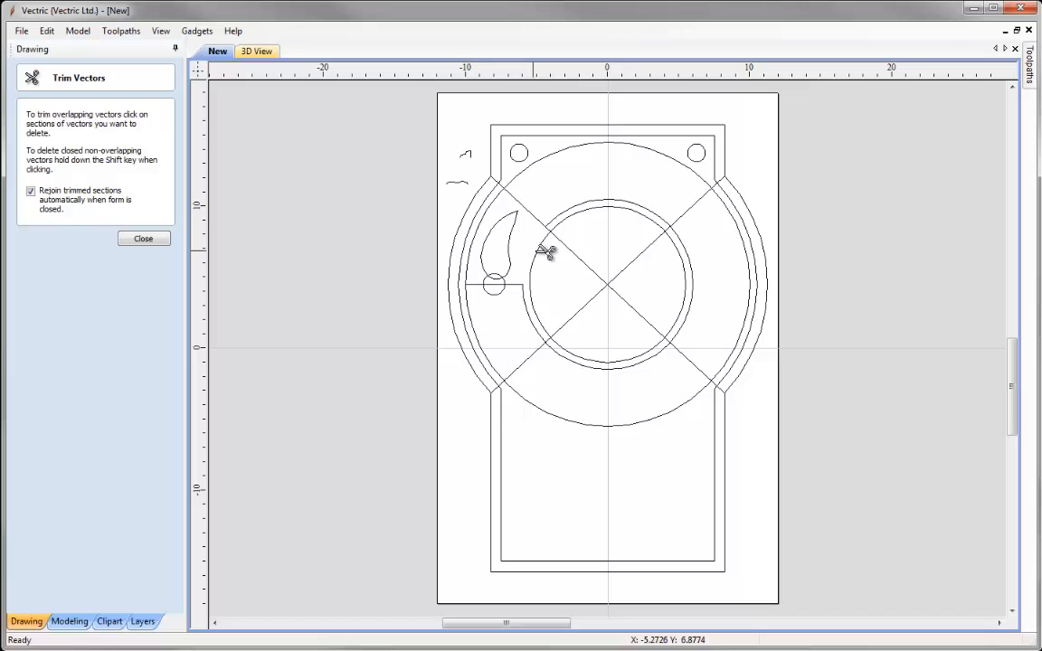
click(692, 248)
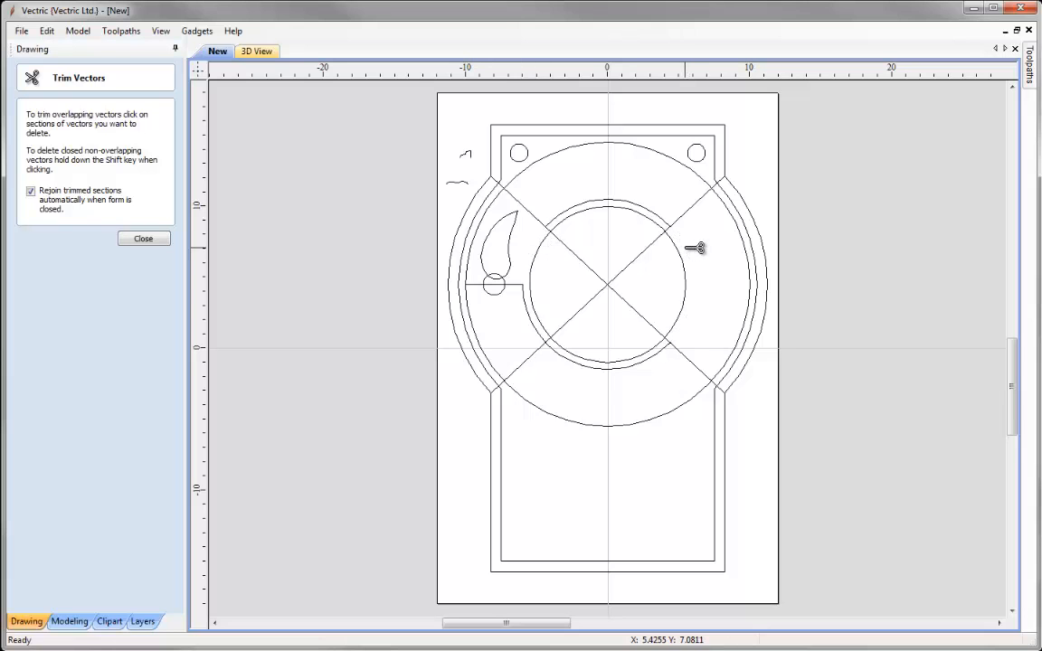
click(529, 317)
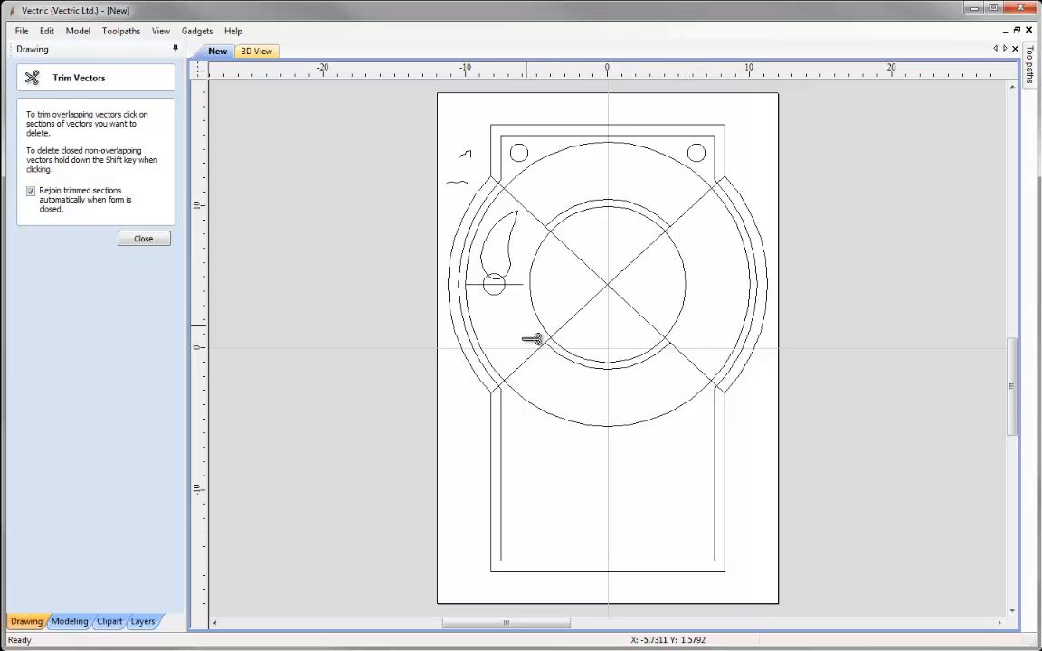
click(156, 245)
click(589, 202)
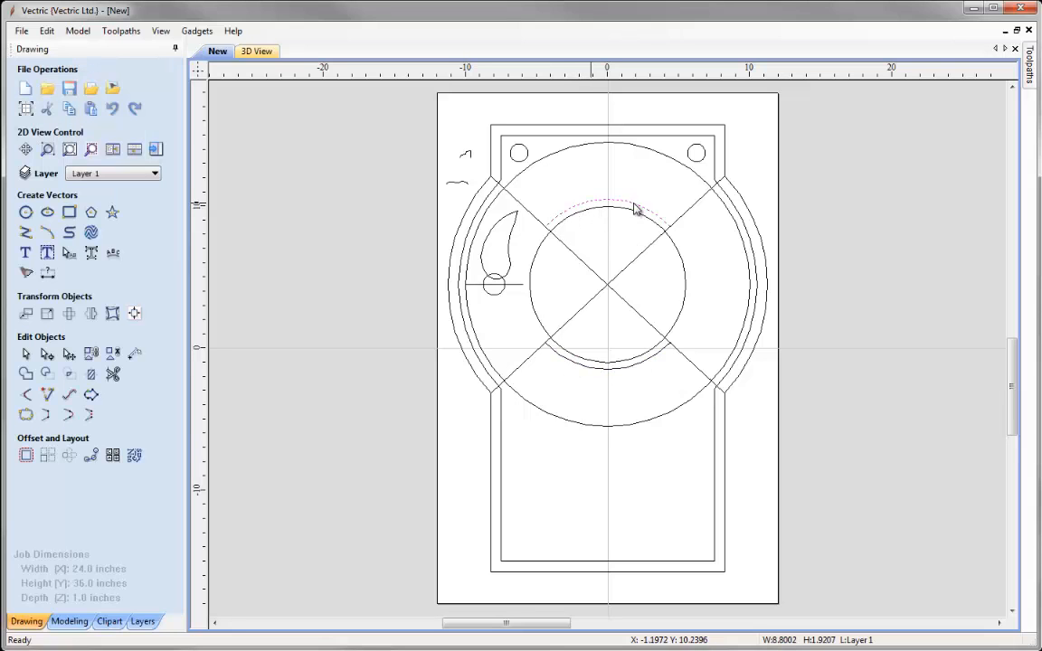
click(548, 209)
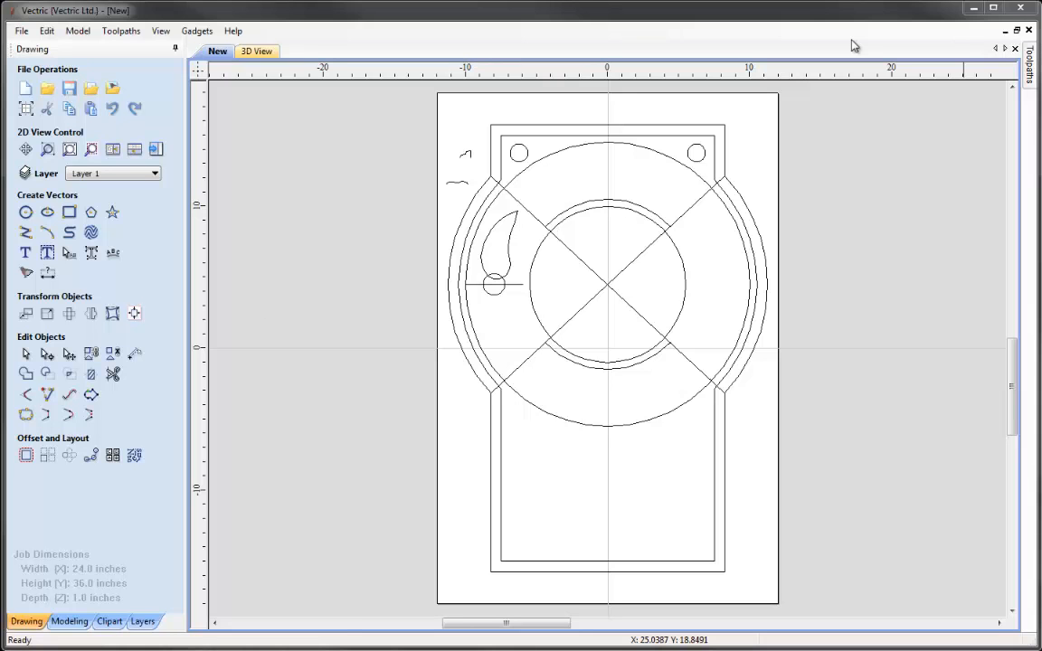
Create centred two-line text FRESH / COFFEE in Impact, 2.5 inches high, anchored at X 0, Y 0, and save the job as New.crv3d
click(25, 253)
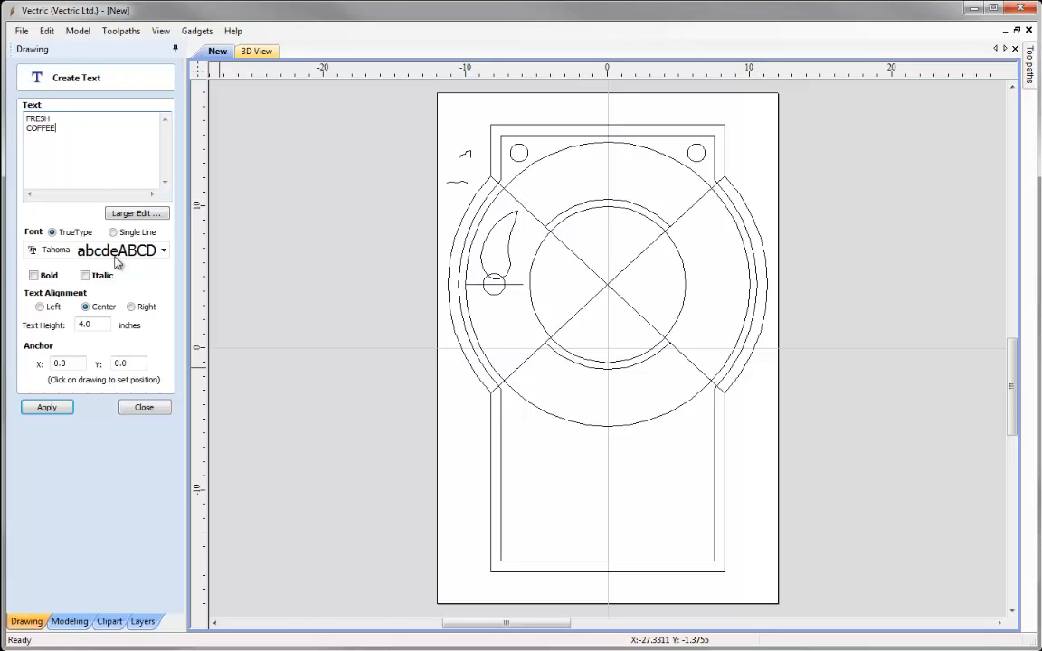
click(162, 253)
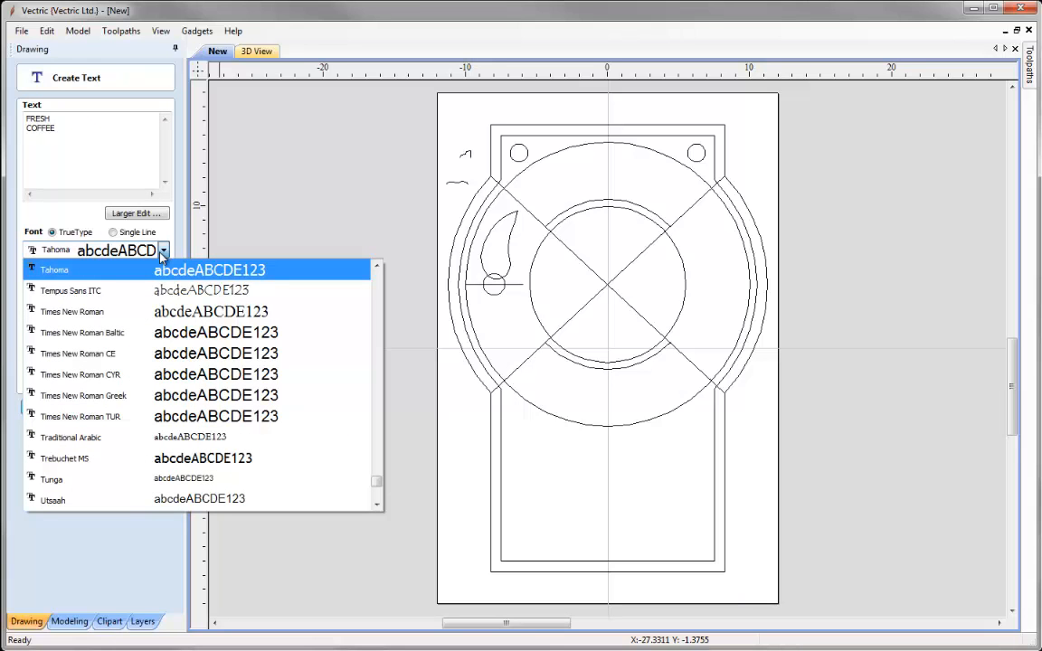
key(i)
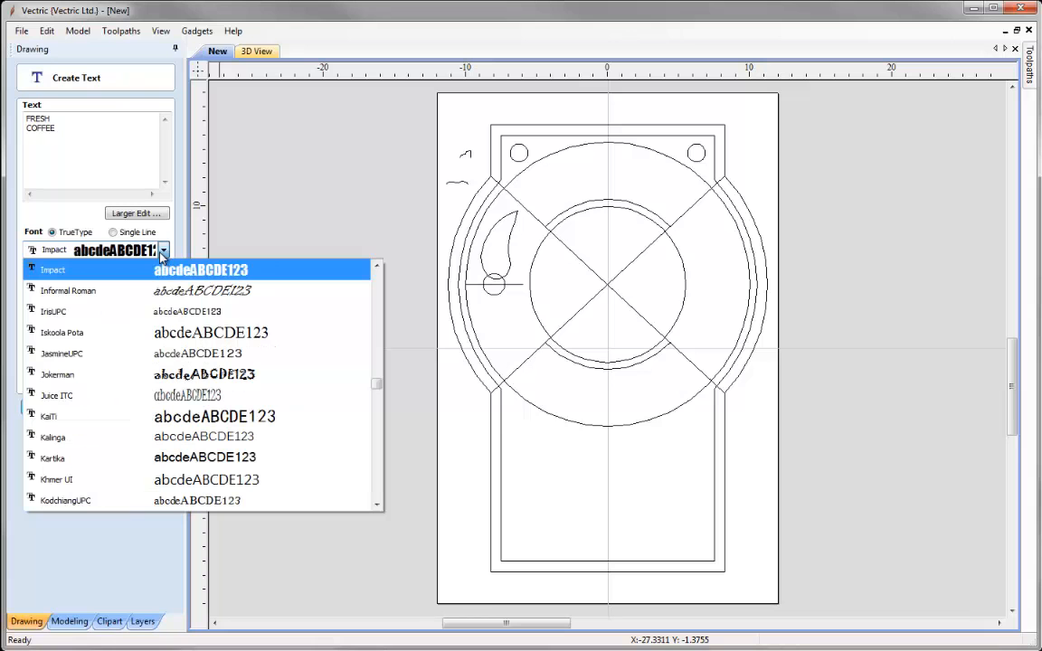
click(84, 271)
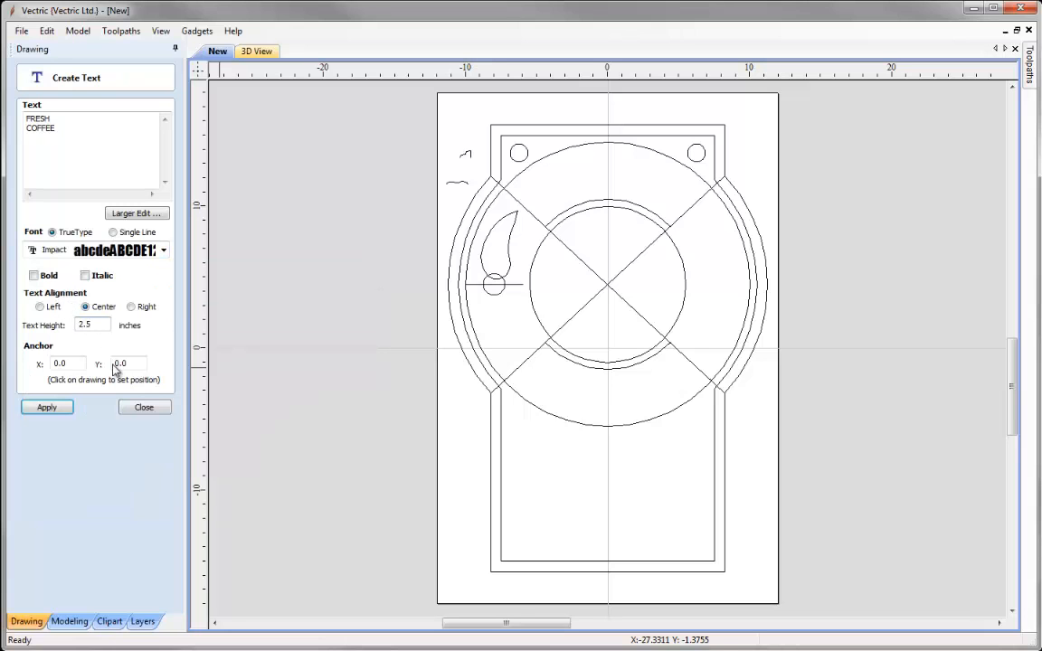
click(50, 408)
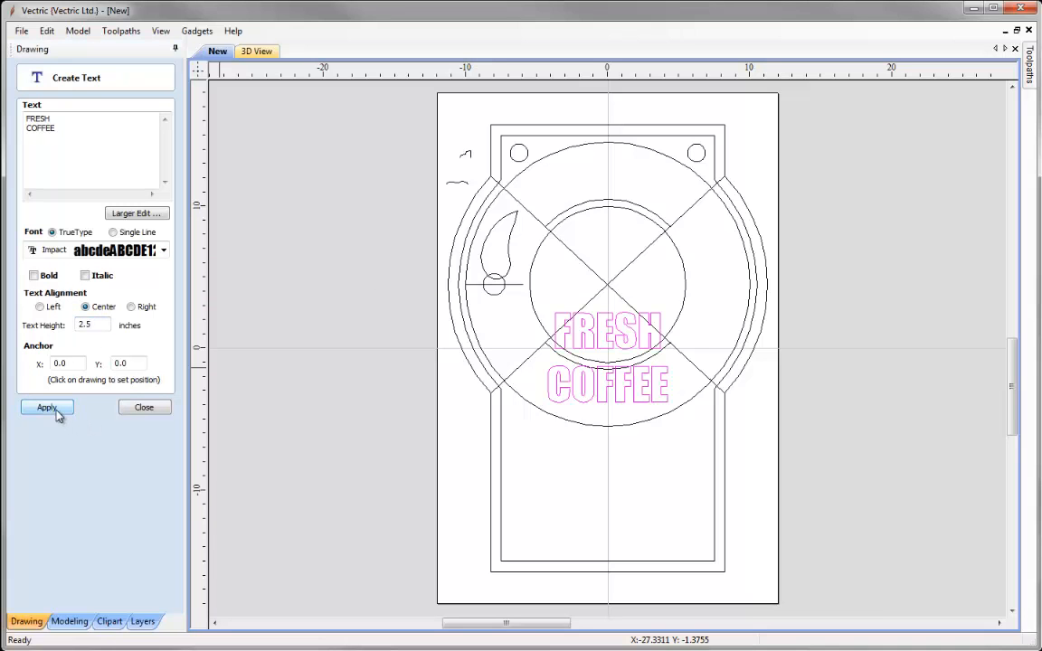
click(140, 410)
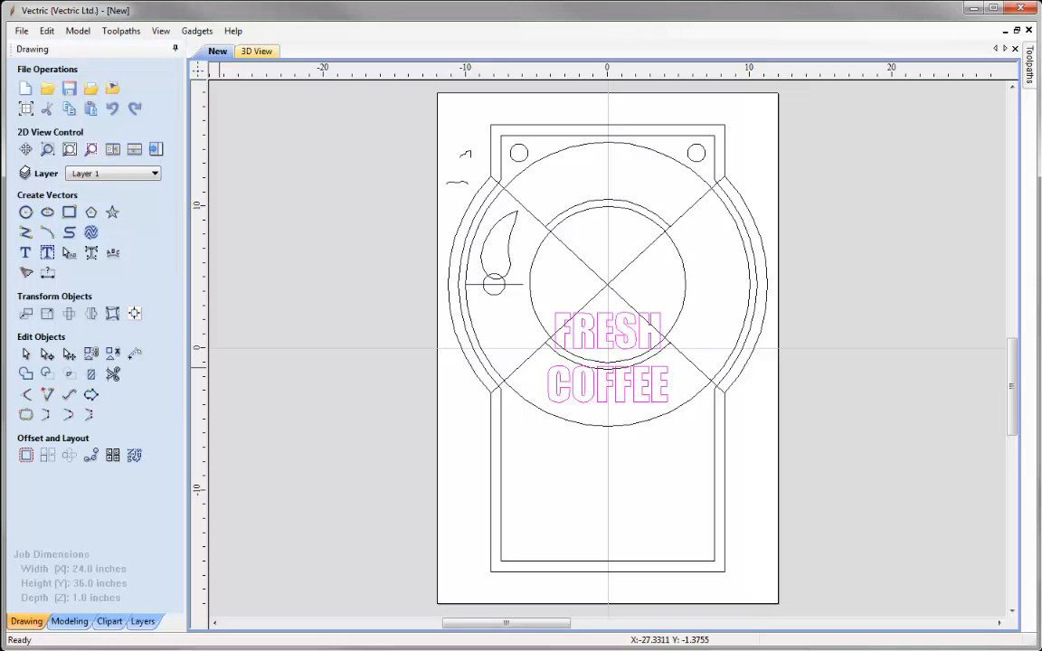
key(ctrl+s)
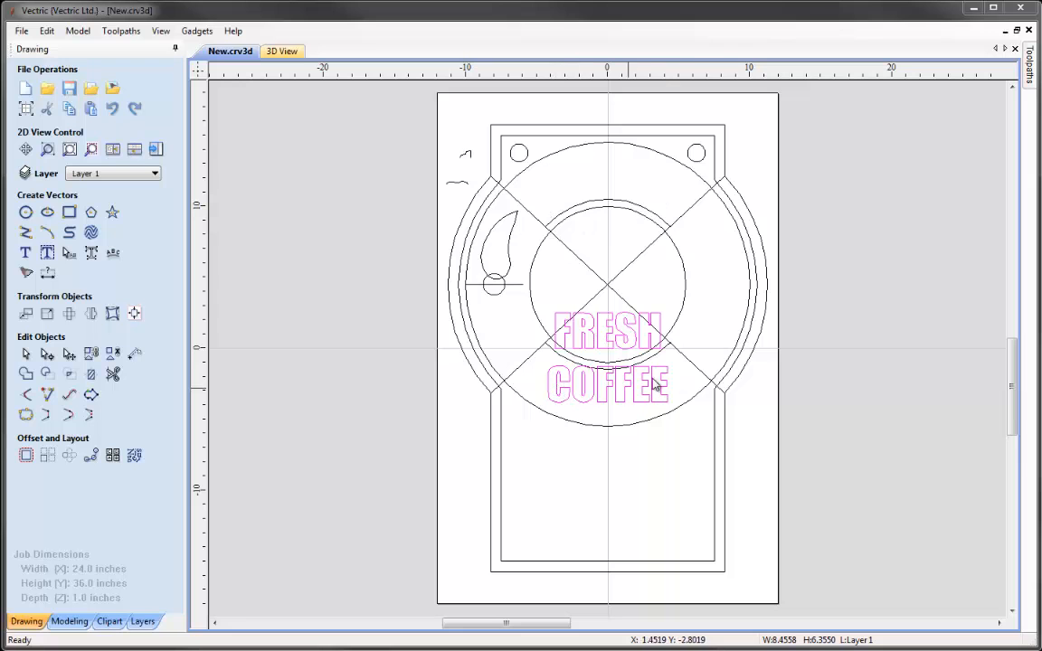
Break the FRESH COFFEE text block into separate lines and select each word to check the split
right_click(592, 336)
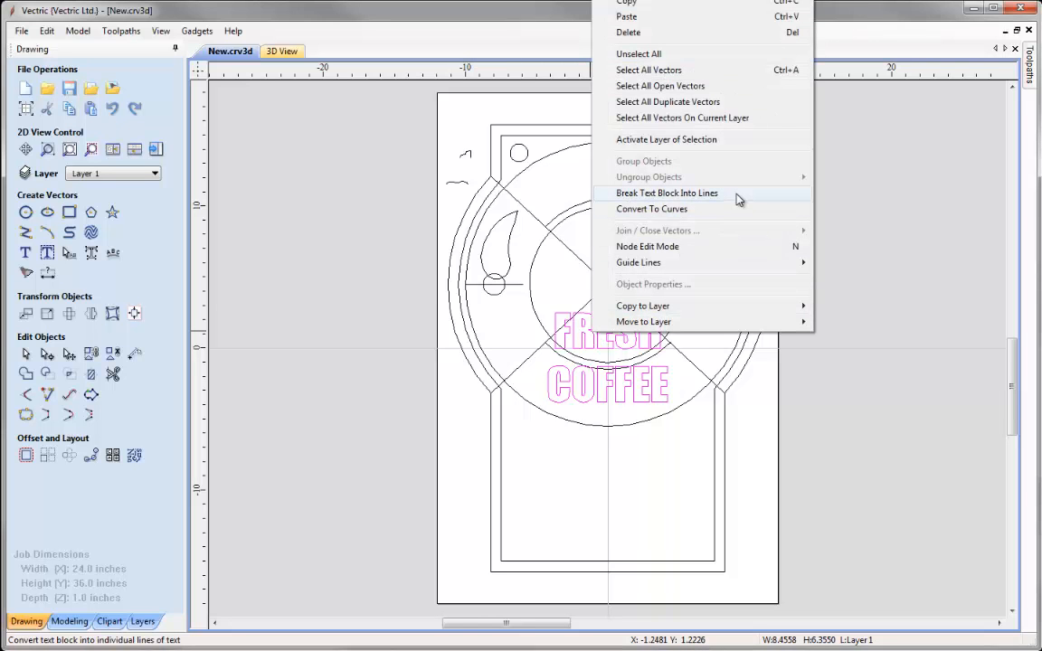
click(737, 194)
click(620, 324)
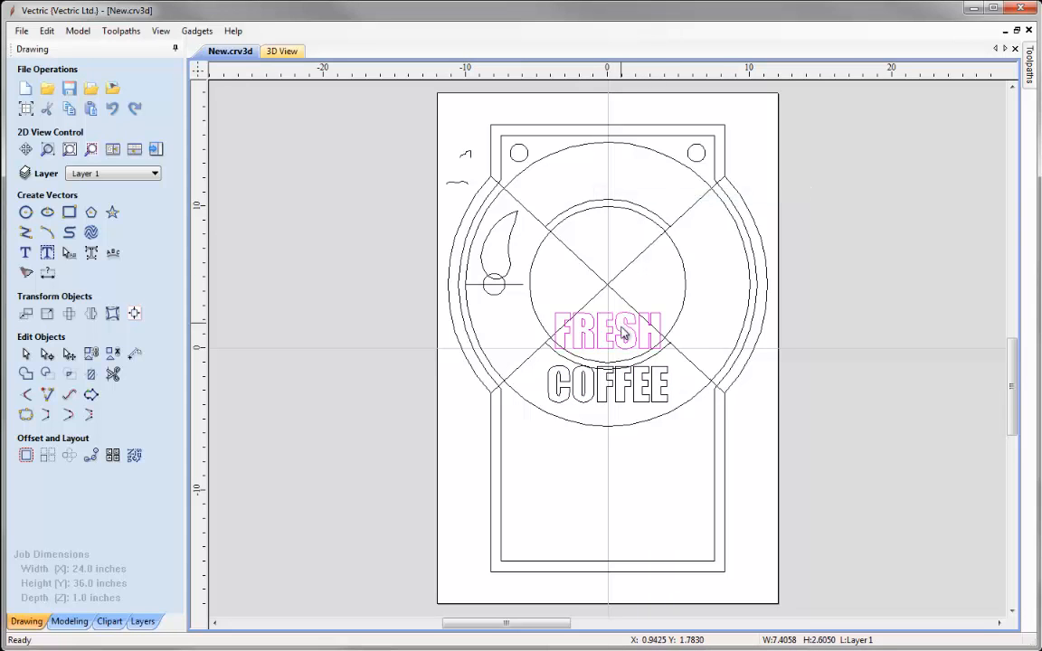
click(630, 387)
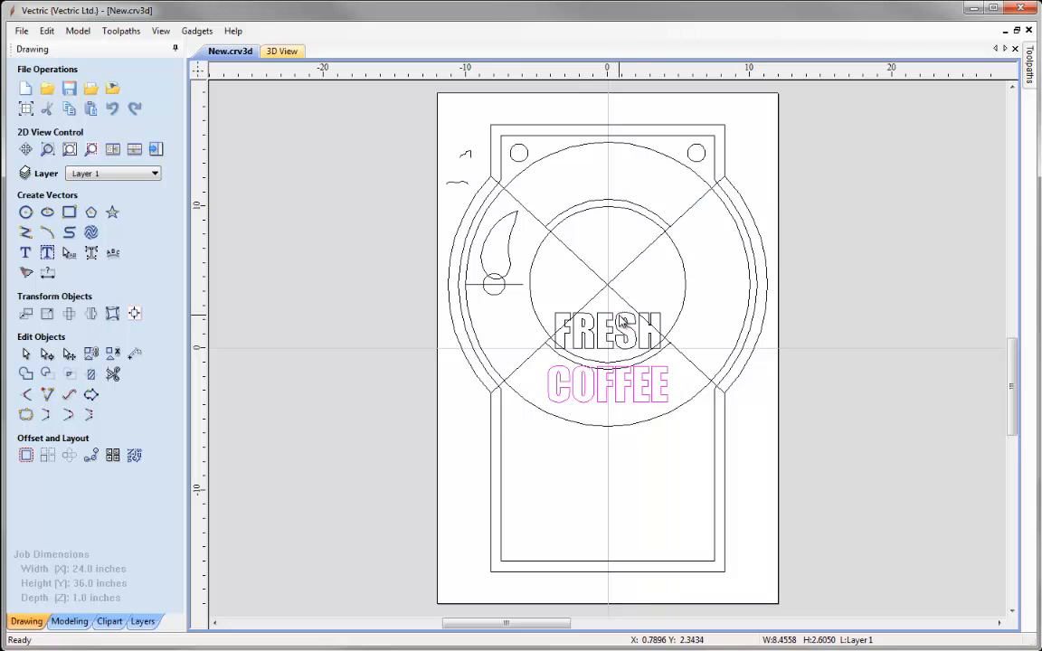
Wrap FRESH onto the upper arc with Text On A Curve, above the curve on its other side, middle-aligned with a 0.75 inch offset
click(622, 321)
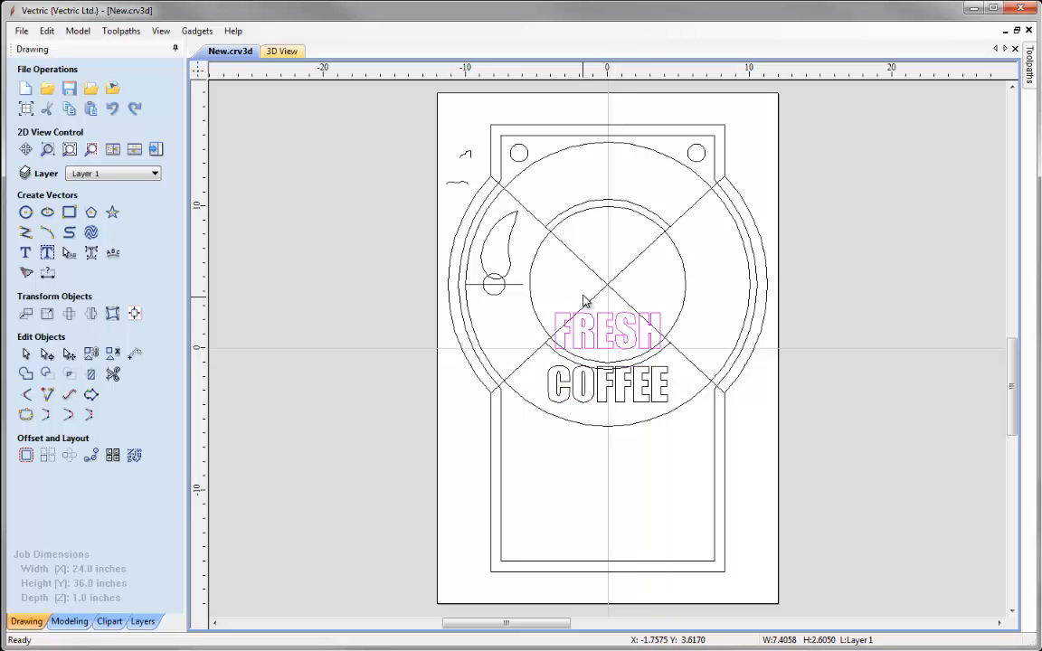
shift+click(581, 206)
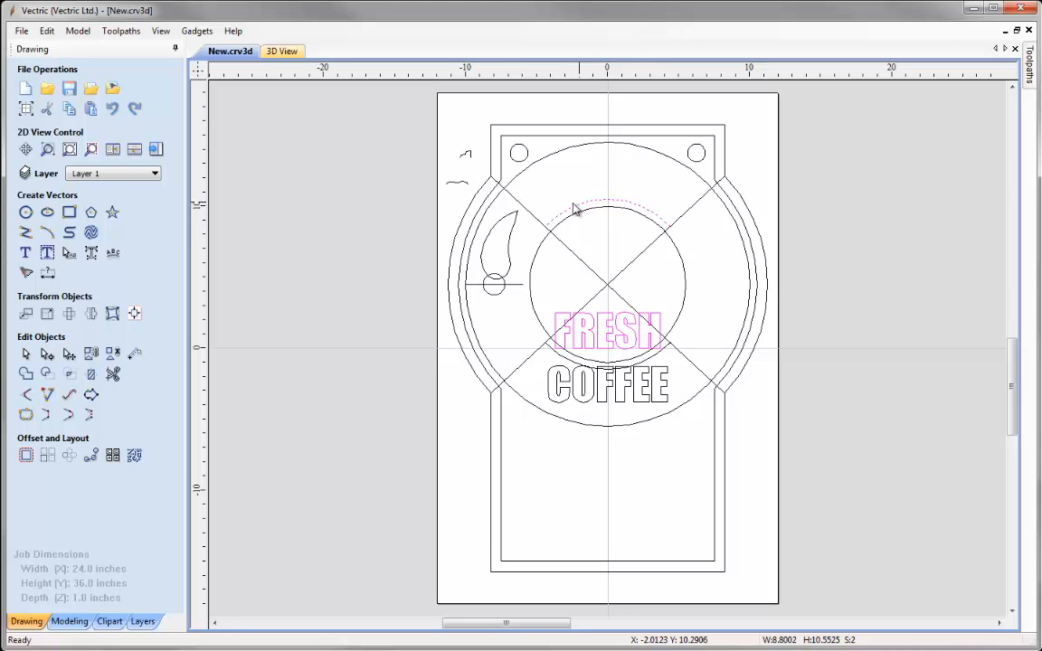
click(111, 254)
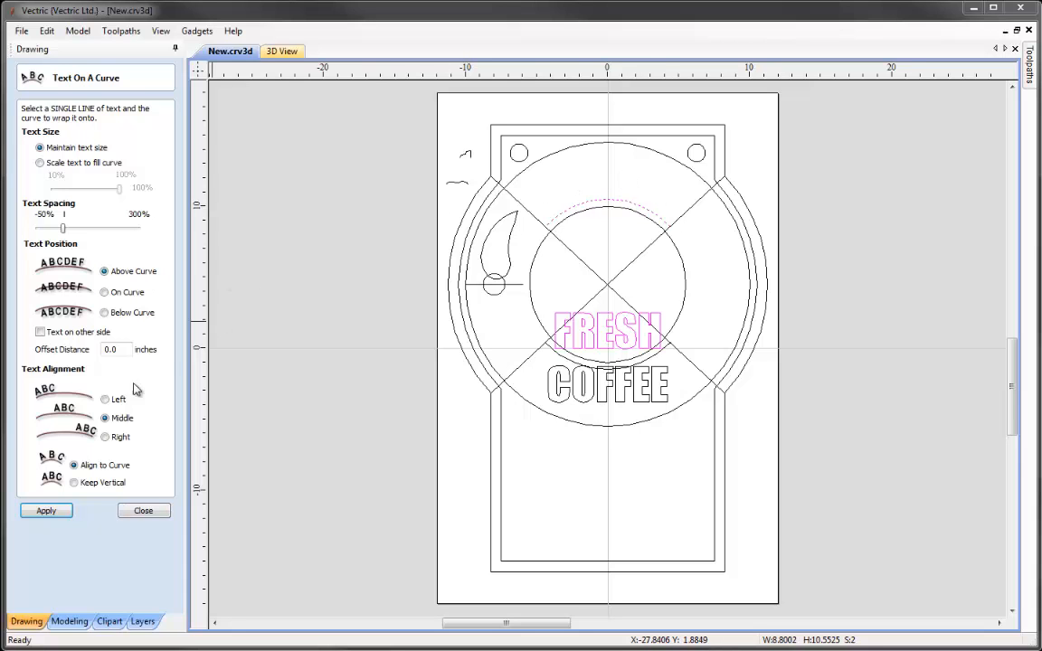
click(51, 512)
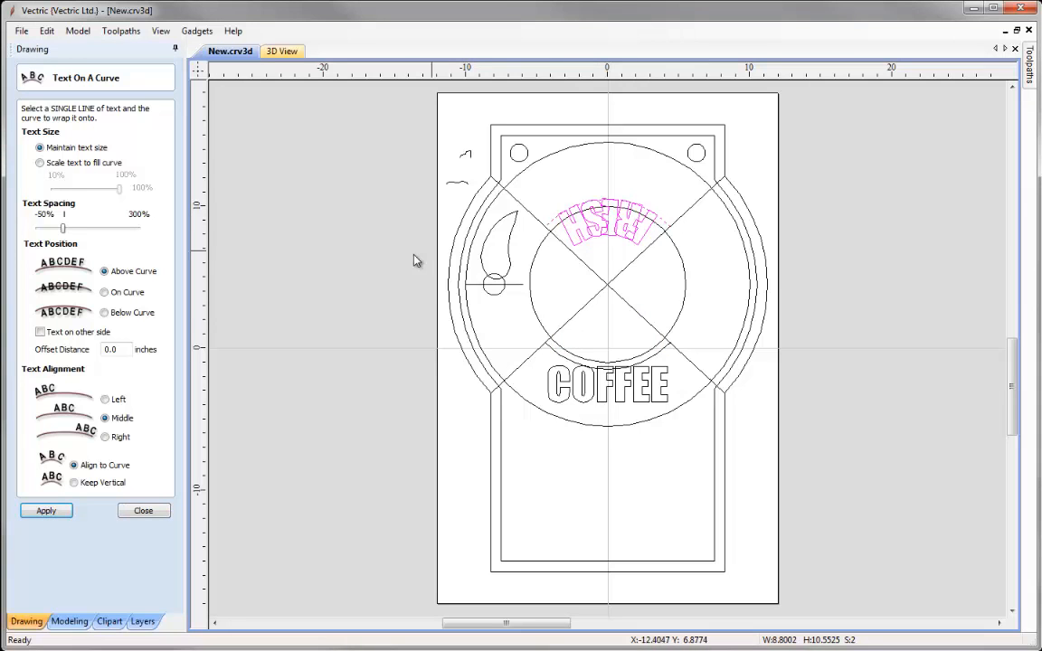
click(40, 331)
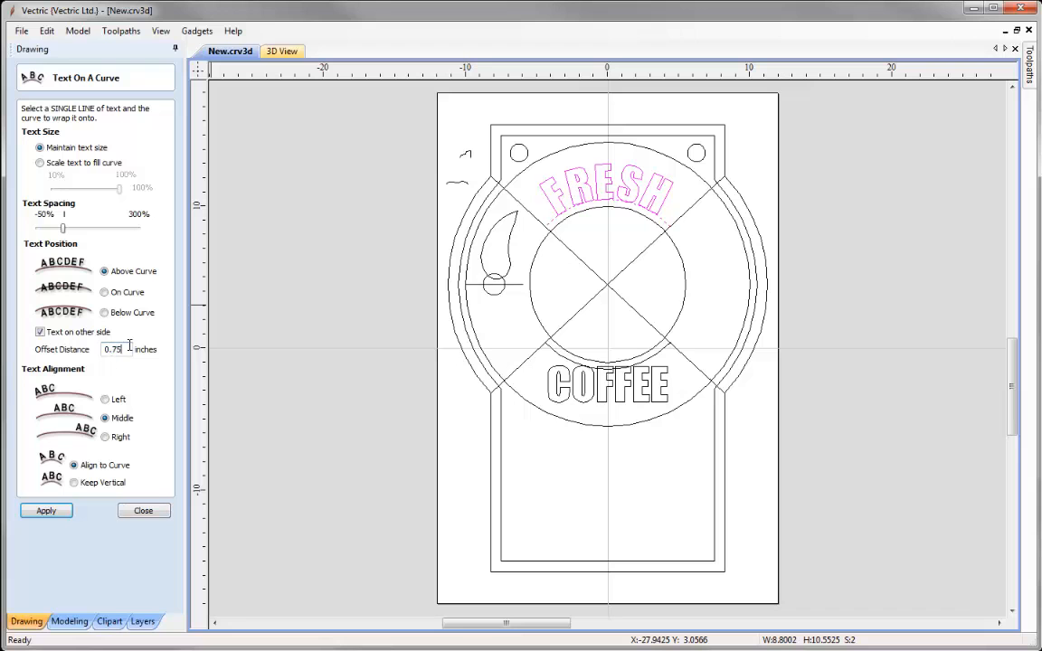
key(Return)
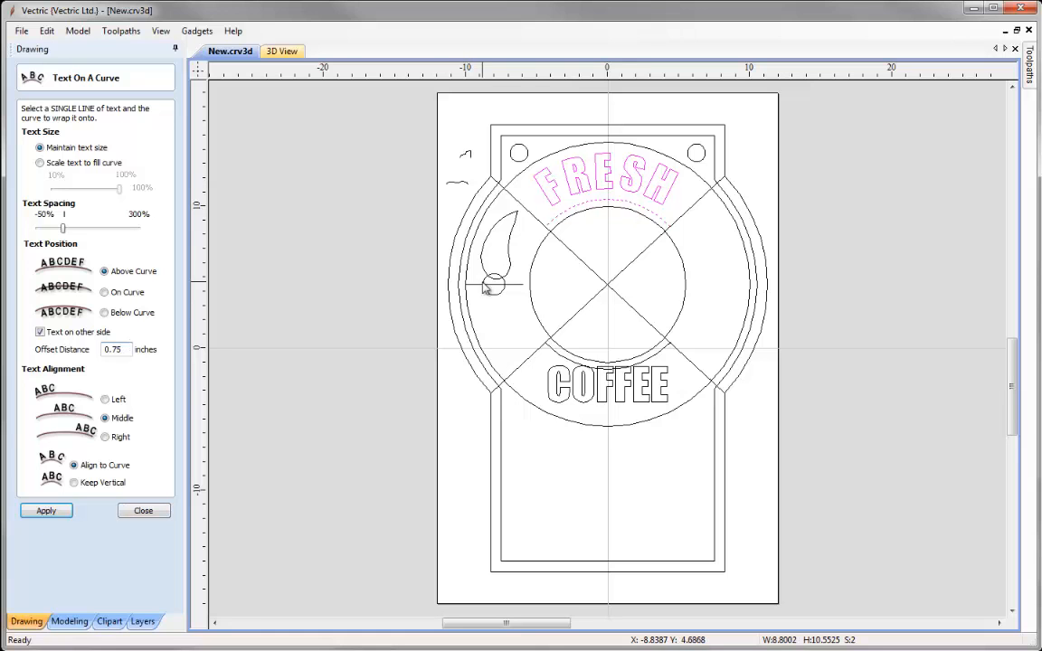
Wrap COFFEE onto the lower arc with Text On A Curve, below the curve and not on its other side, middle-aligned with a 0.75 inch offset
click(562, 375)
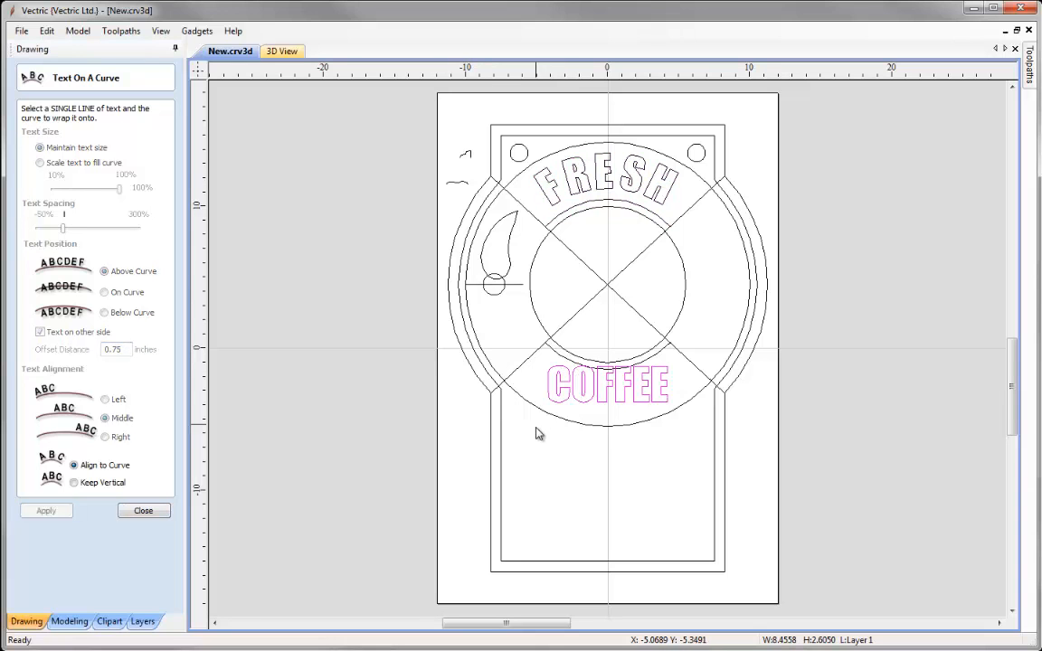
shift+click(554, 348)
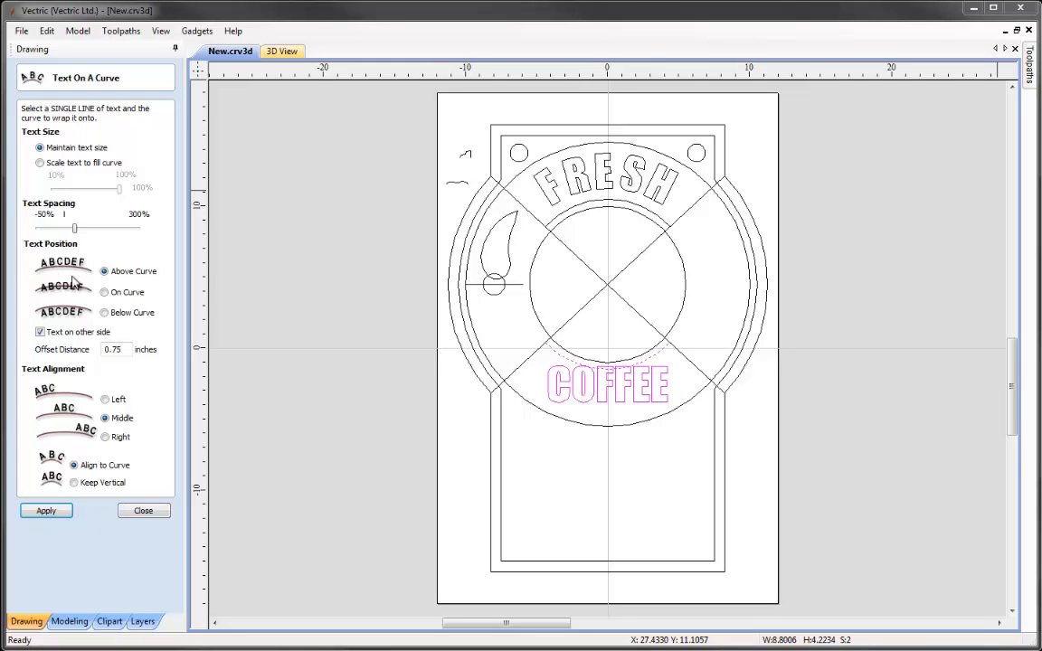
click(107, 312)
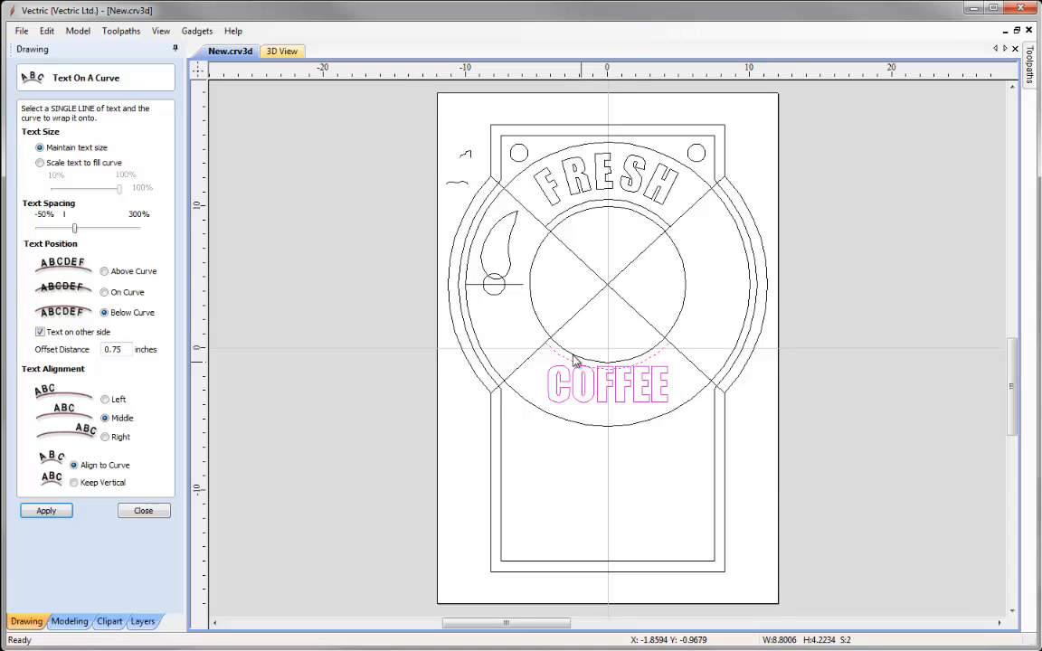
click(46, 512)
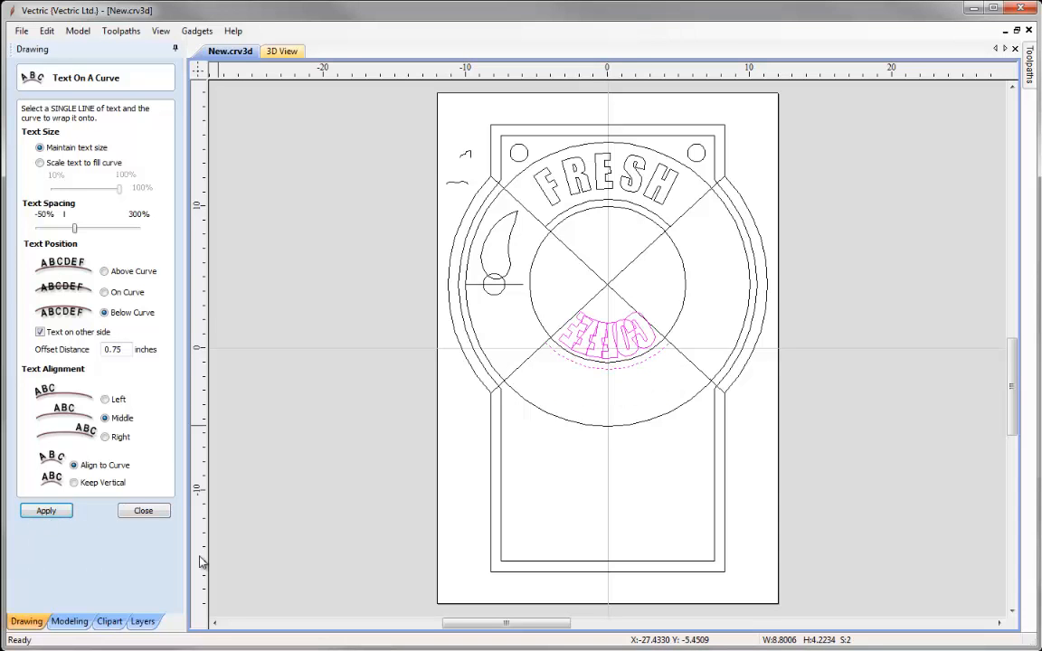
click(40, 332)
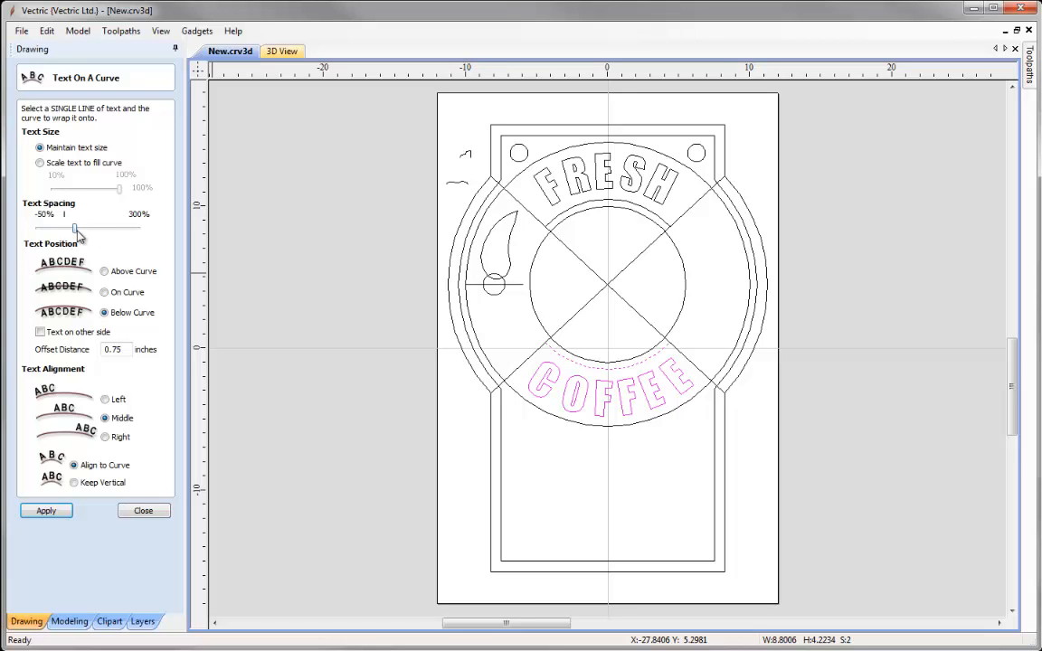
mouse_move(80, 237)
mouse_down()
mouse_move(56, 233)
mouse_move(71, 231)
mouse_up()
click(143, 511)
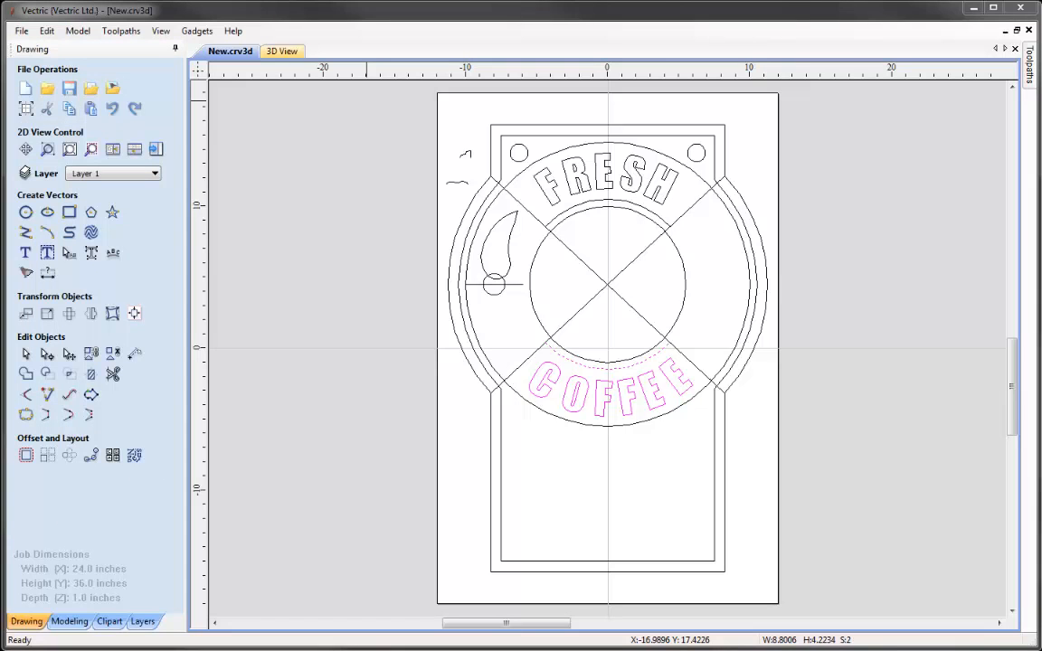
click(425, 384)
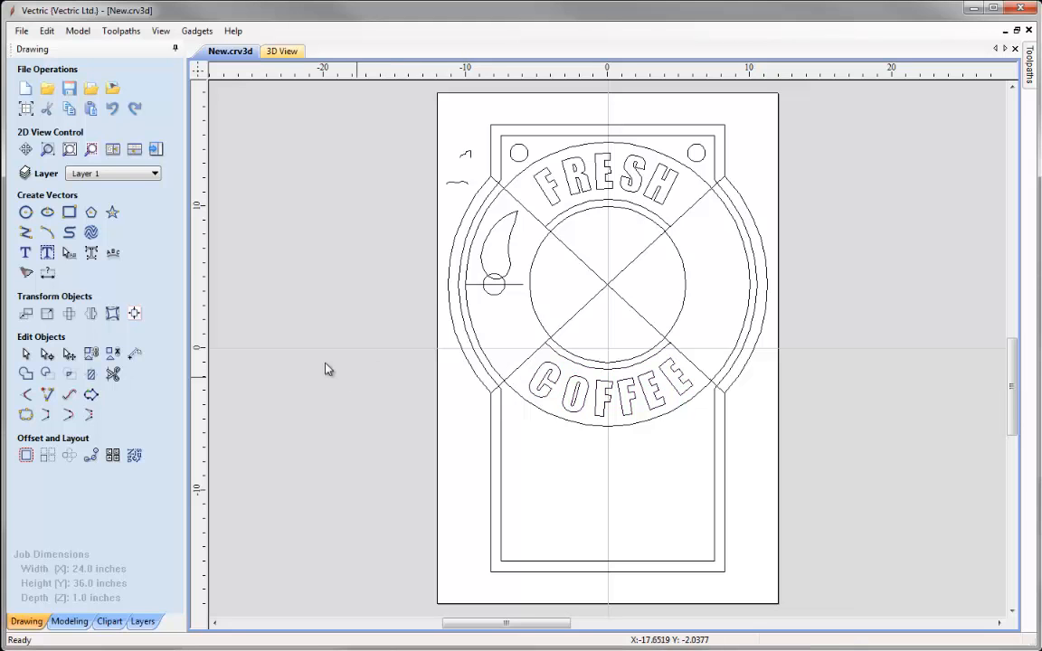
Tighten the kerning between the C and O of the curved COFFEE text with interactive letter spacing
click(71, 260)
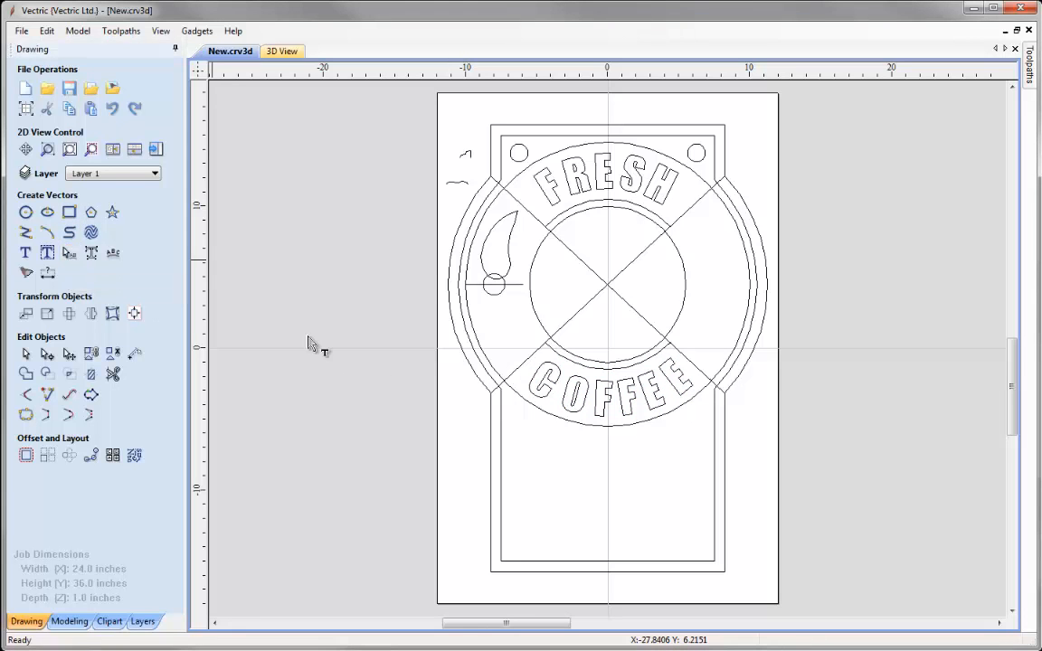
click(558, 387)
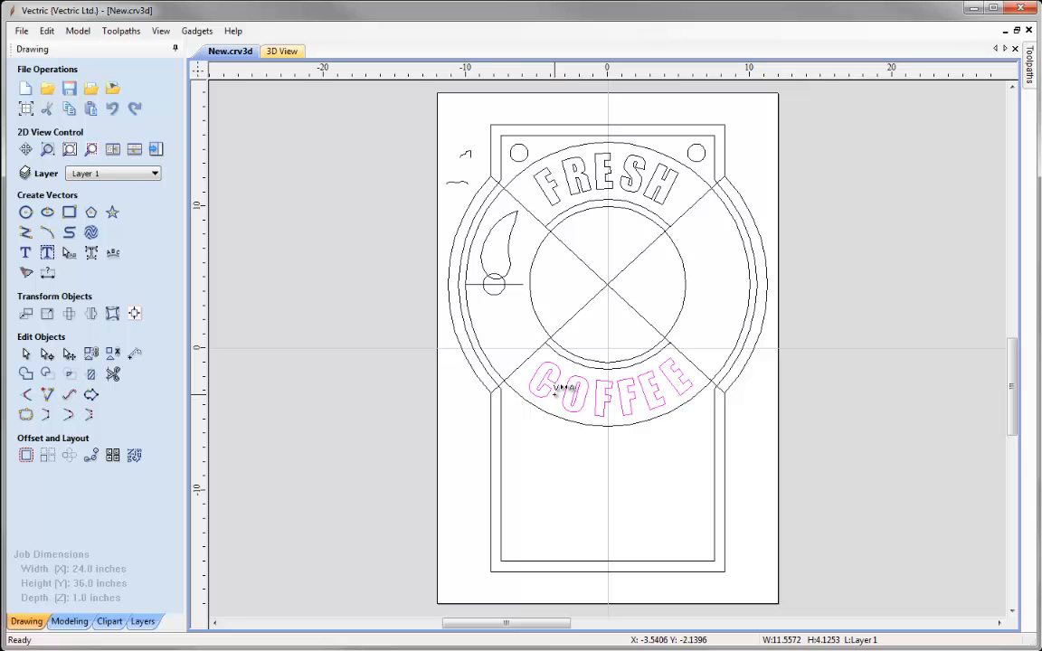
click(554, 394)
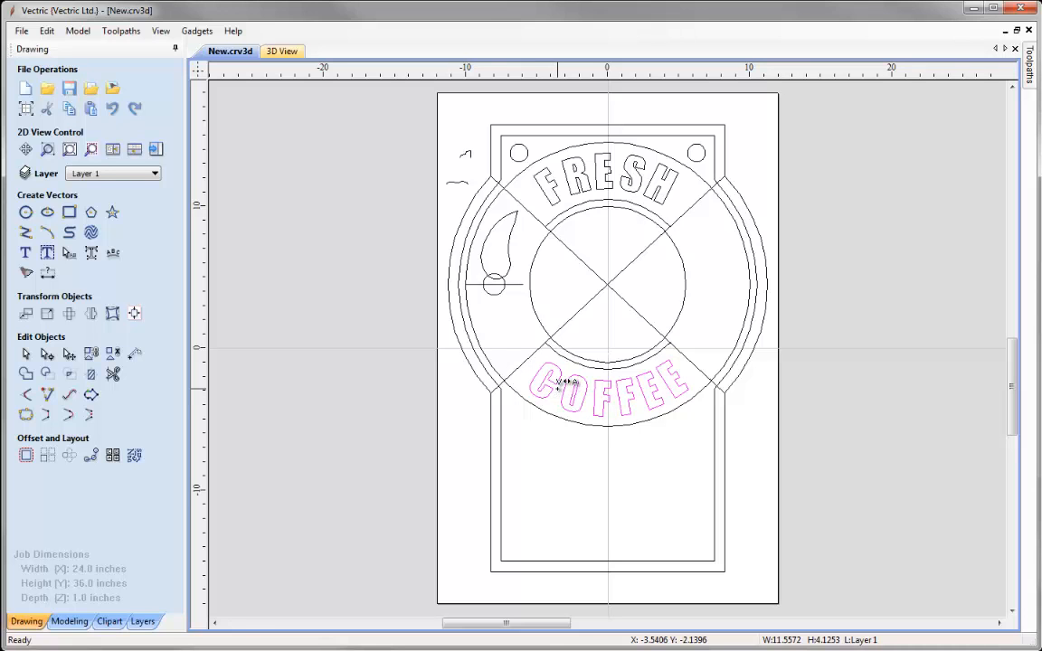
shift+click(558, 389)
shift+click(558, 389)
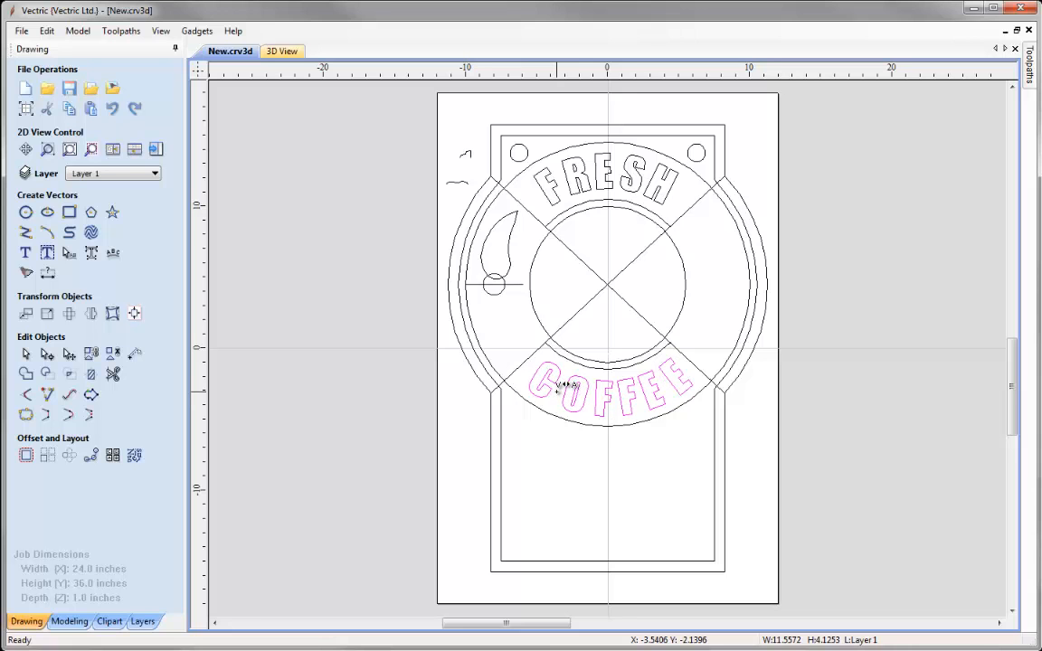
click(557, 388)
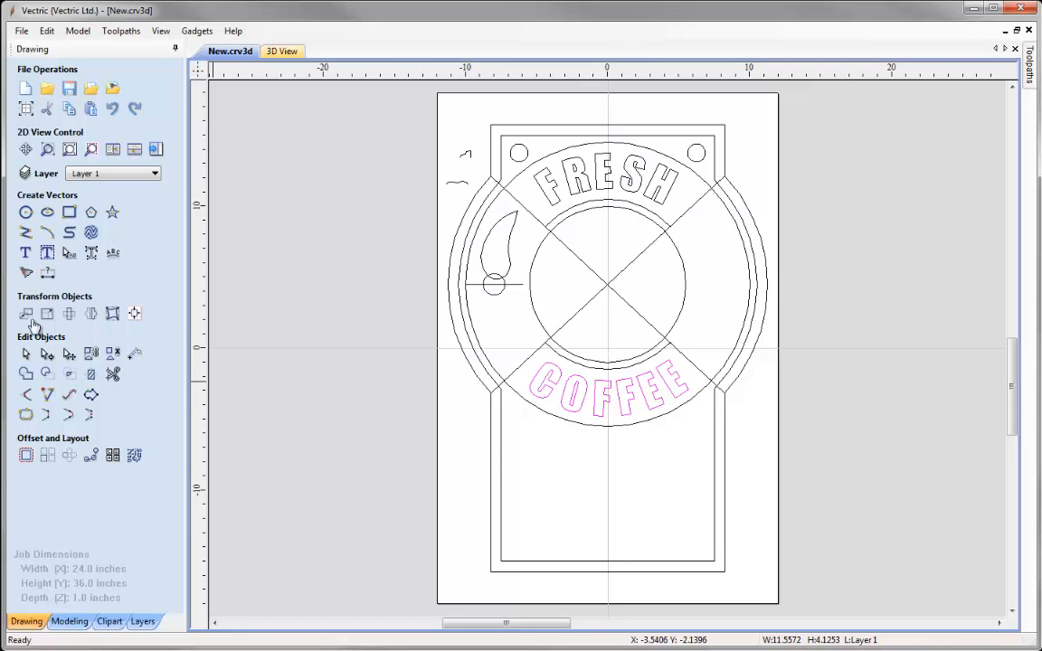
click(27, 356)
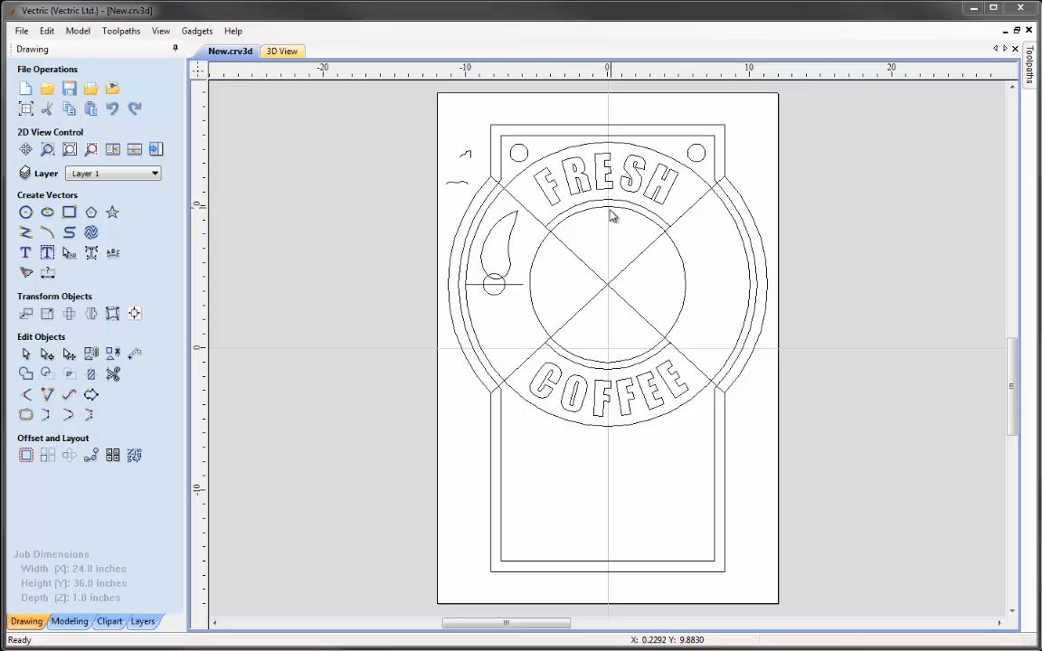
Delete the diagonal construction lines and the upper and lower arcs used as text guides
click(534, 220)
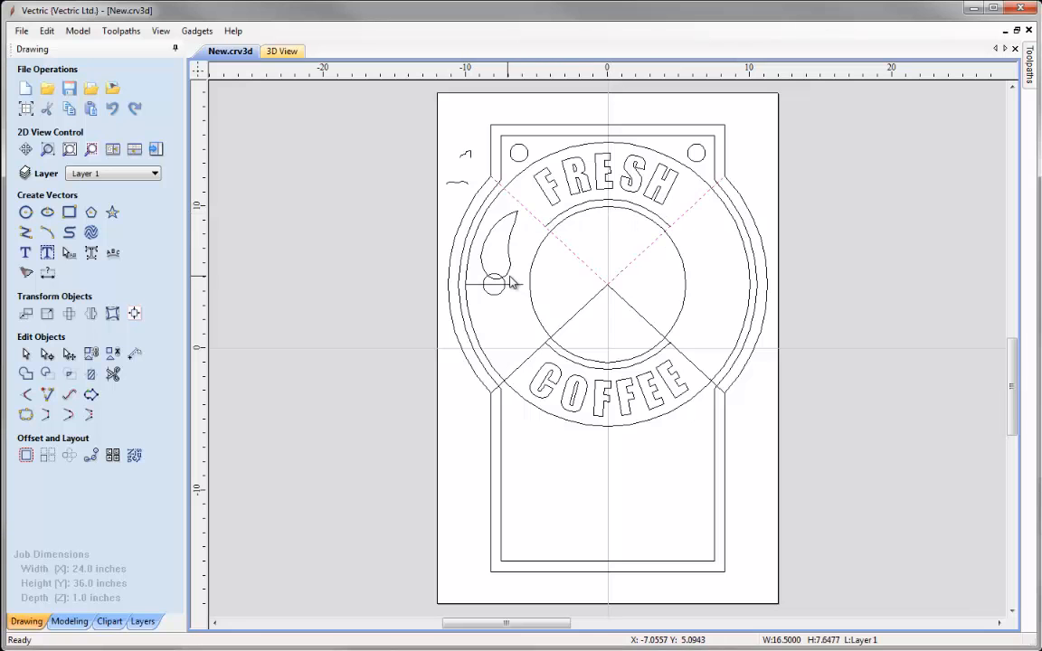
shift+click(594, 209)
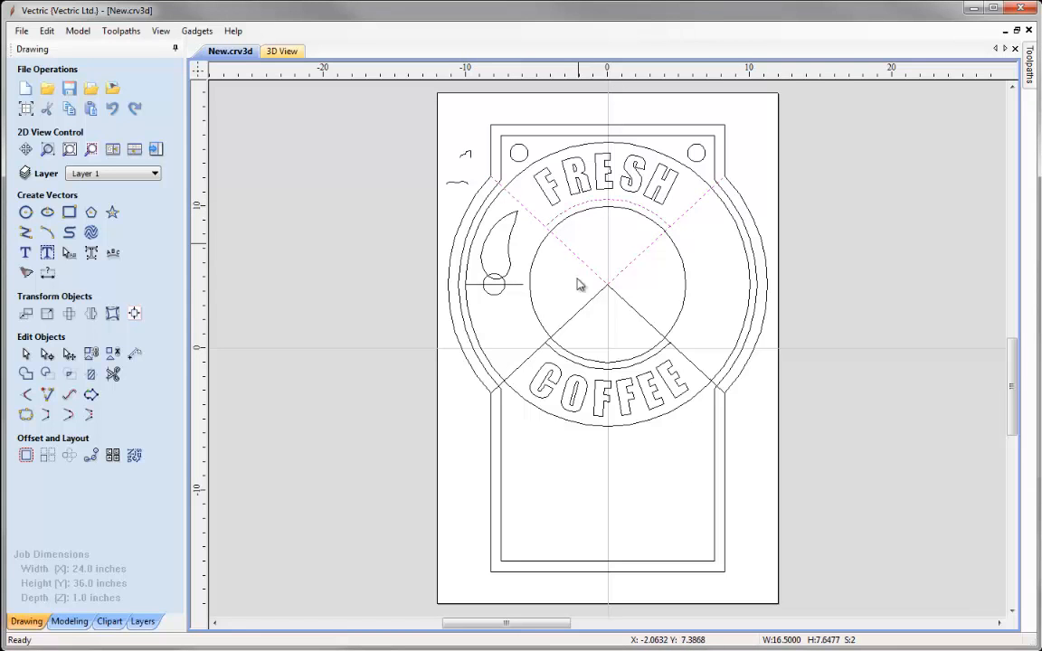
shift+click(569, 318)
shift+click(553, 354)
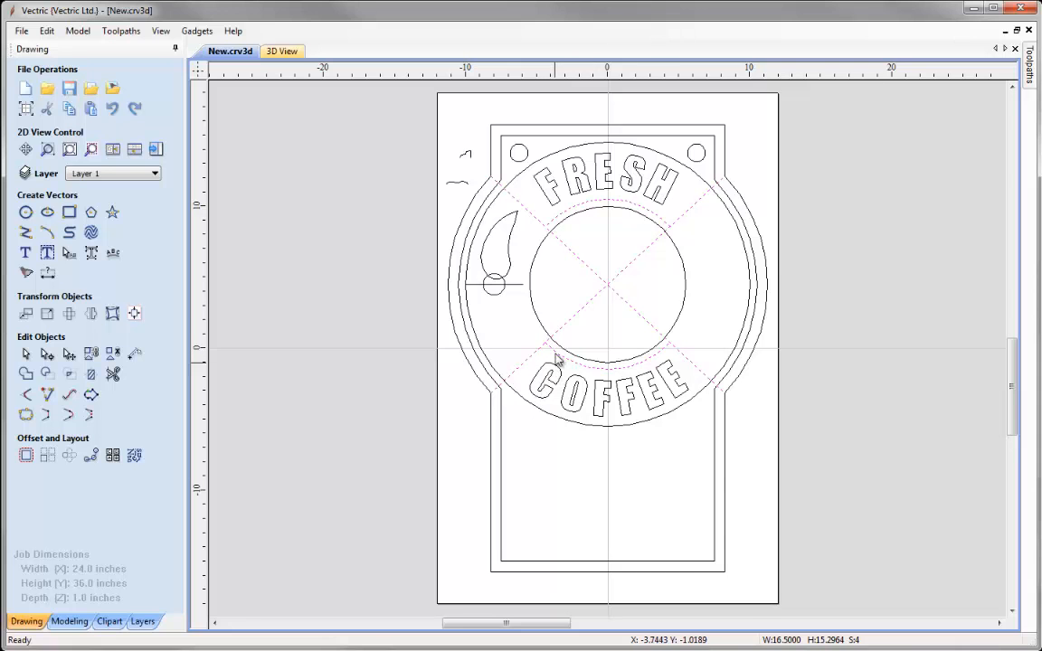
right_click(609, 288)
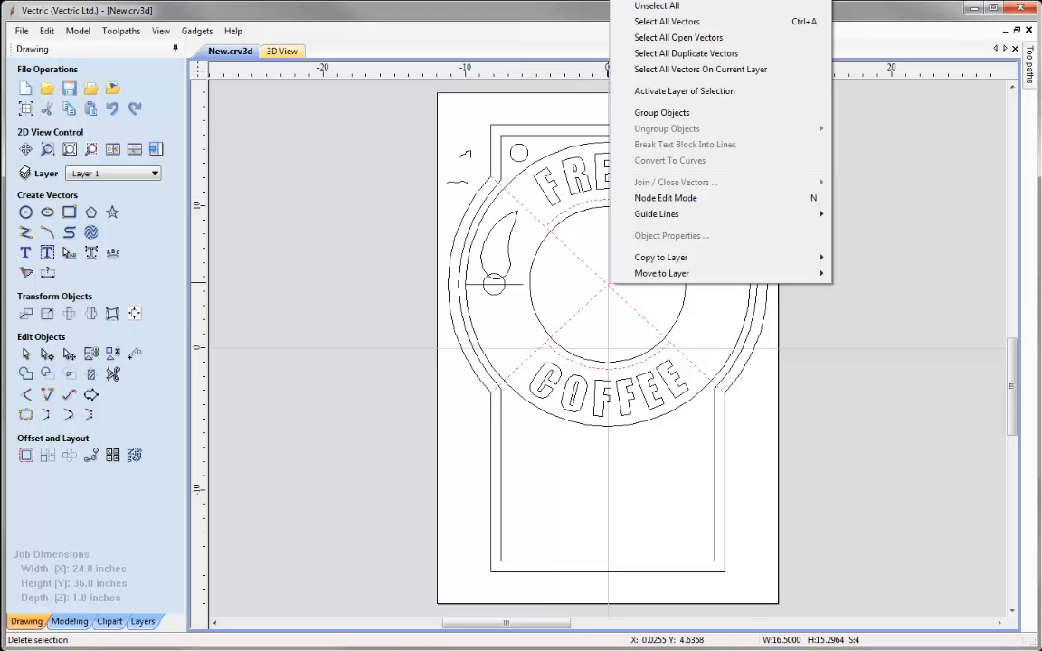
click(649, 0)
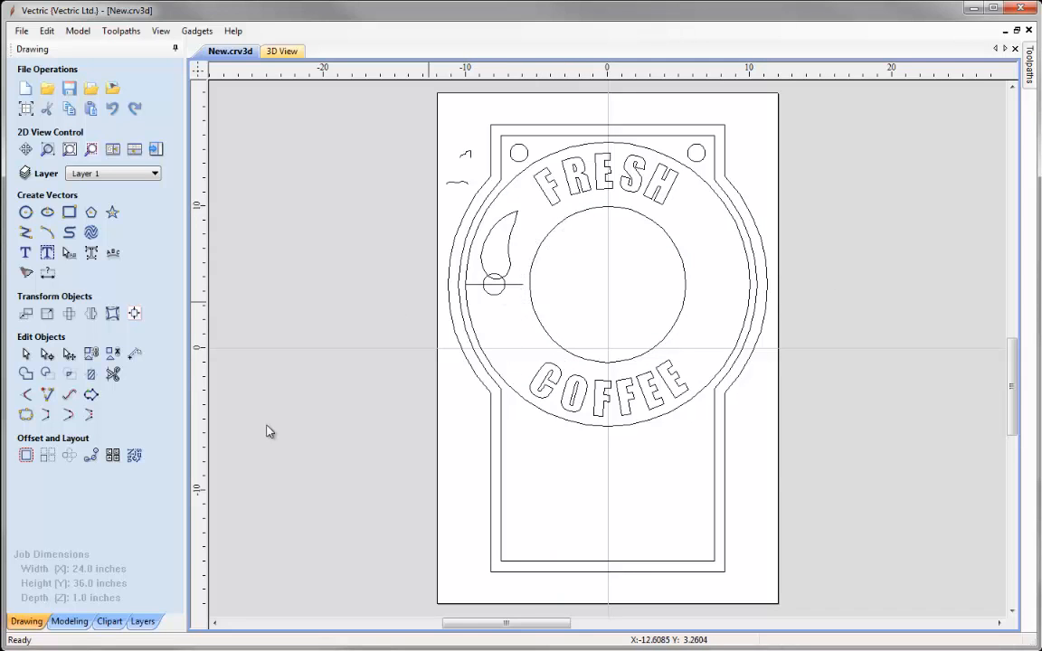
Delete the Safe layer, moving its data to Layer 1
click(142, 622)
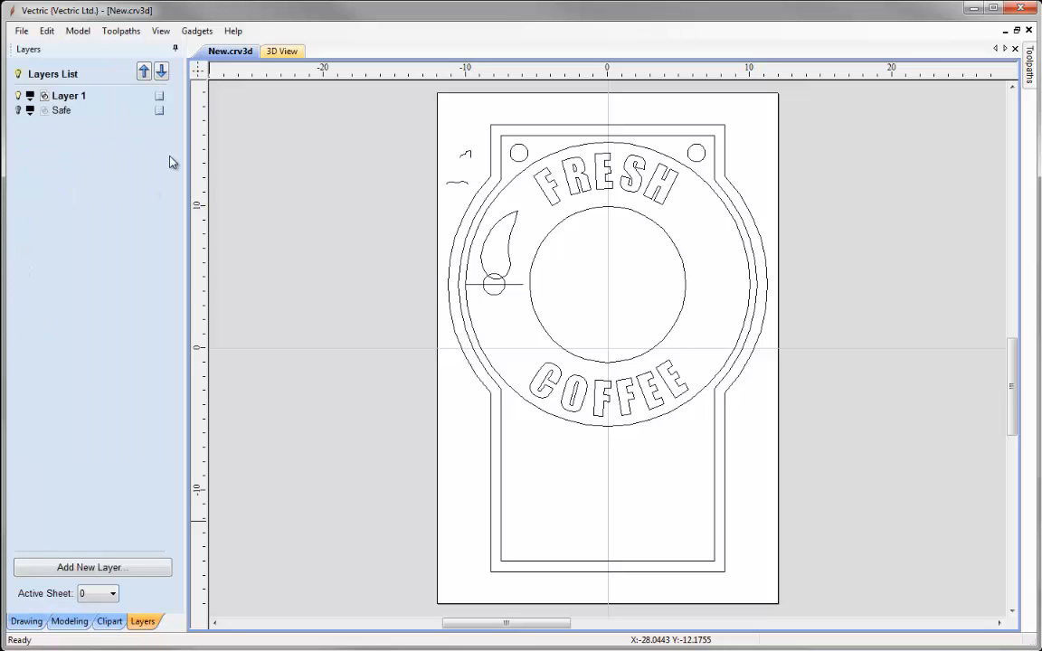
right_click(161, 116)
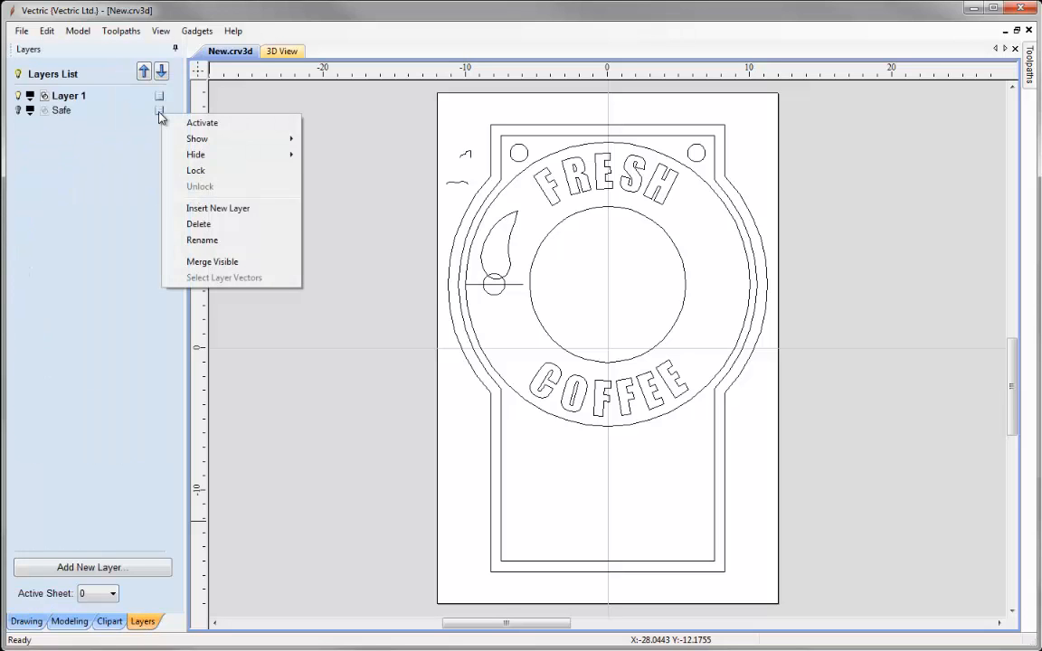
click(208, 226)
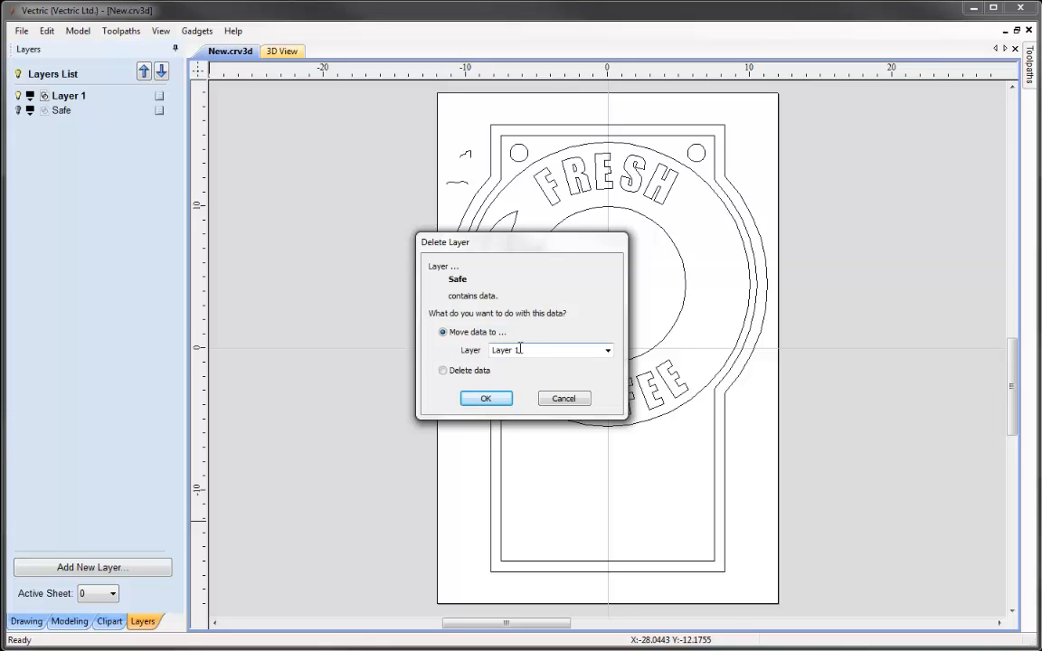
click(488, 400)
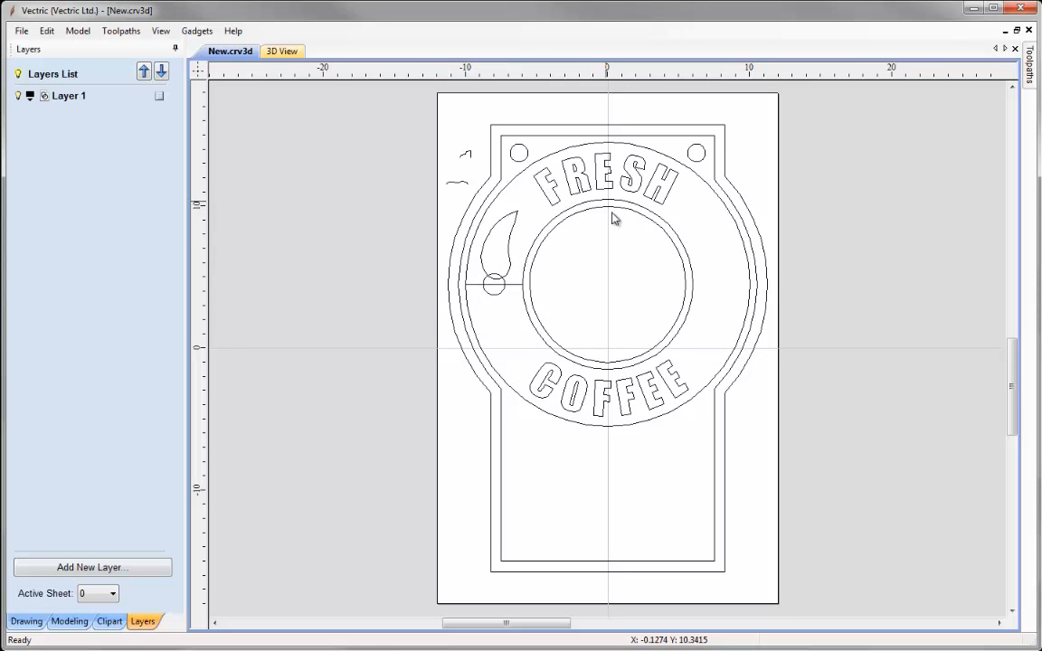
Create centred two-line text MAGIC / BEANS in bold Cambria, 4.0 inches high, anchored at X 0, Y 0
click(30, 620)
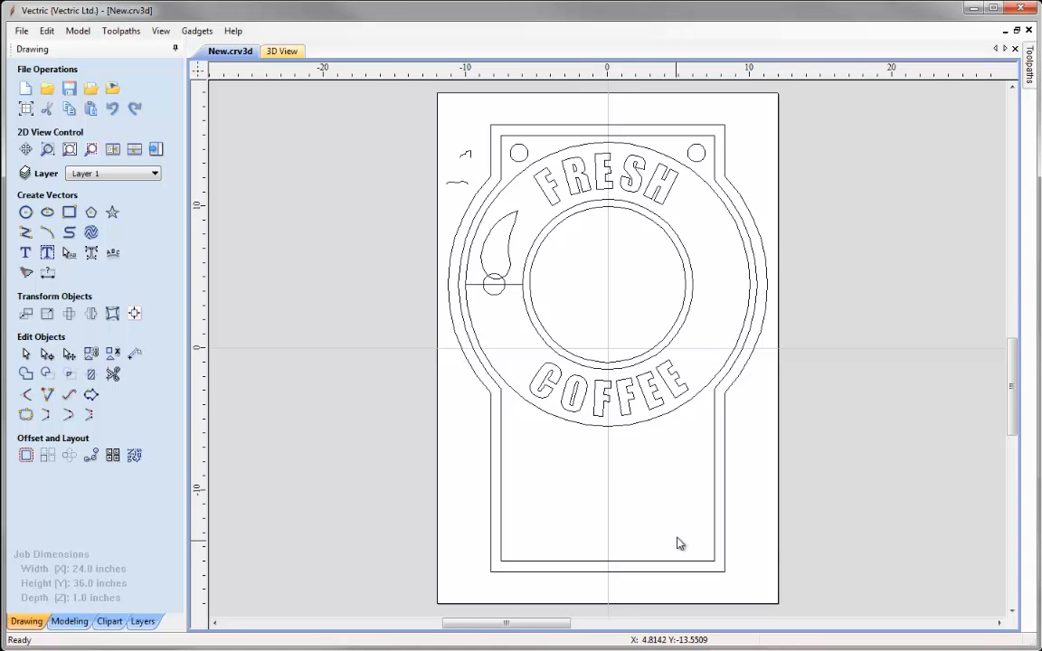
click(25, 254)
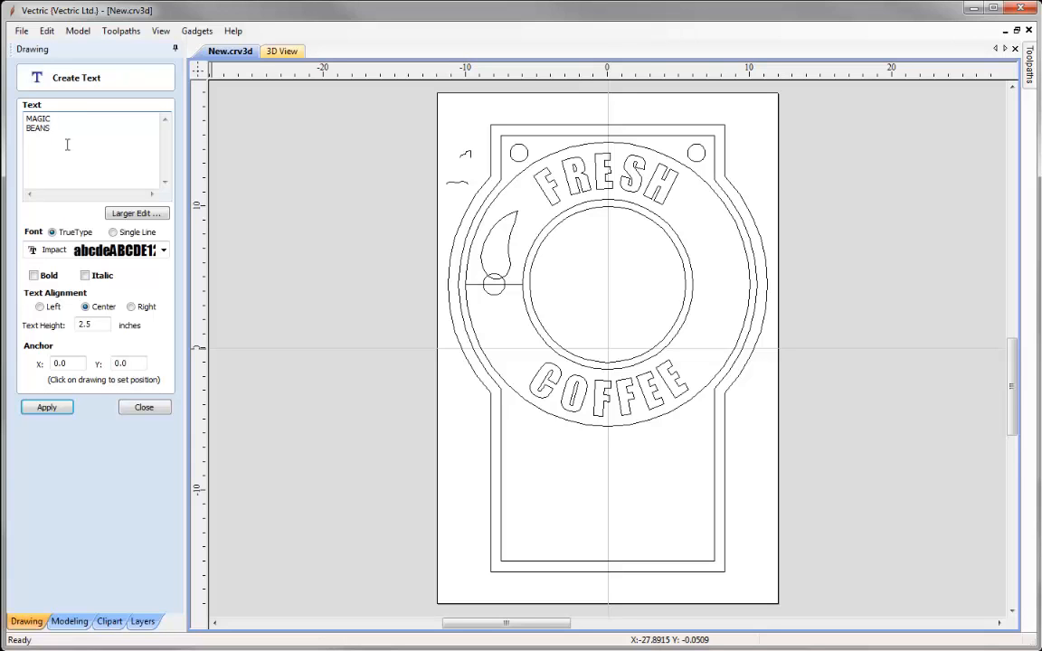
click(164, 250)
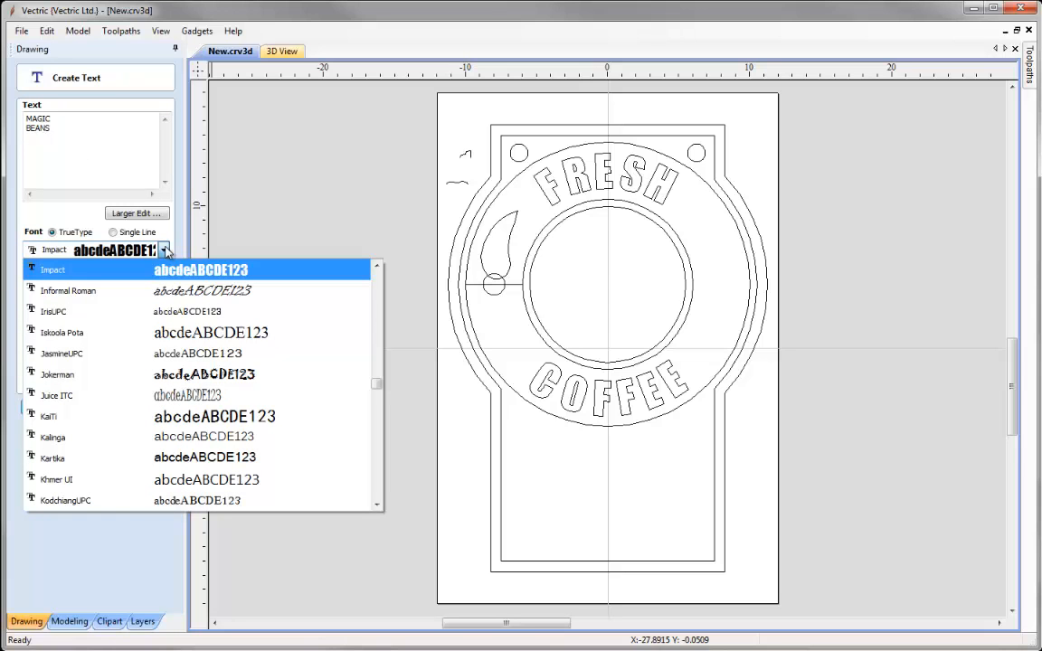
key(c)
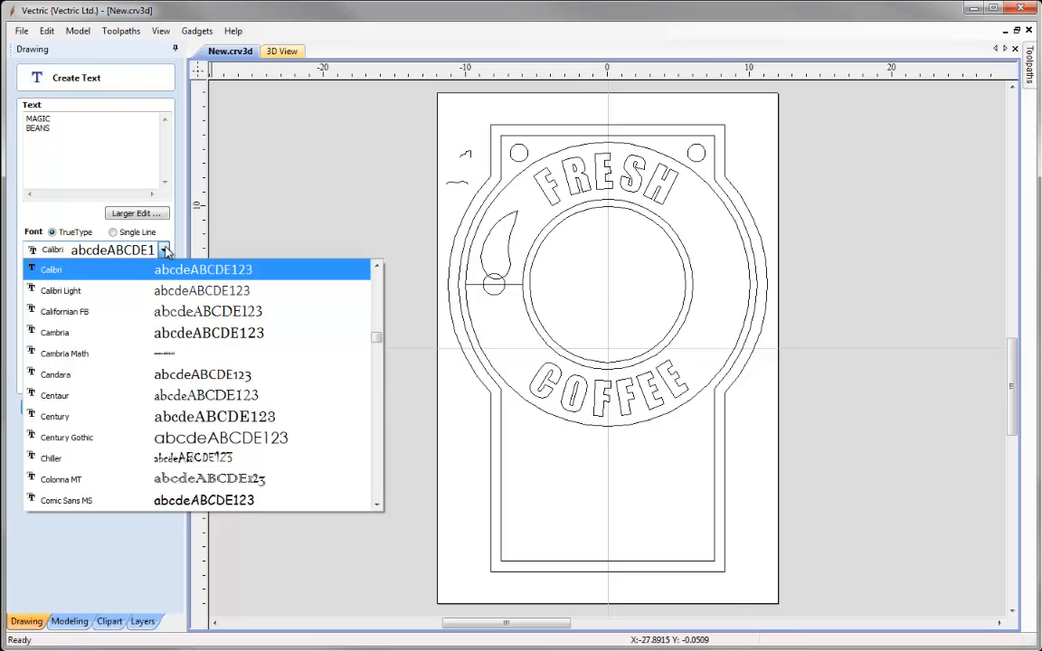
click(99, 341)
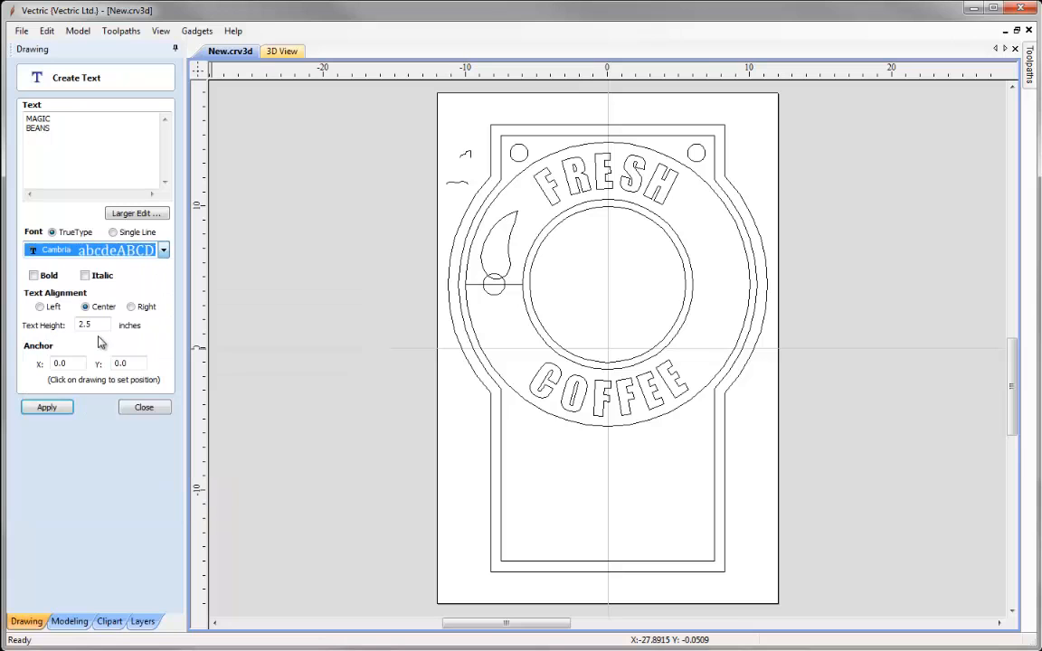
click(34, 276)
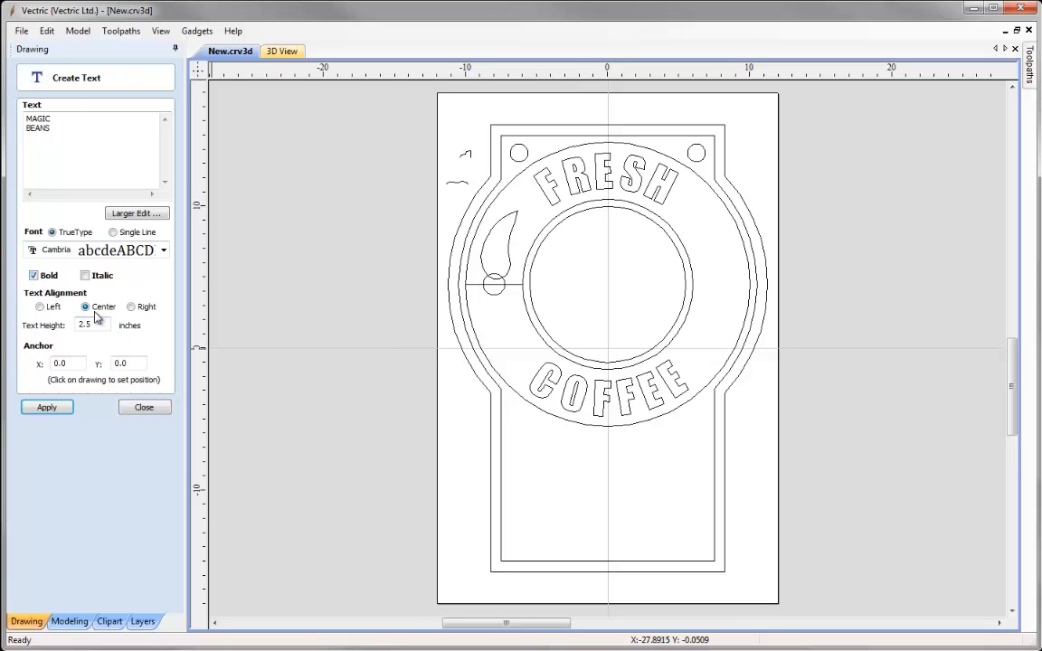
double_click(86, 323)
click(61, 413)
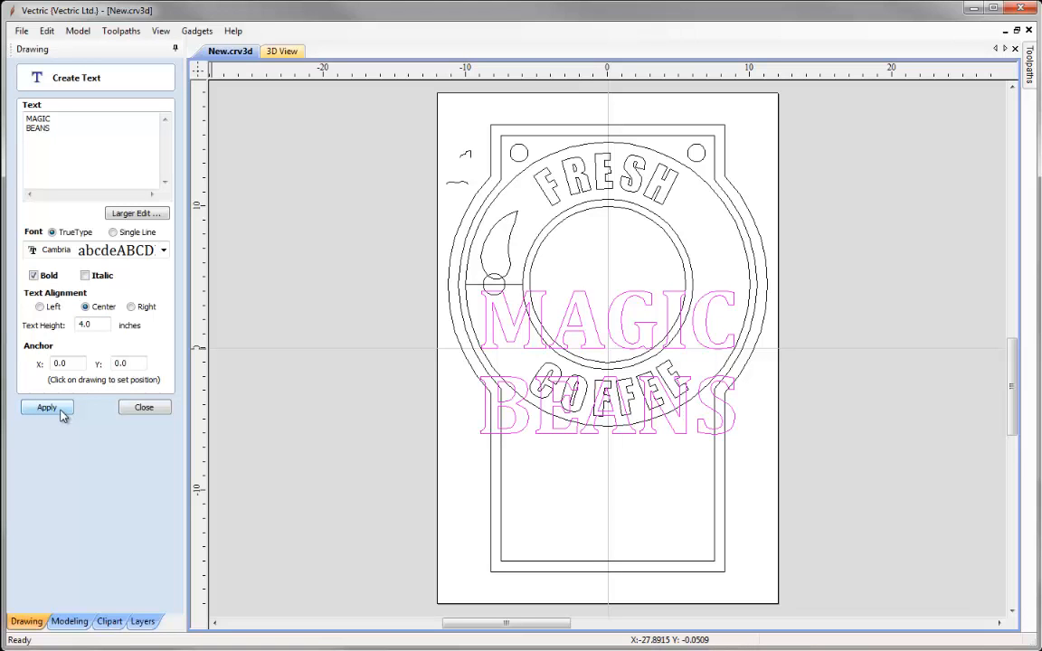
click(144, 408)
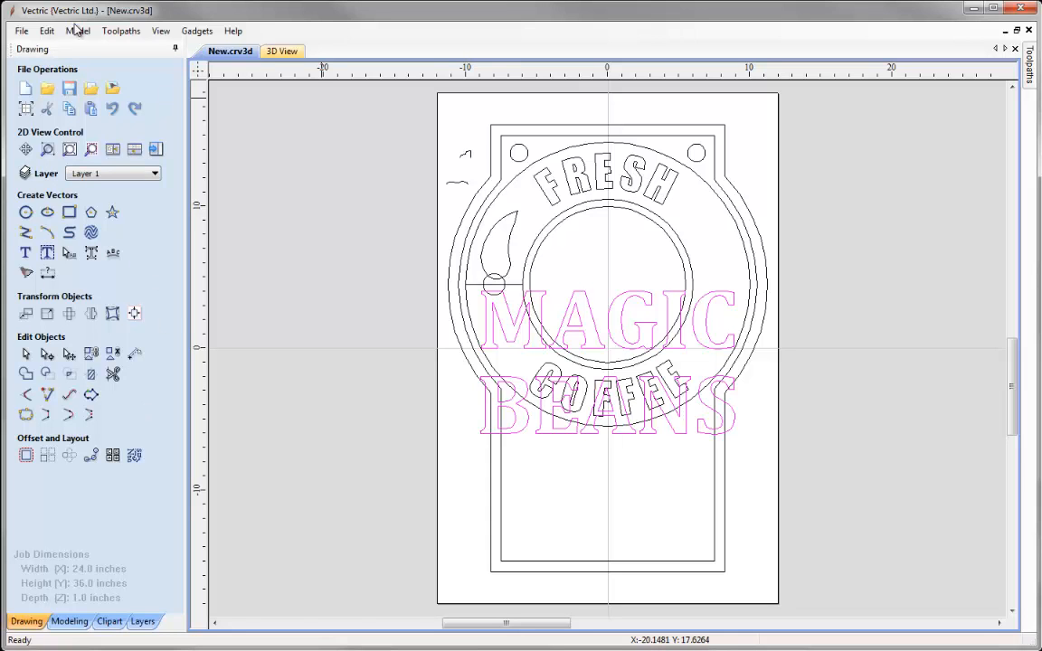
Move the MAGIC BEANS text straight down over the sign's lower panel and tighten the spacing between its two lines
click(524, 328)
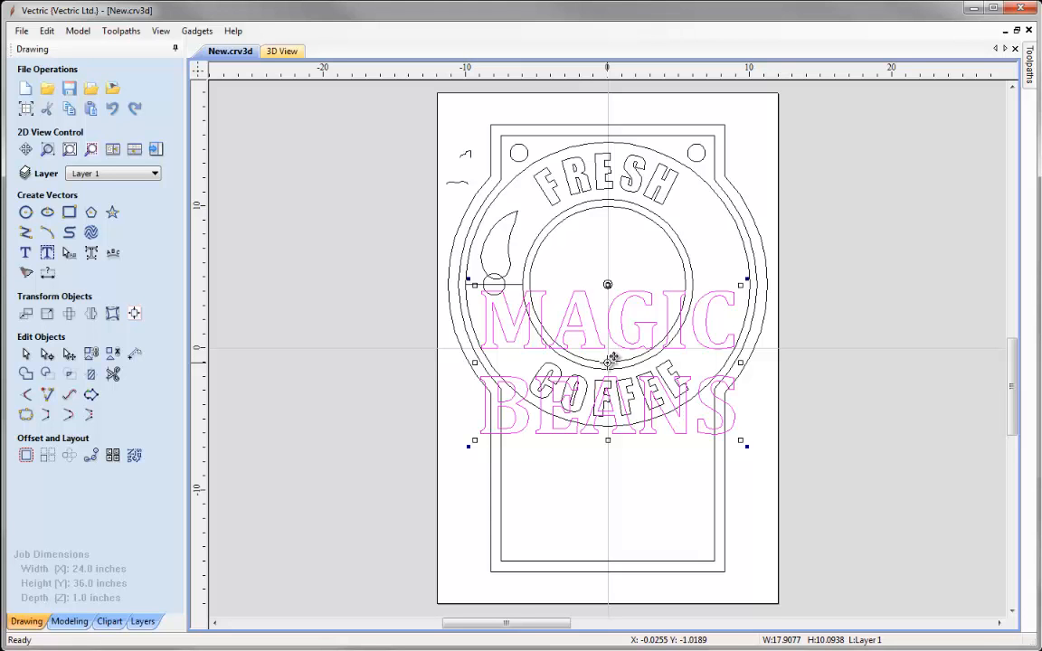
drag(611, 359, 610, 481)
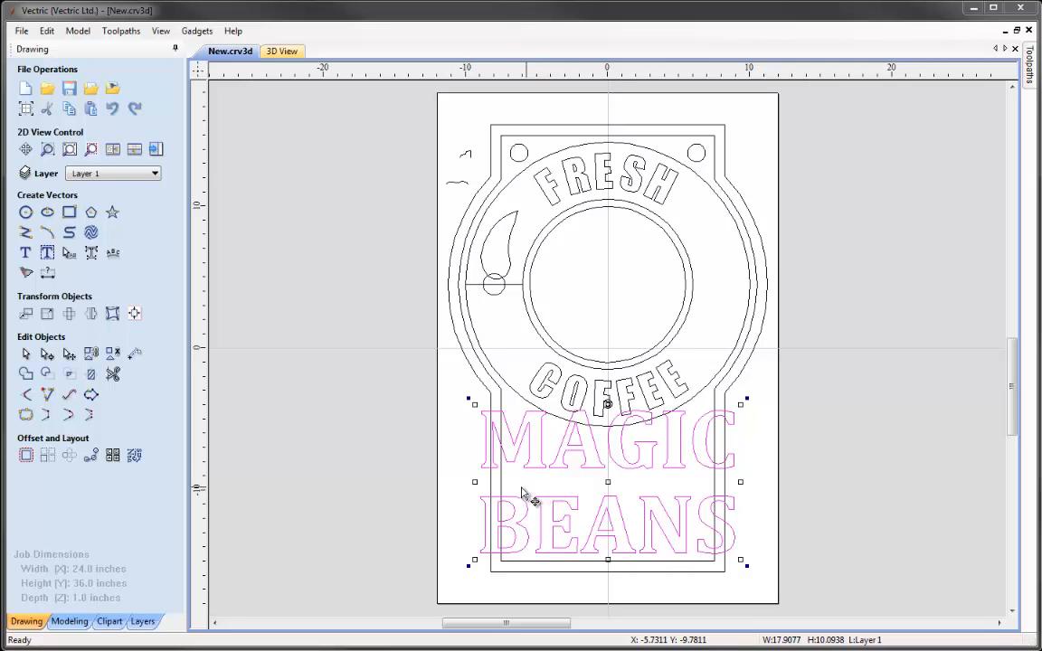
click(71, 255)
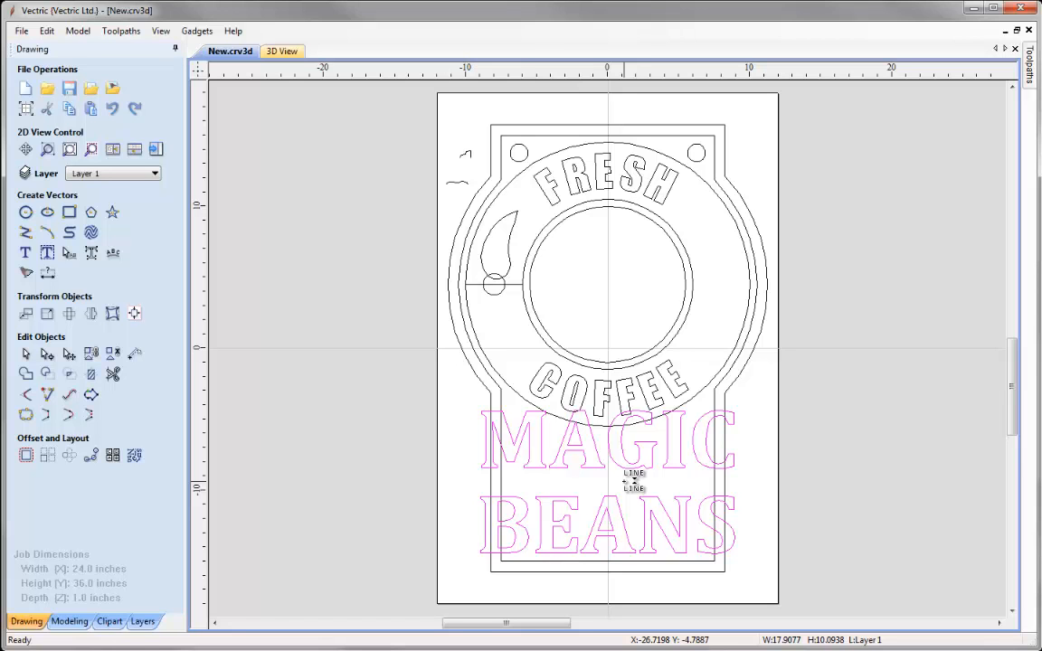
click(624, 481)
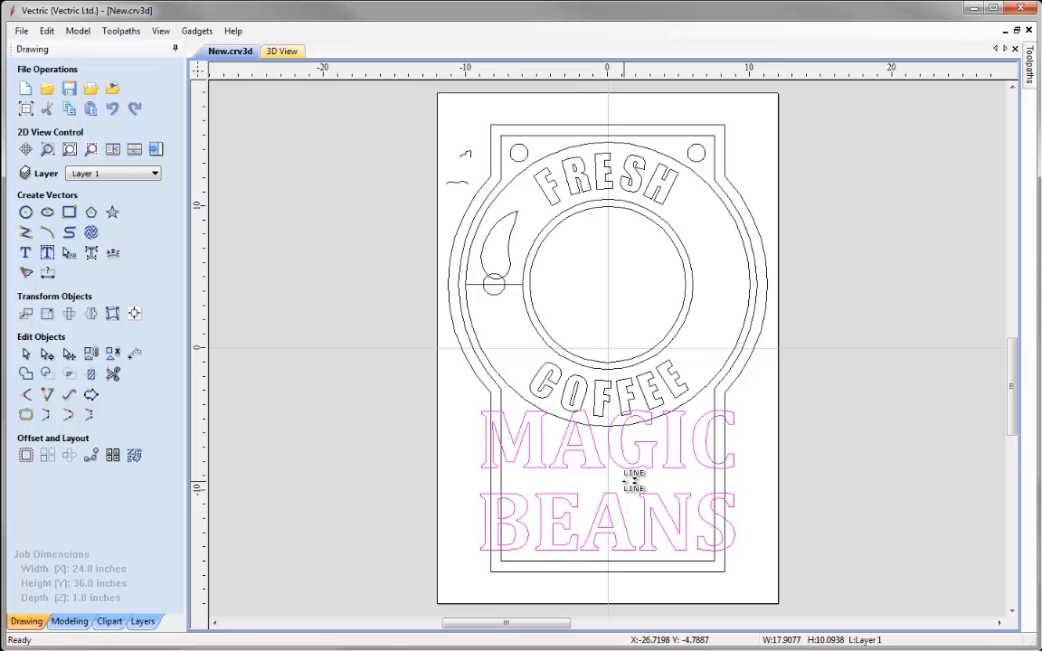
click(633, 481)
click(633, 481)
click(633, 481)
click(633, 481)
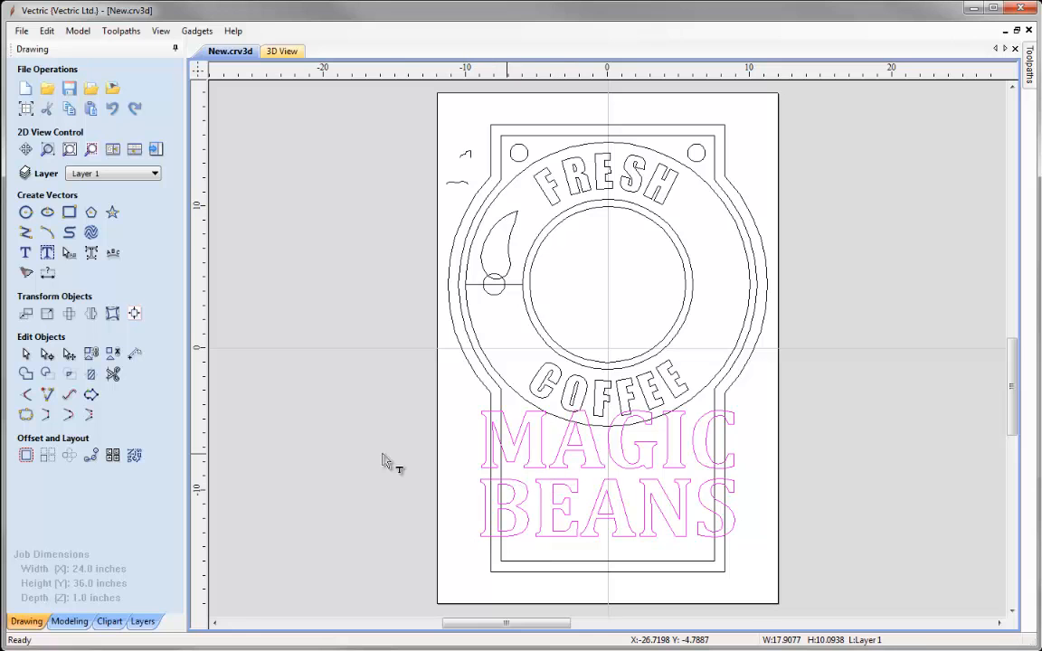
Move the MAGIC BEANS text straight down until it sits just below the large COFFEE circle
click(26, 354)
click(612, 455)
click(610, 446)
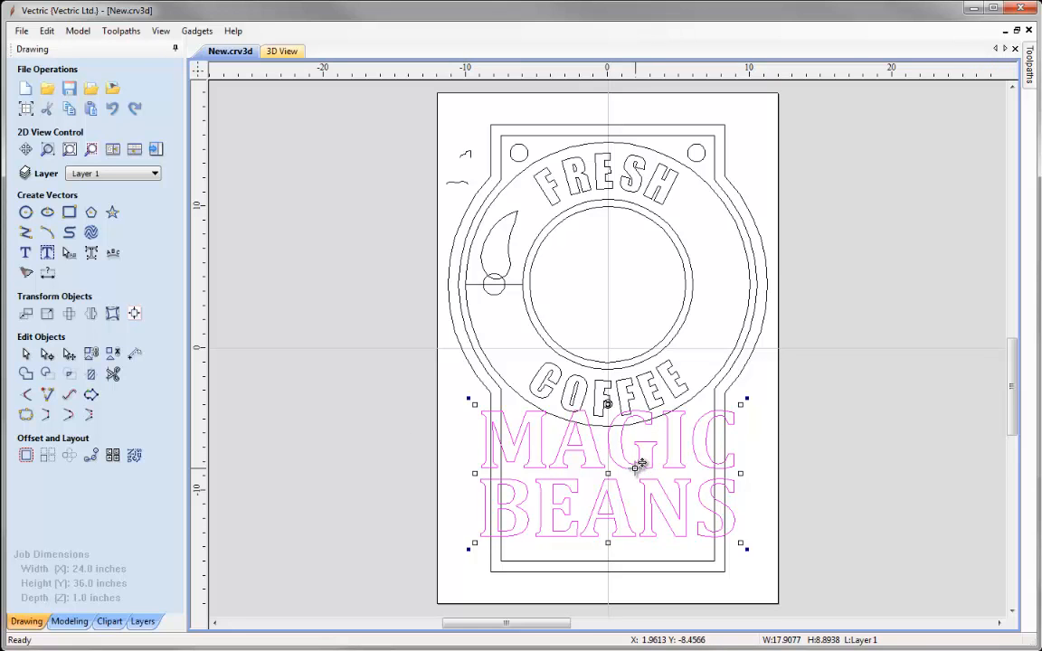
mouse_move(615, 458)
mouse_down()
mouse_move(627, 486)
mouse_move(601, 482)
mouse_move(615, 478)
mouse_up()
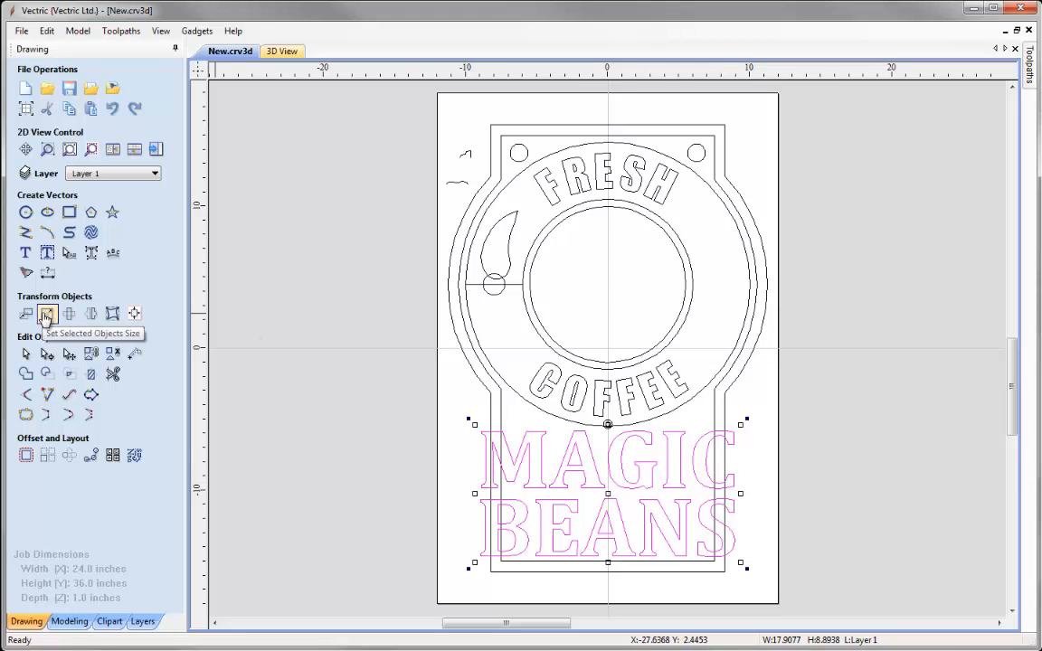
Set the MAGIC BEANS text width to 14 inches with the width and height unlinked
click(46, 315)
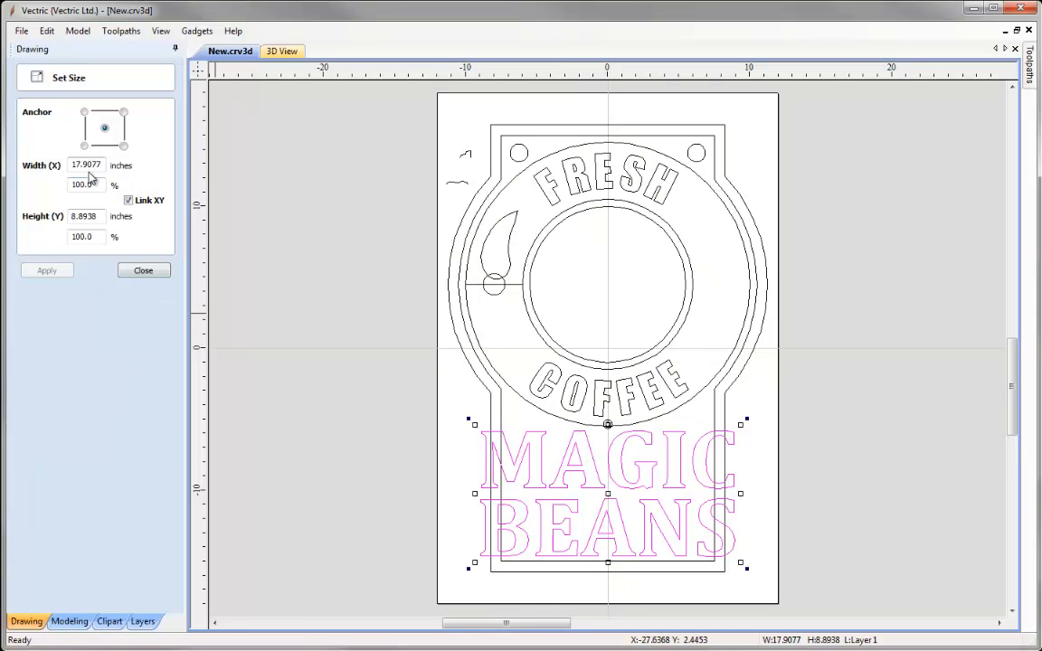
click(128, 199)
drag(102, 165, 52, 172)
text(14)
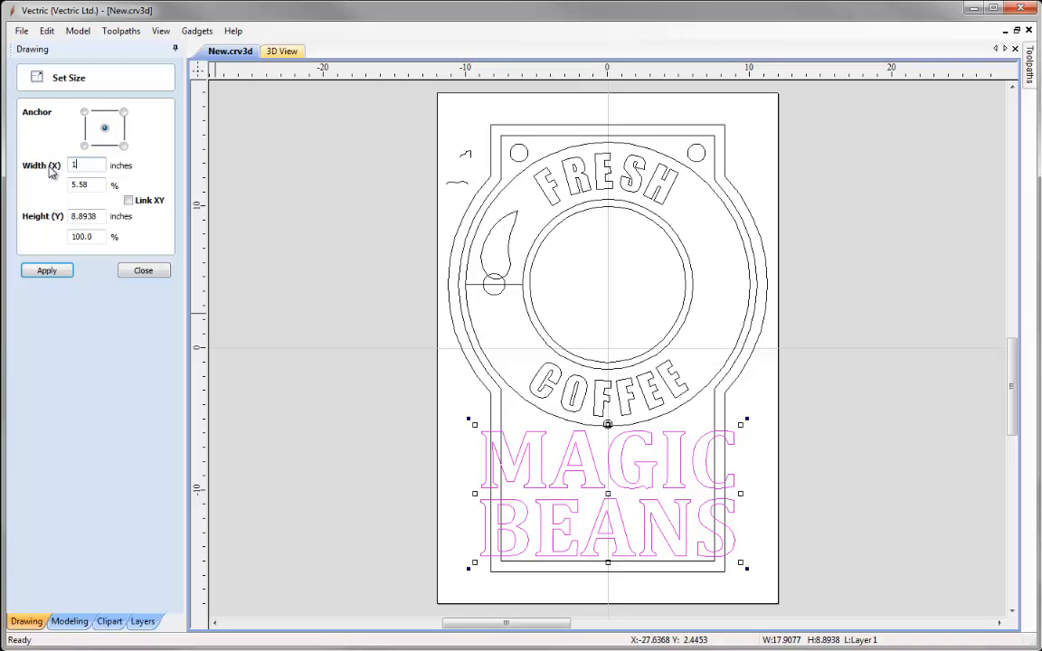
click(57, 269)
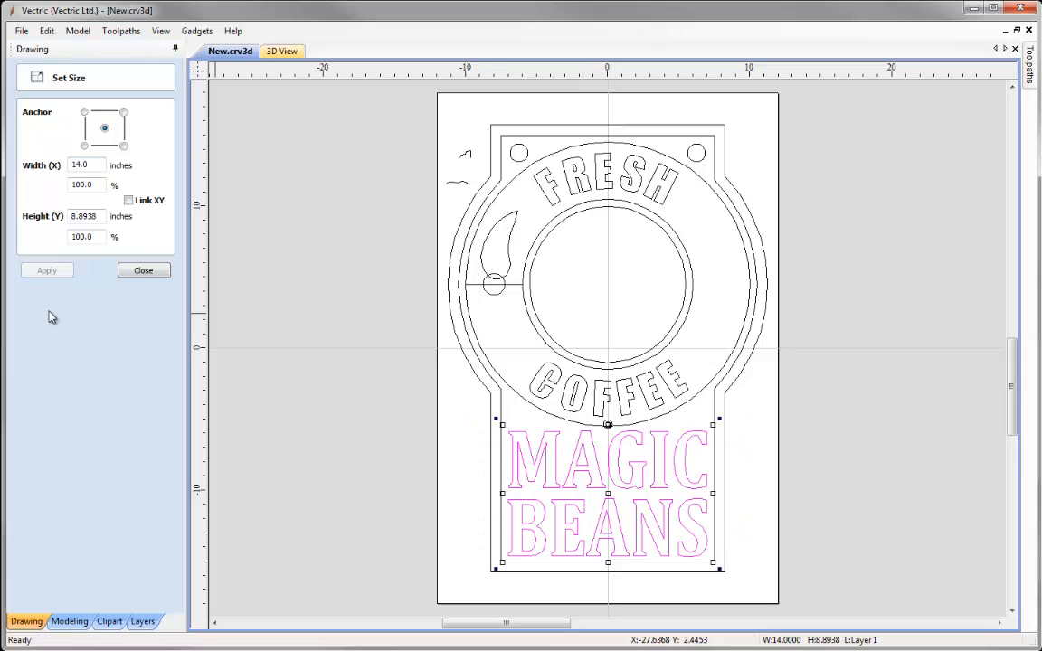
click(145, 273)
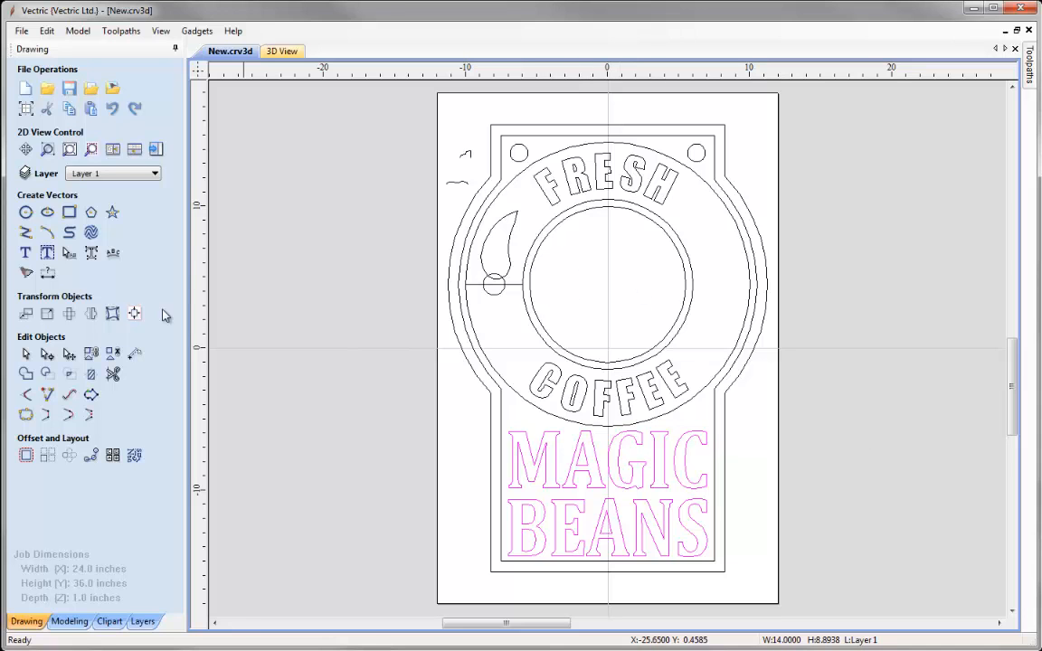
Draw a horizontal ellipse about 7.0 by 3.2 inches near the centre of the inner circle
click(46, 213)
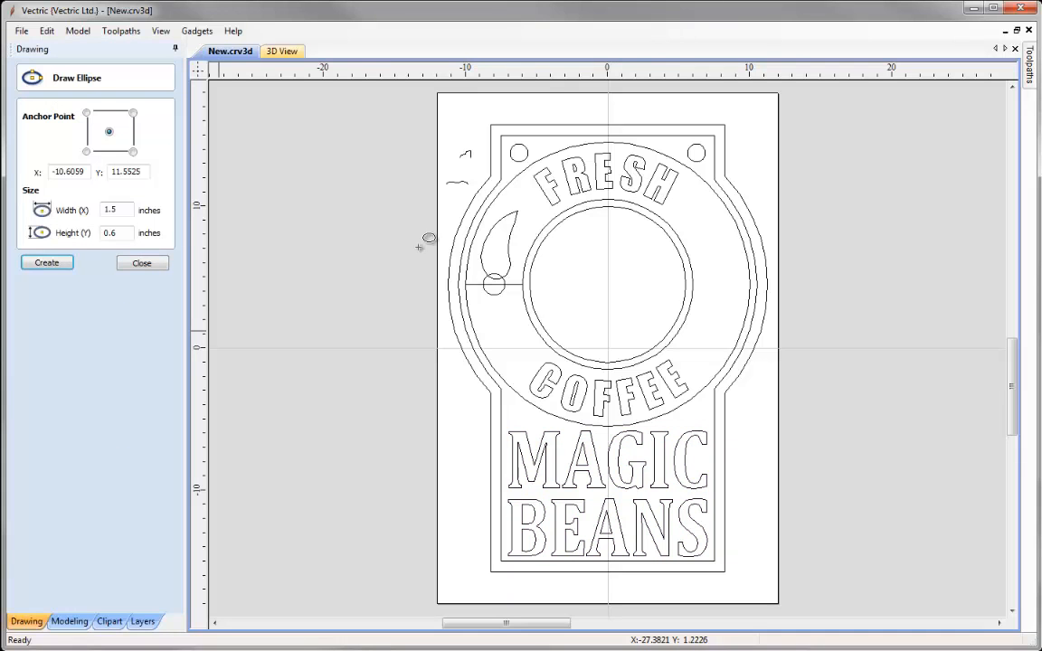
drag(607, 291, 657, 313)
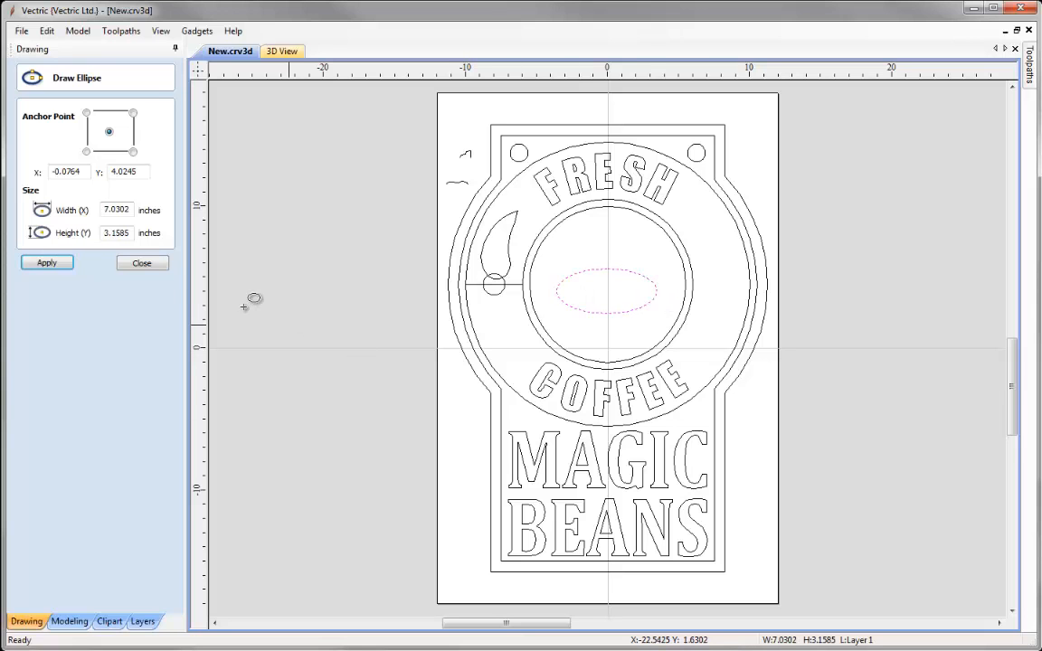
click(142, 263)
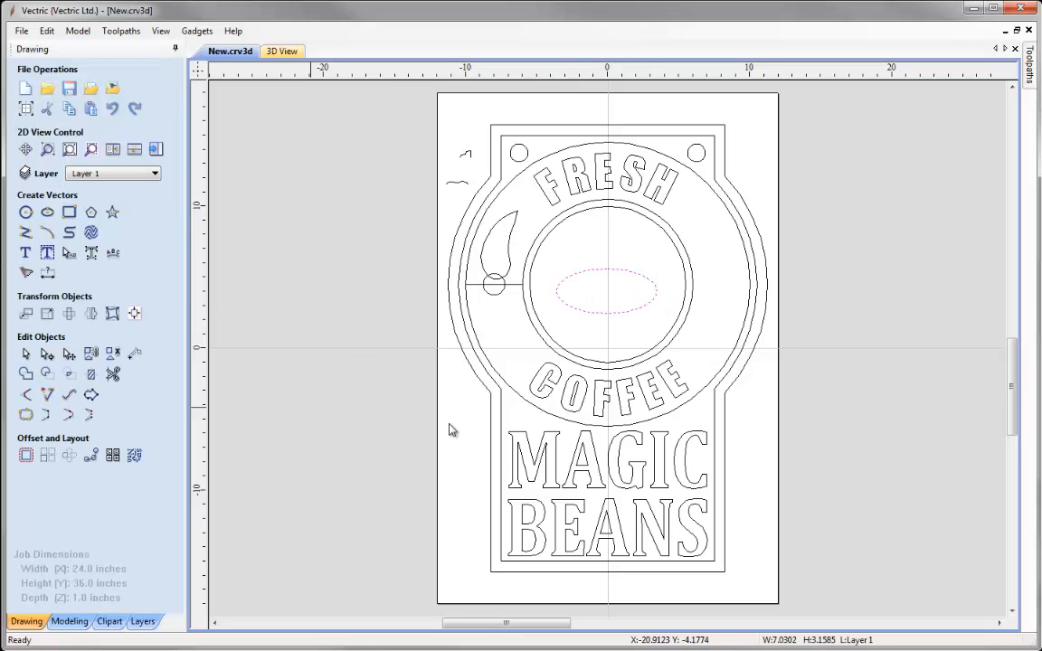
Rotate the ellipse slightly counterclockwise so its right end tilts upward
click(632, 312)
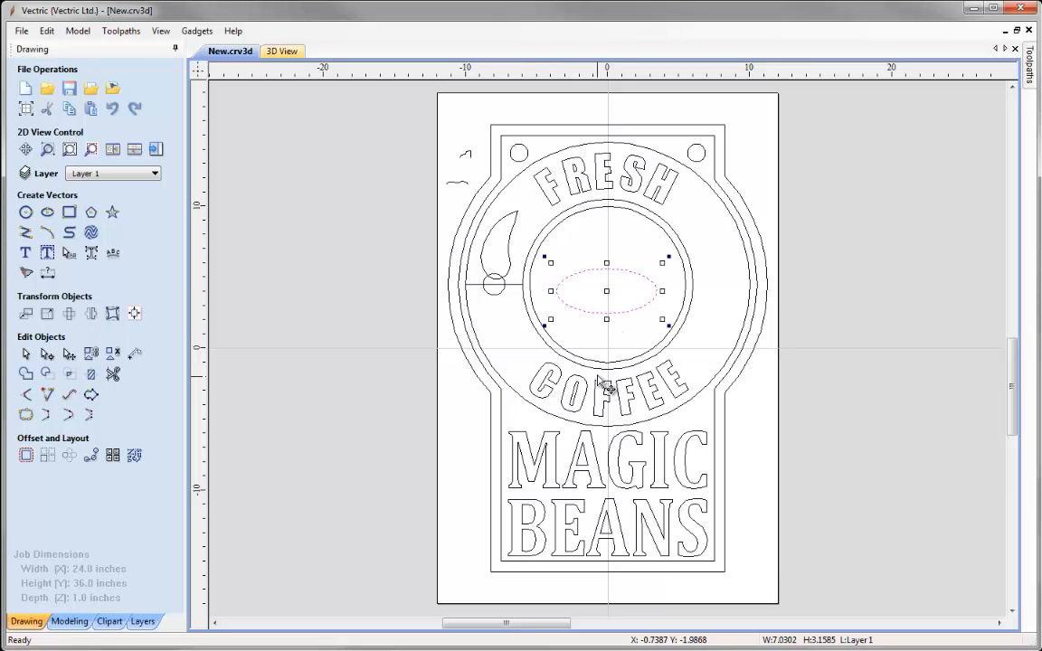
click(669, 258)
drag(669, 258, 654, 244)
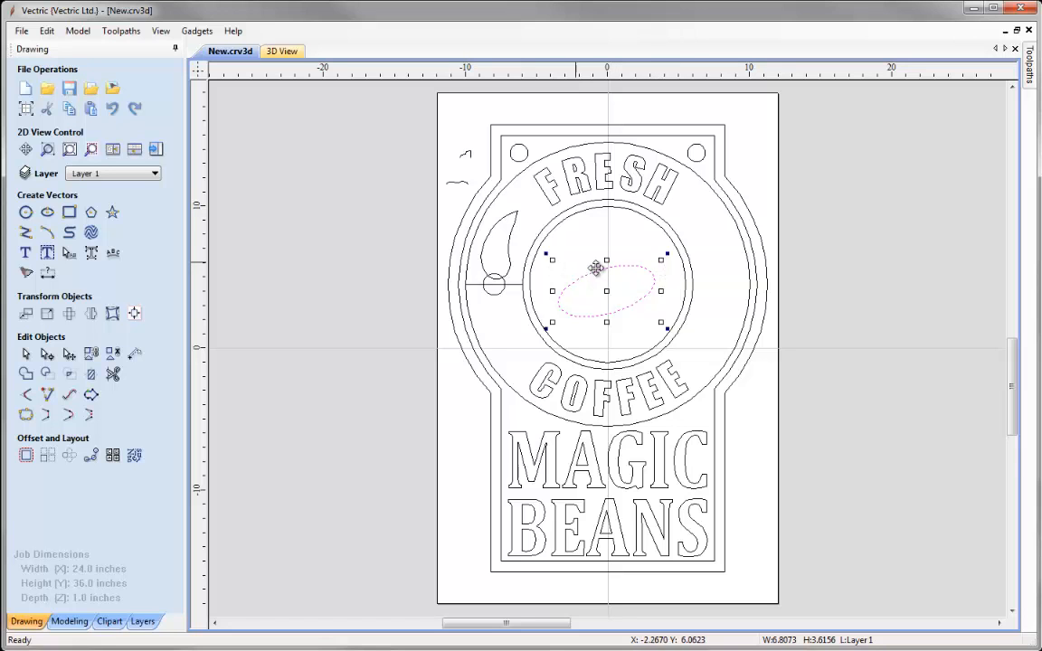
Make a smaller copy of the tilted ellipse, about 5.3 by 2.8 inches overall, overlapping the original's upper edge
drag(660, 260, 638, 274)
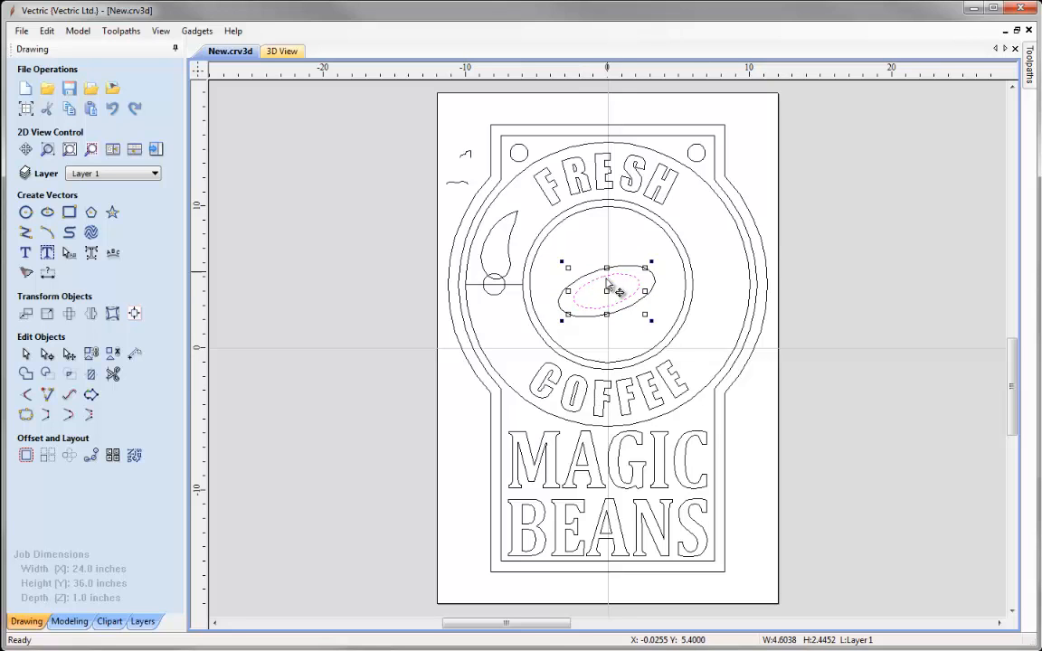
drag(606, 290, 598, 267)
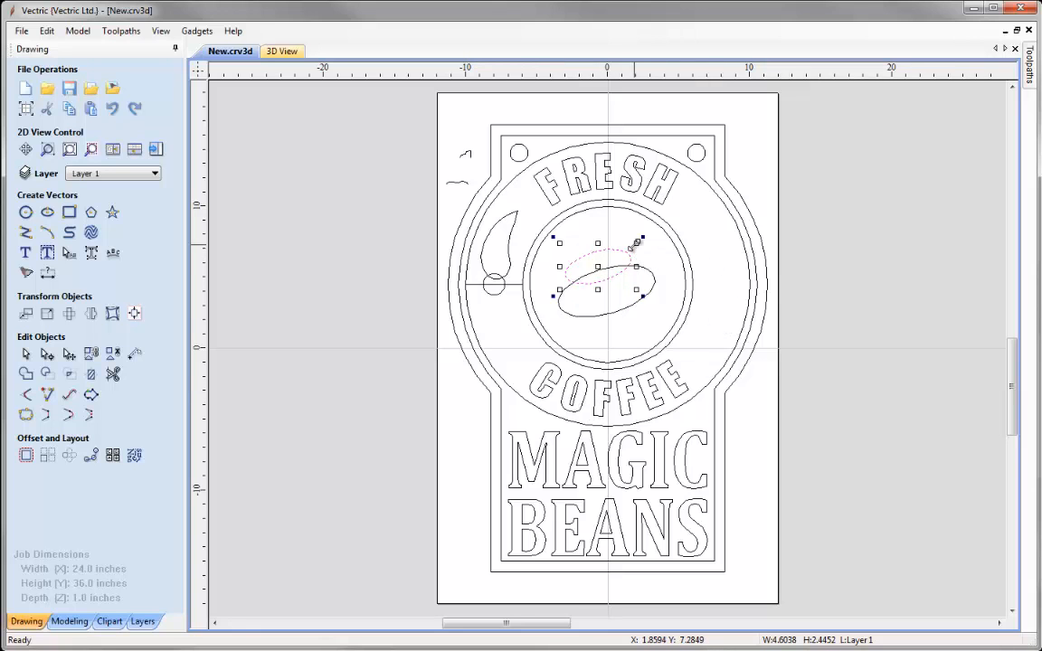
drag(637, 240, 608, 272)
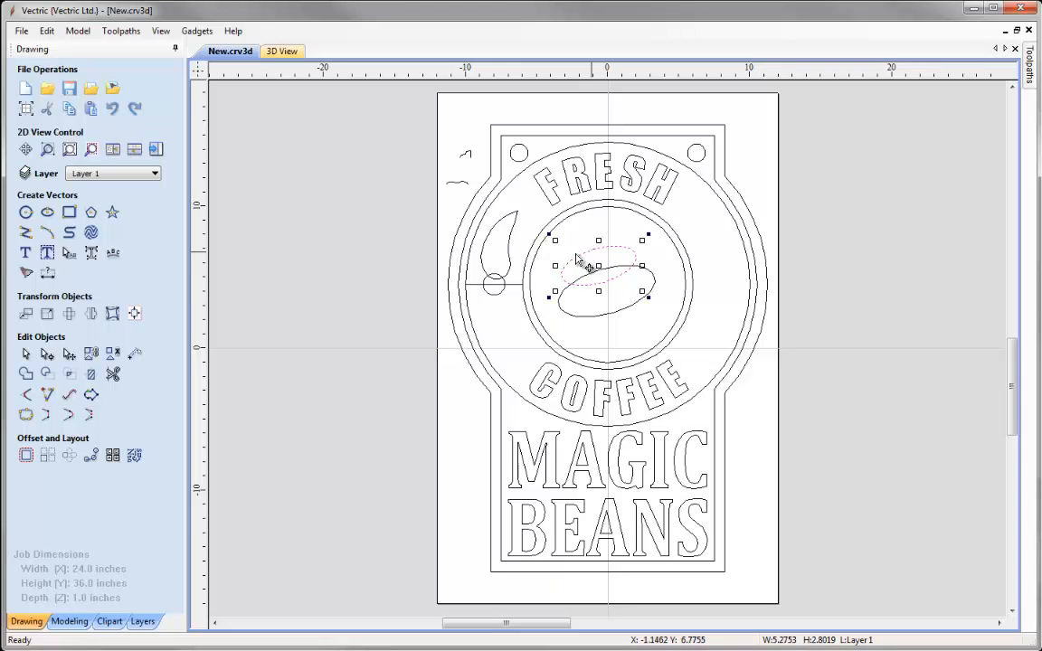
Insert two points at the smaller ellipse's lower-left end and pull the one between inward to form a small notch
click(599, 207)
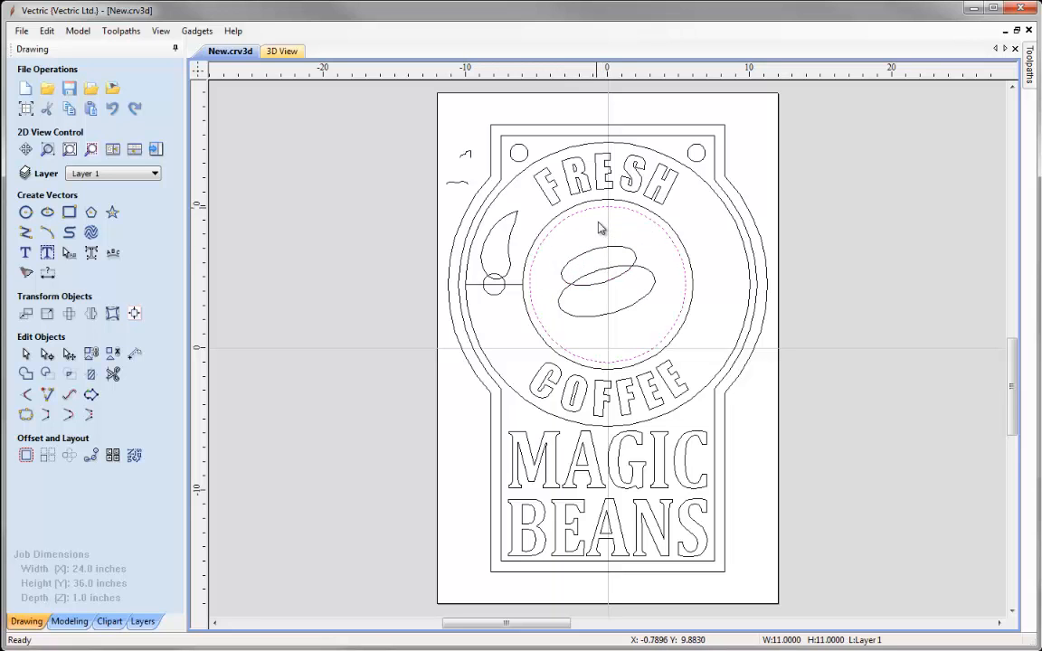
click(90, 149)
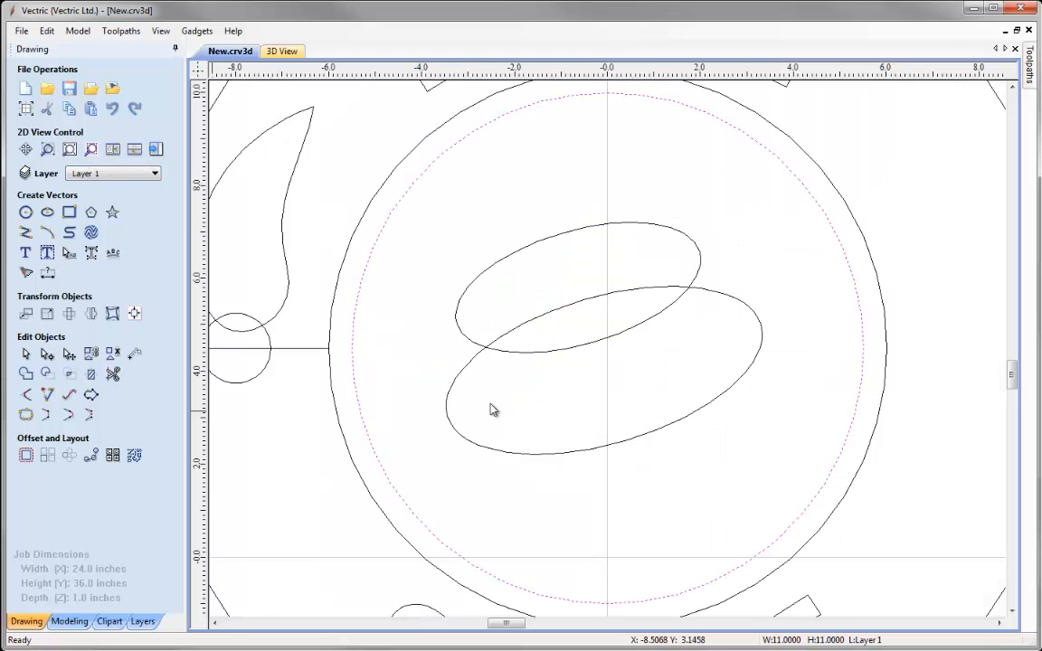
click(484, 284)
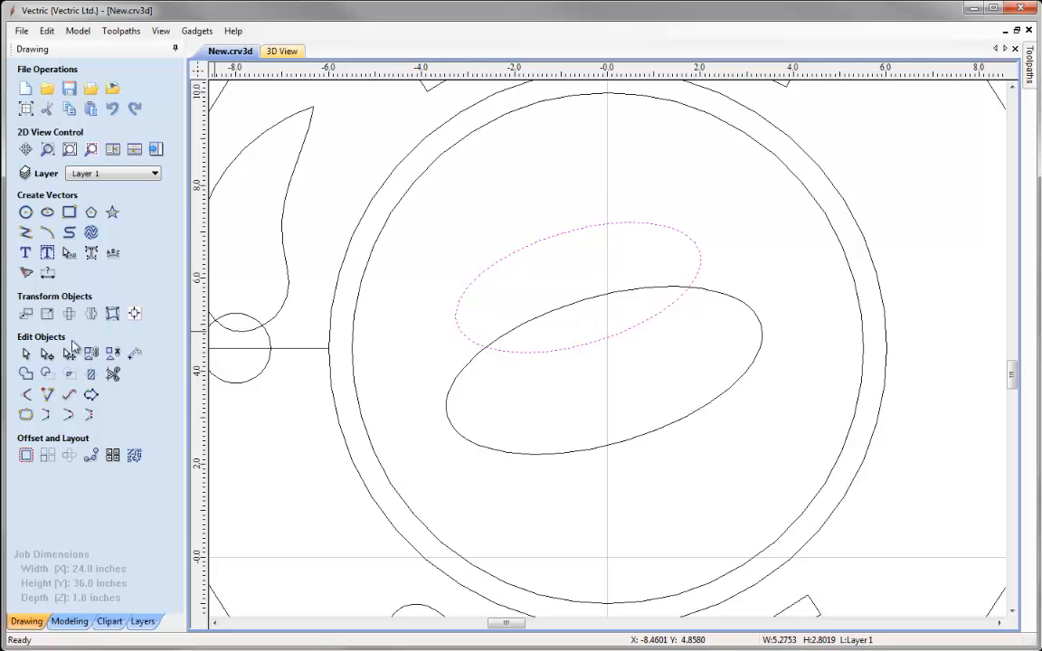
click(47, 354)
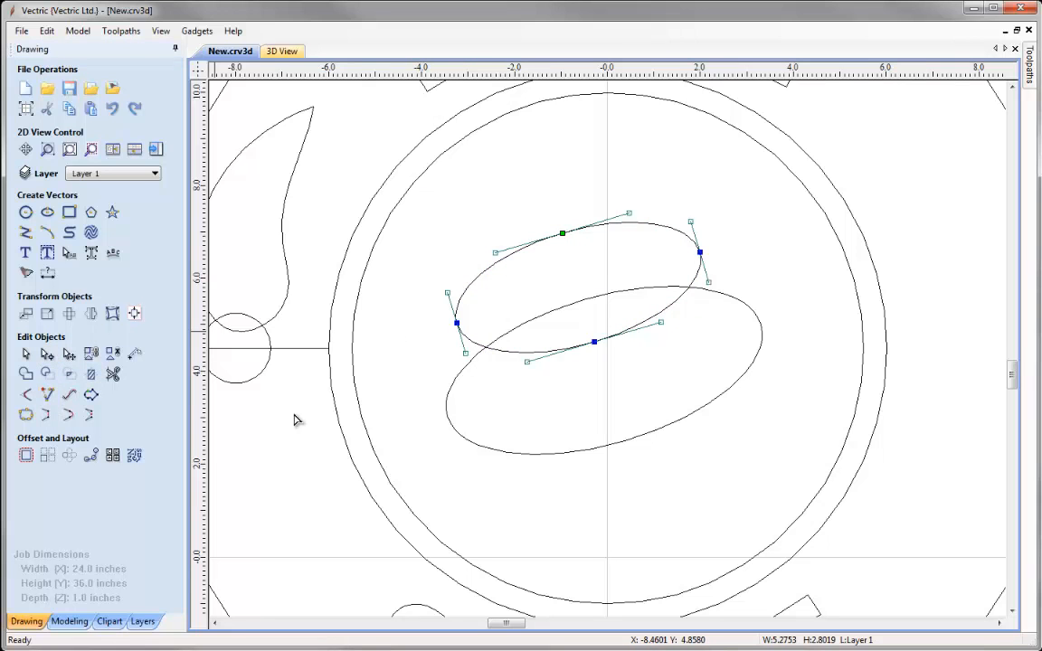
right_click(476, 348)
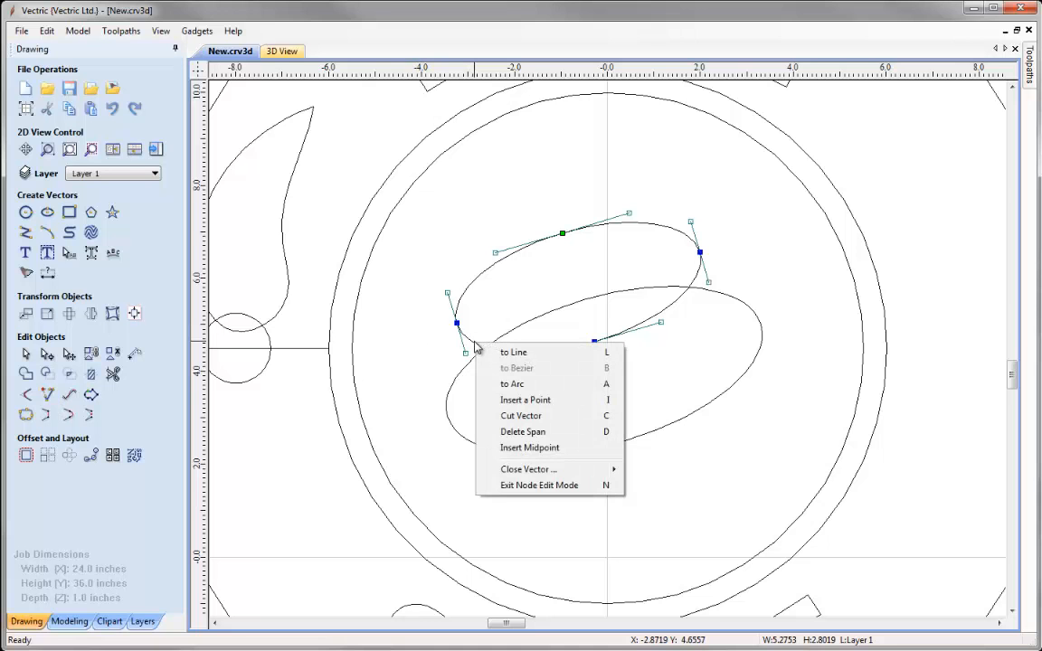
click(525, 400)
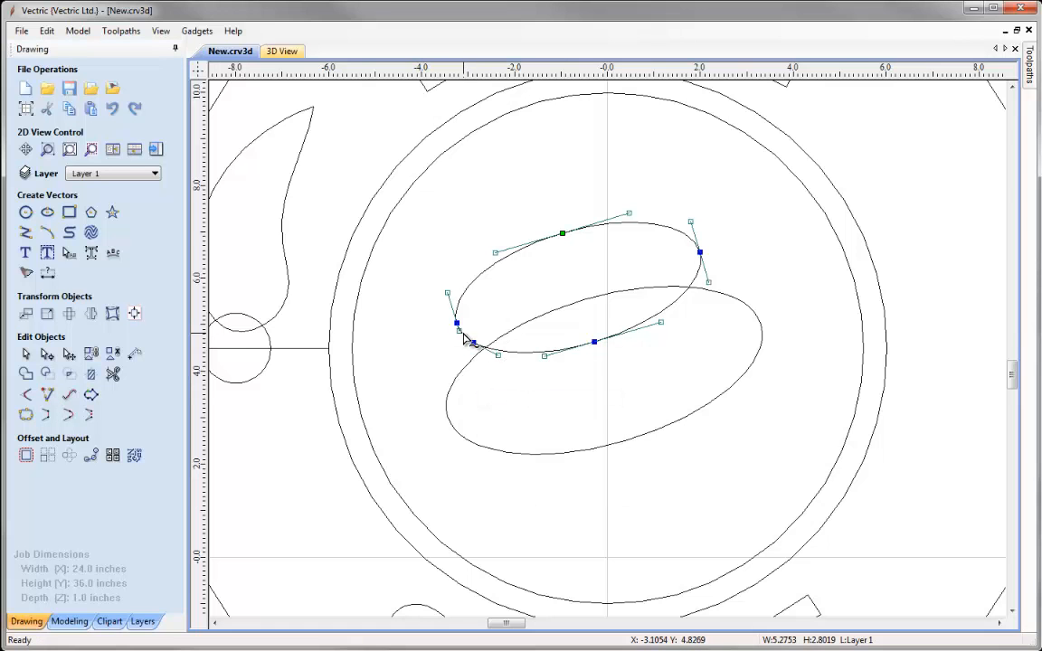
right_click(463, 336)
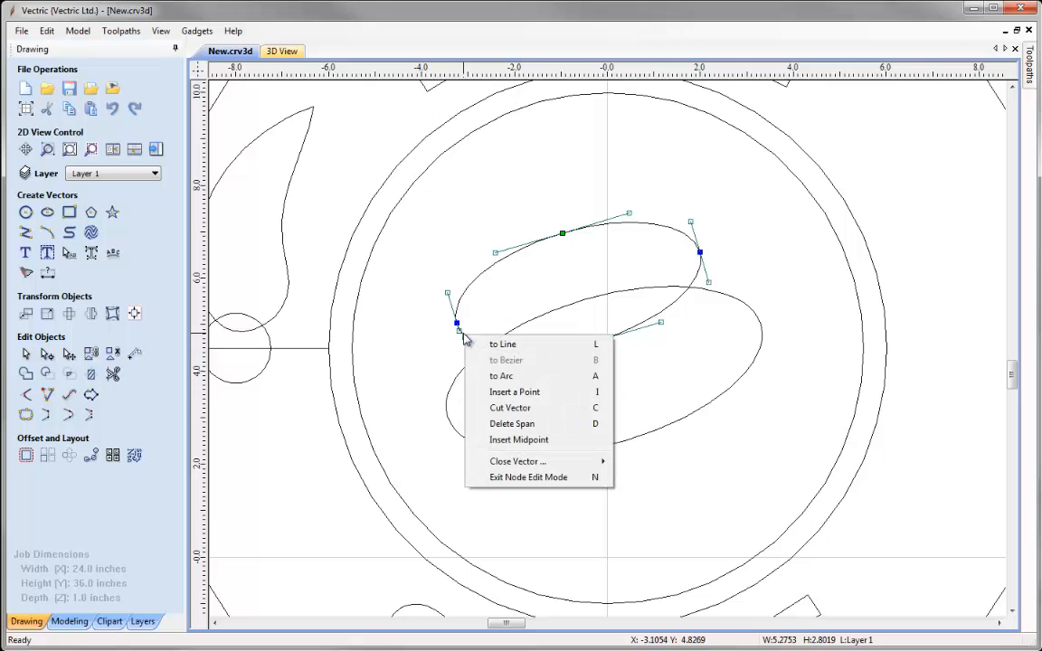
click(532, 390)
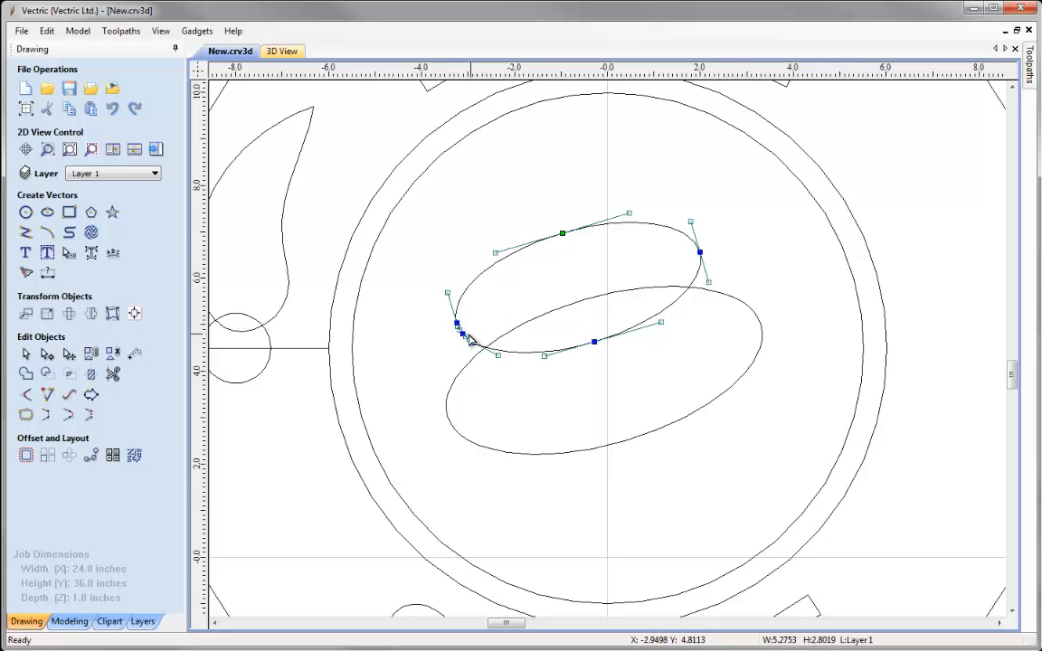
drag(463, 334, 472, 330)
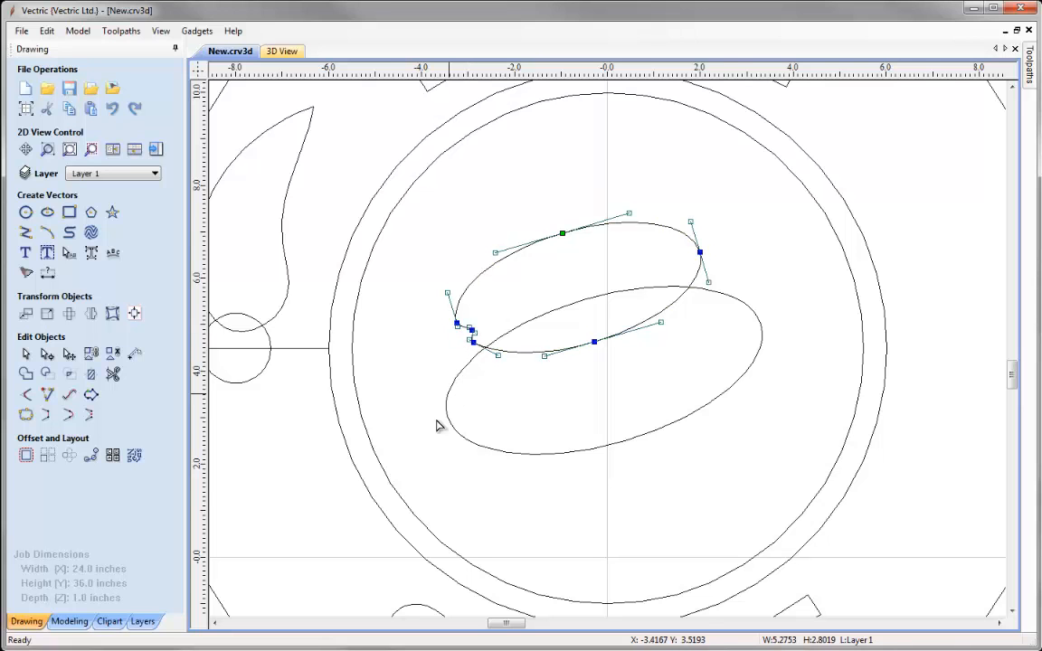
click(454, 346)
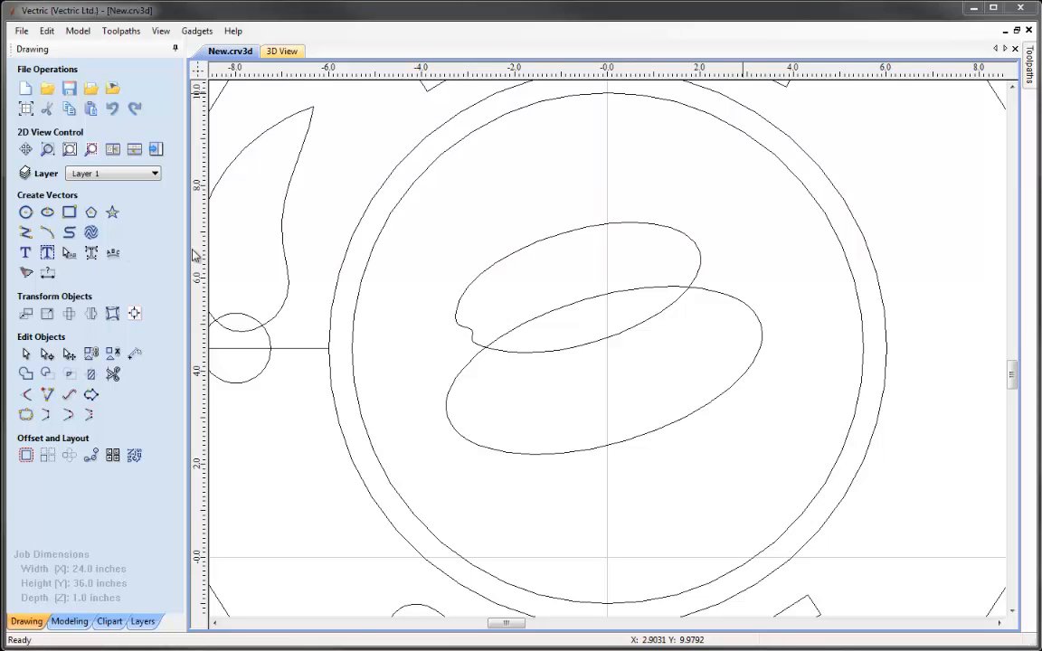
Group the notched small ellipse with the larger tilted ellipse
click(69, 152)
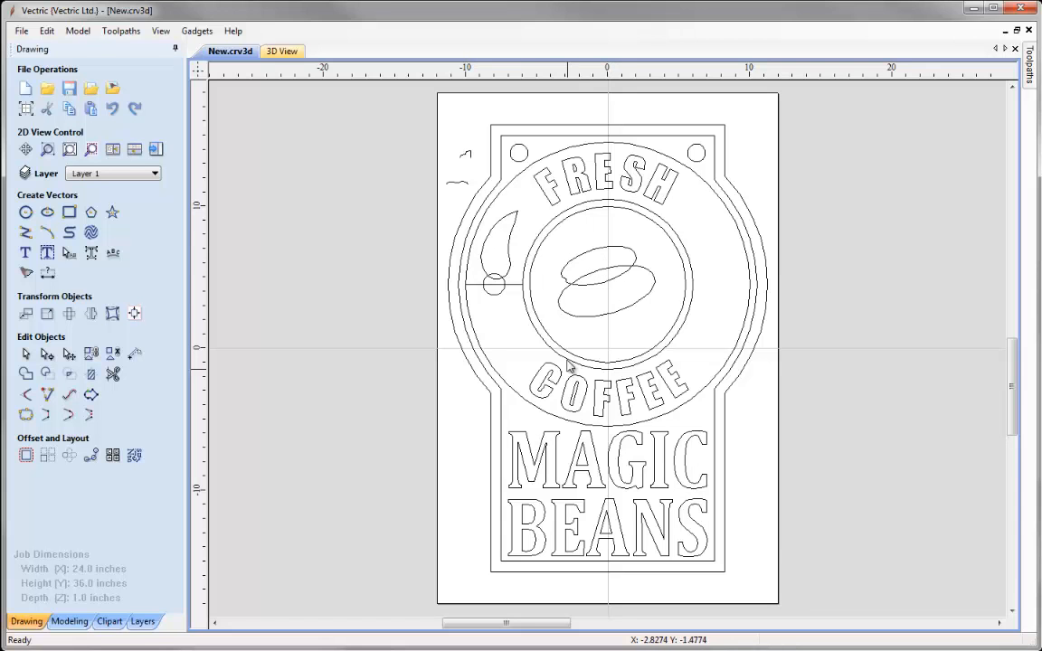
click(598, 254)
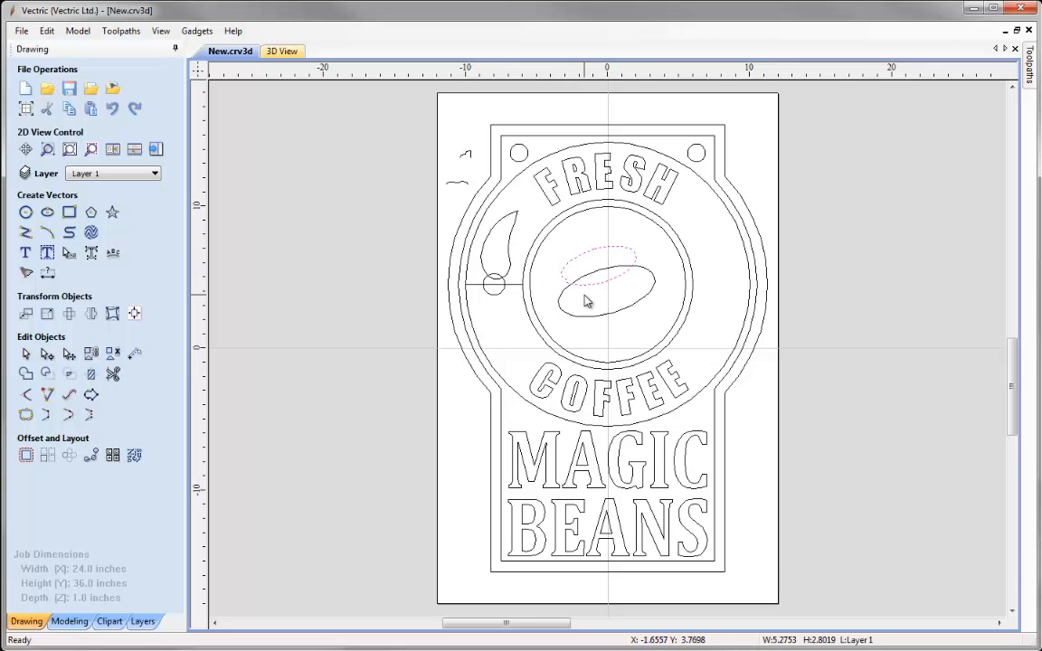
shift+click(596, 275)
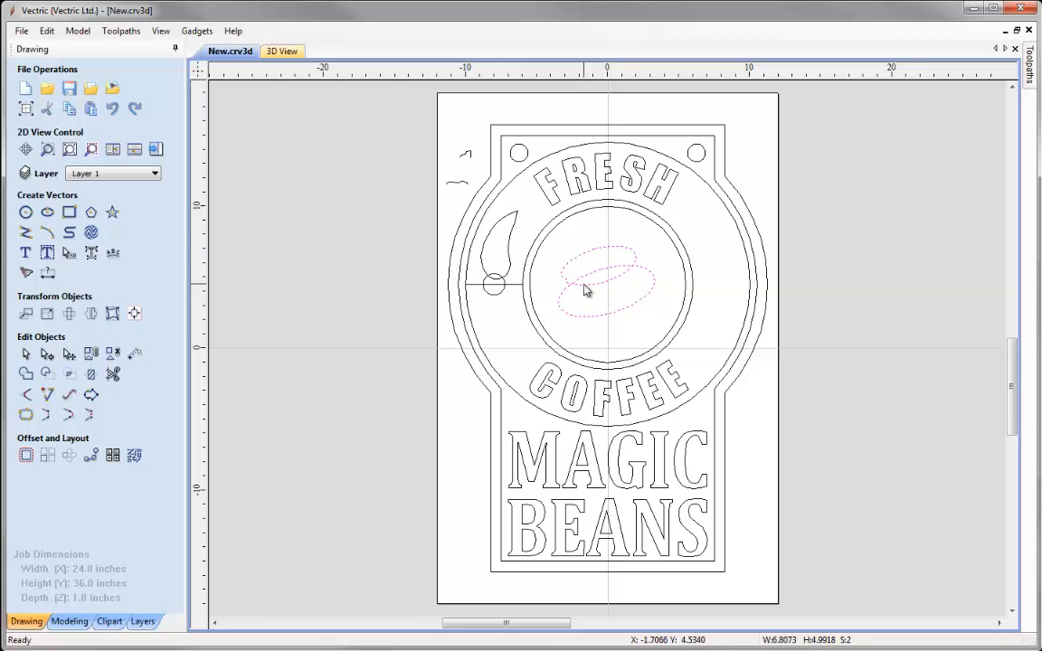
click(90, 355)
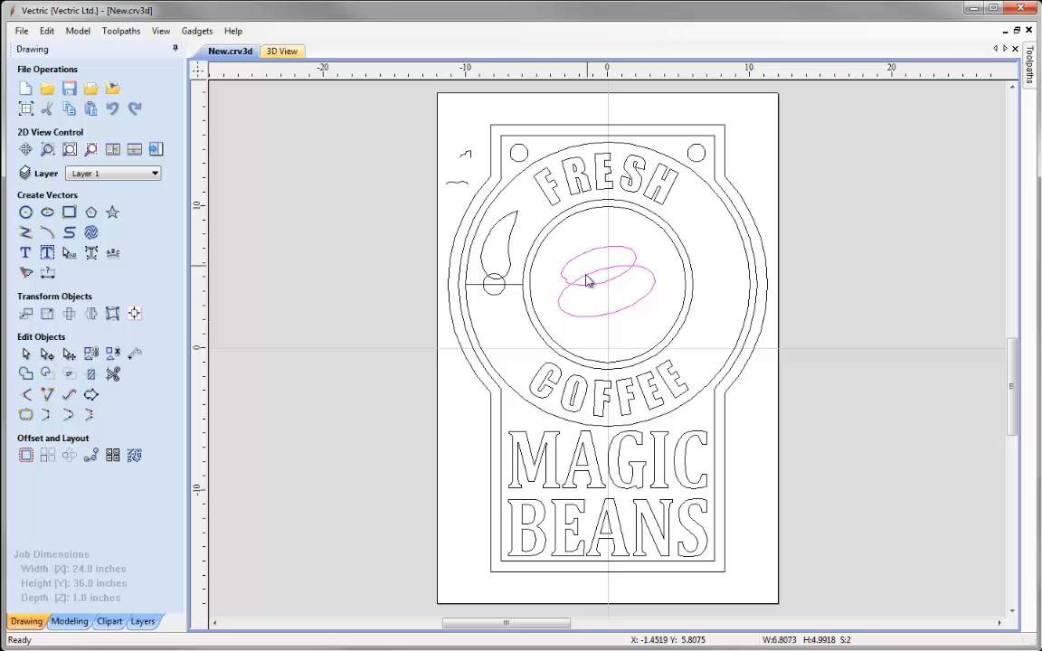
Centre the grouped ellipses both horizontally and vertically on the 11-inch inner circle
shift+click(552, 231)
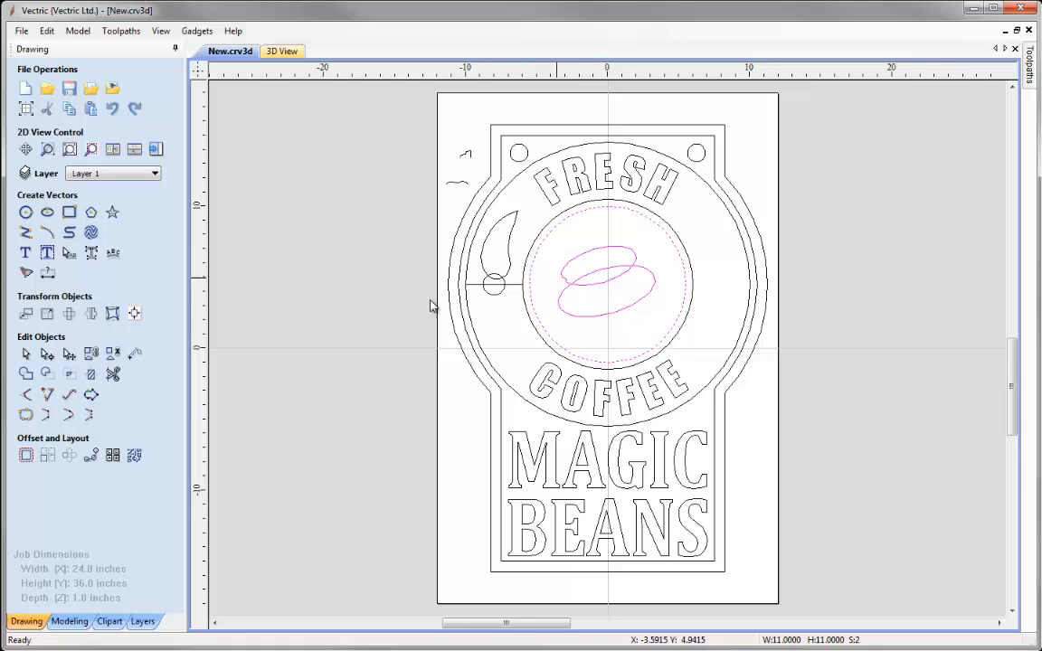
click(134, 313)
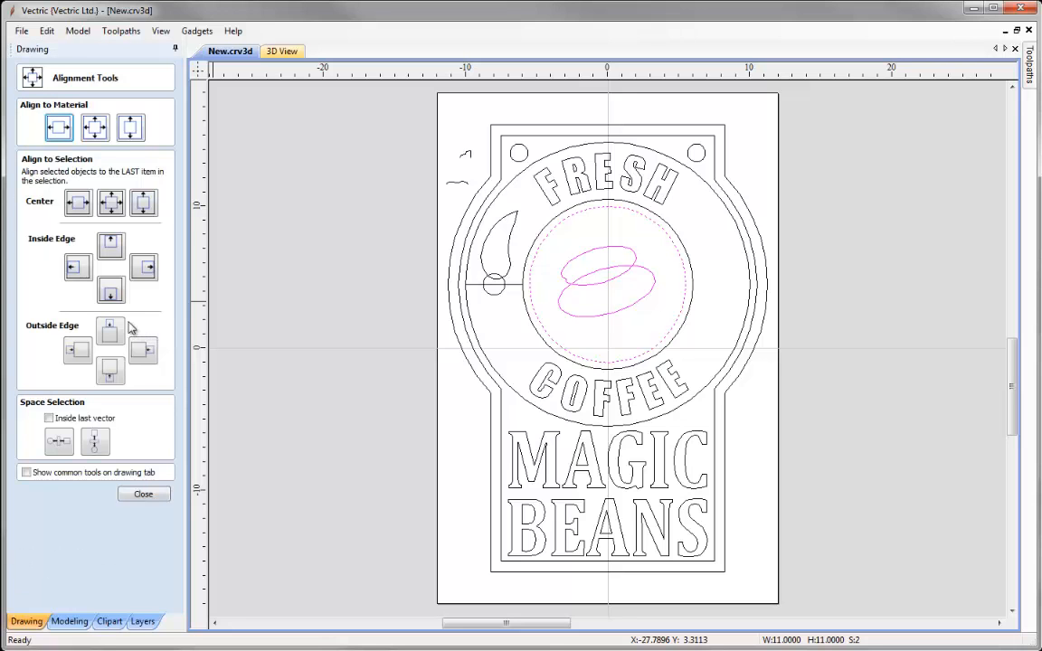
click(118, 205)
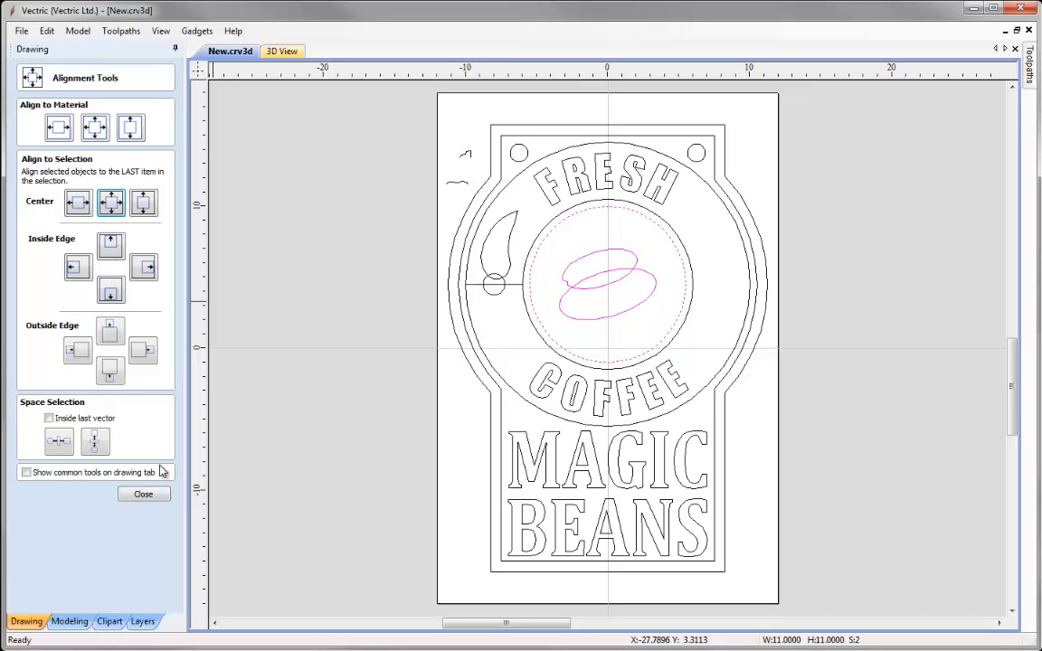
click(145, 494)
Ungroup the two bean ellipses inside the inner circle
click(593, 260)
click(588, 268)
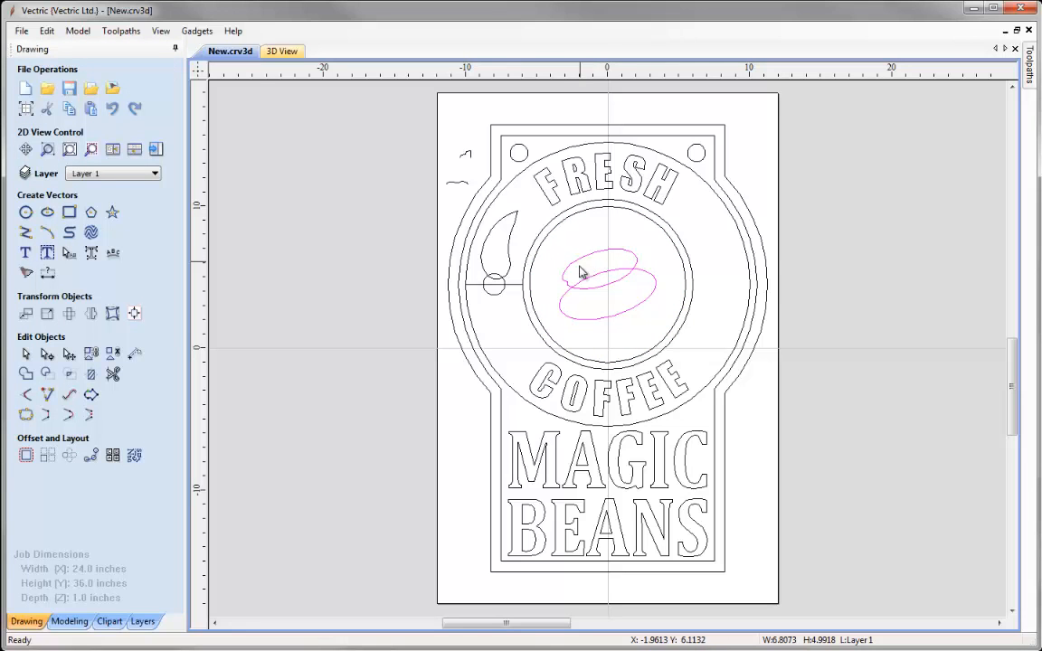
click(112, 354)
Draw a closed four-point polyline sliver about 5.28 by 1.45 inches, running lengthwise through the upper part of the larger bean ellipse
click(589, 211)
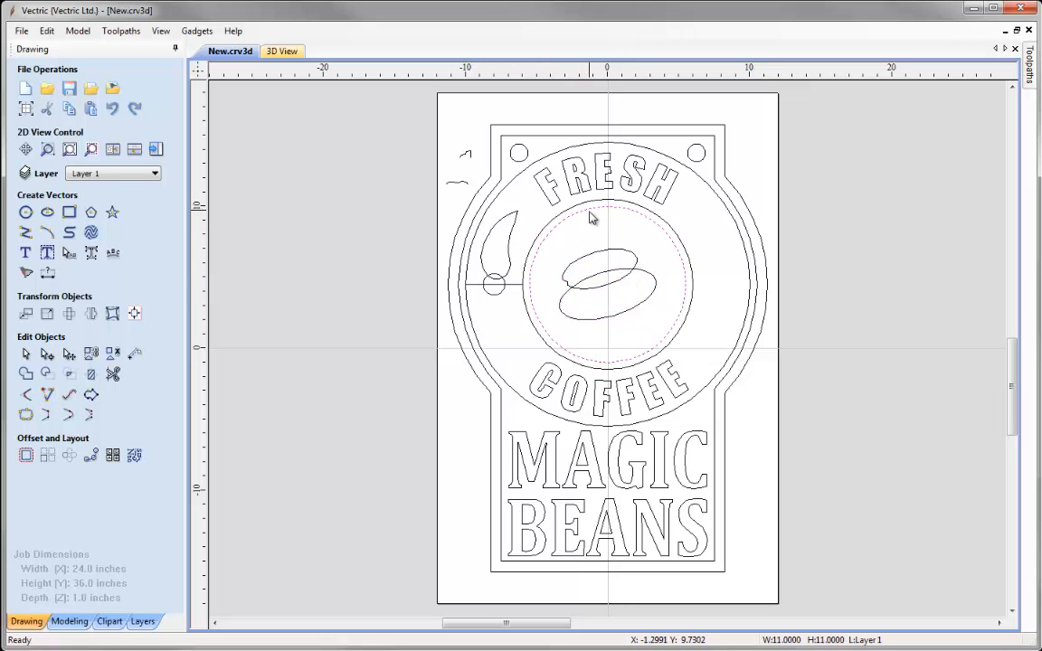
click(92, 149)
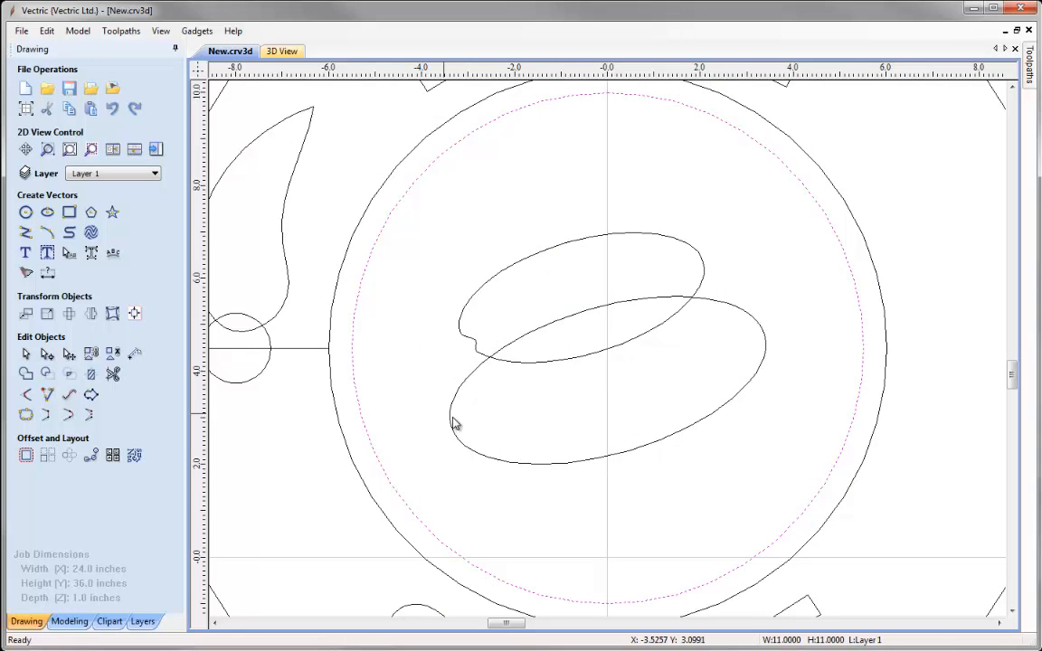
click(26, 235)
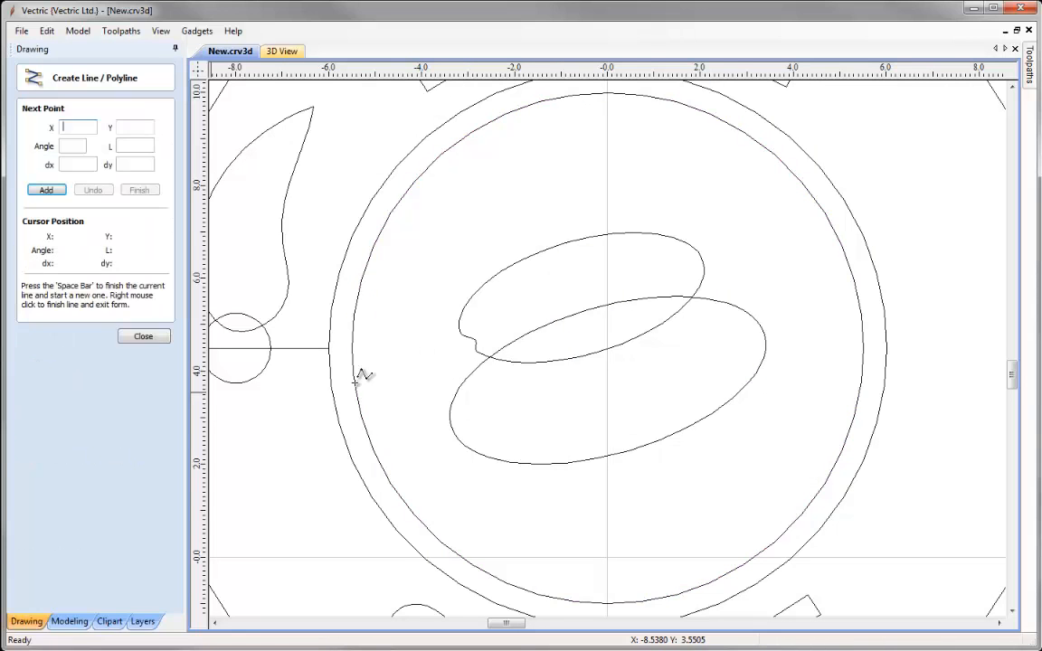
click(477, 387)
click(598, 325)
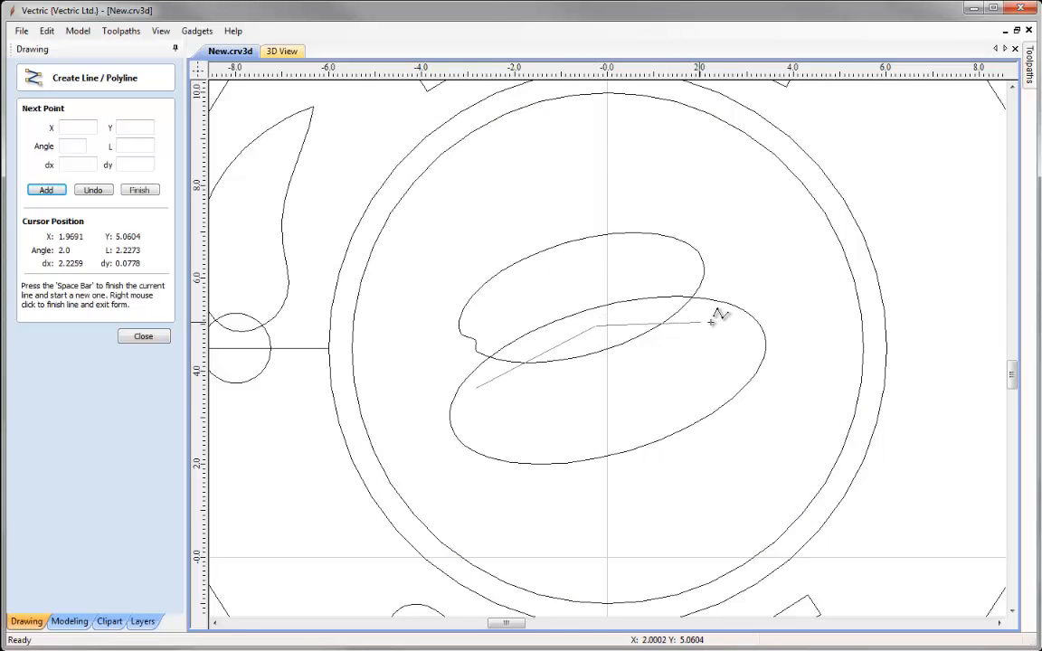
click(722, 320)
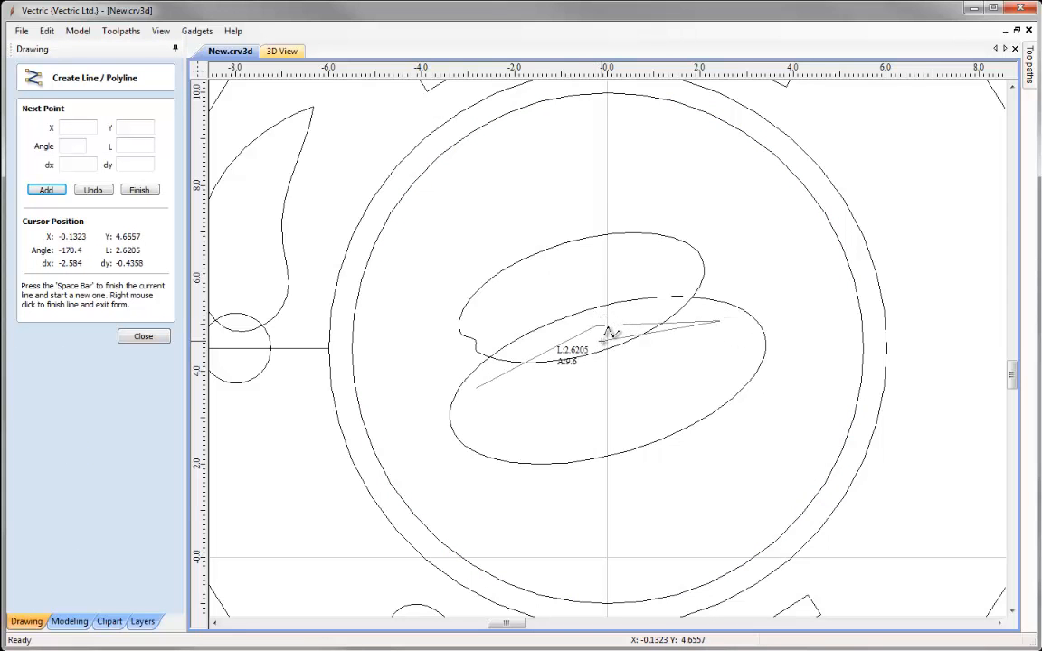
click(477, 386)
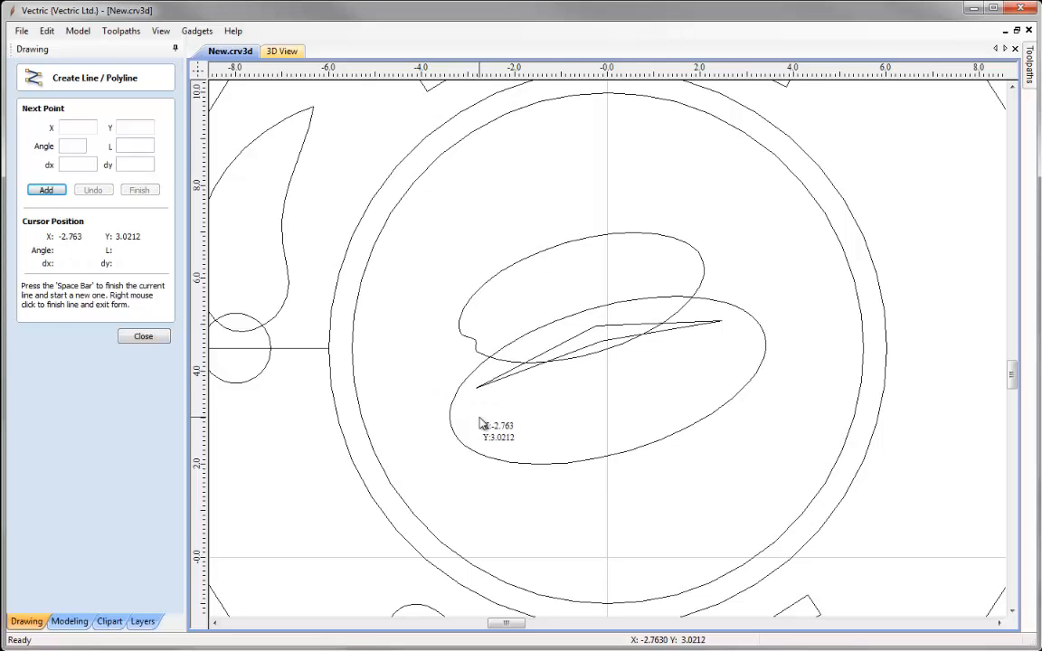
right_click(482, 423)
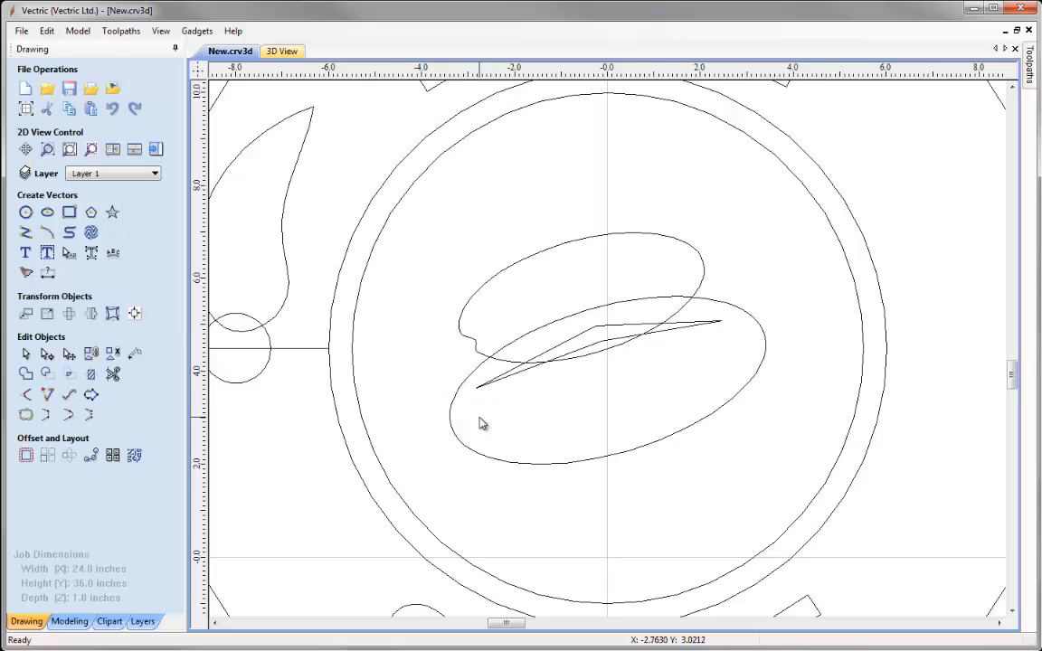
Smooth the two middle points of the sliver so its straight sides become curves between the pointed ends
click(600, 329)
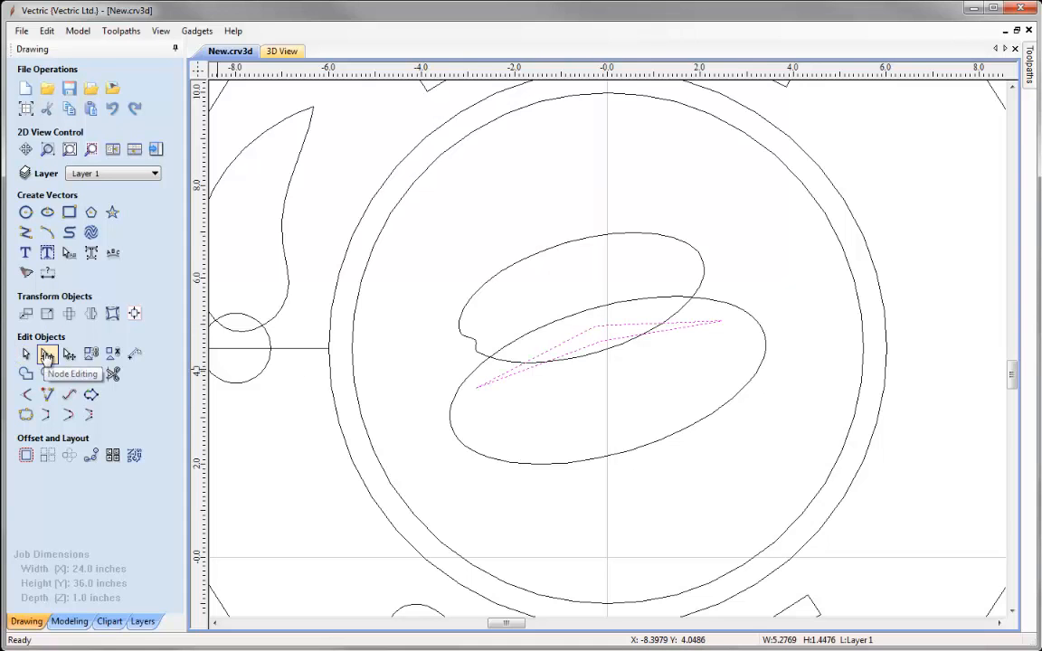
click(47, 354)
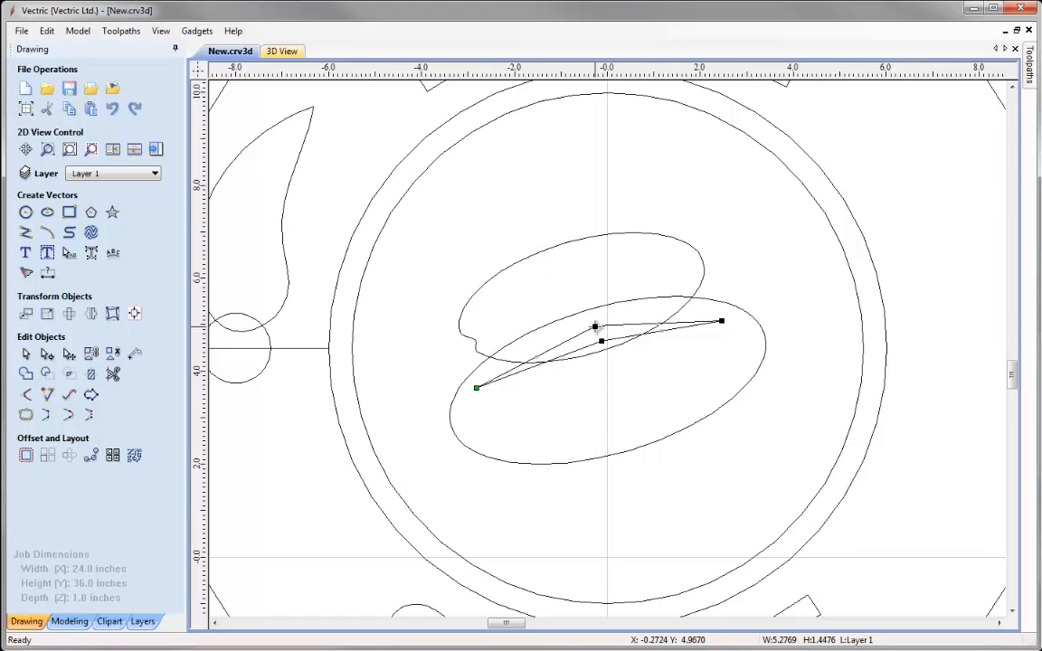
right_click(594, 326)
click(633, 356)
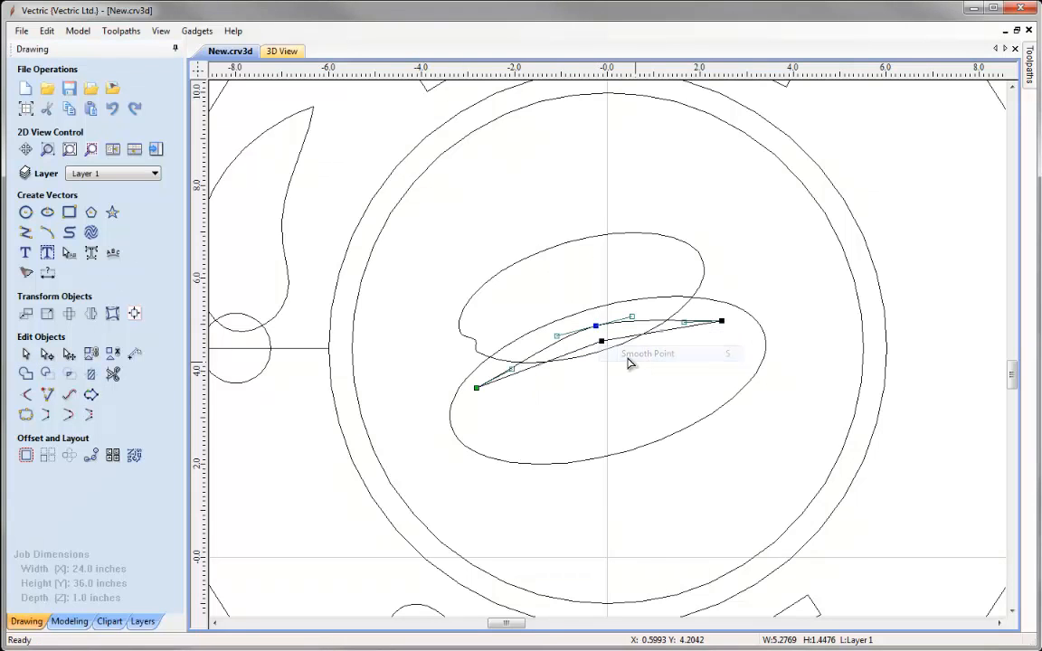
right_click(601, 342)
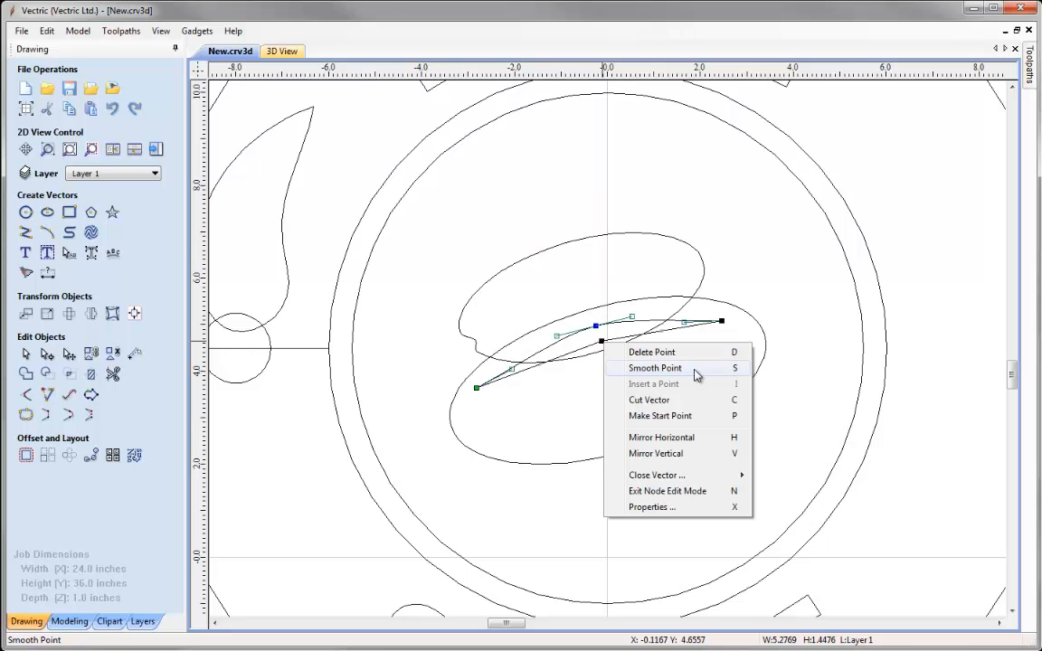
click(723, 369)
Adjust the curve handles near the sliver's two ends and its lower middle point to form an upward-bowed crescent about 1.52 inches high
mouse_move(512, 371)
mouse_down()
mouse_move(452, 330)
mouse_move(506, 358)
mouse_up()
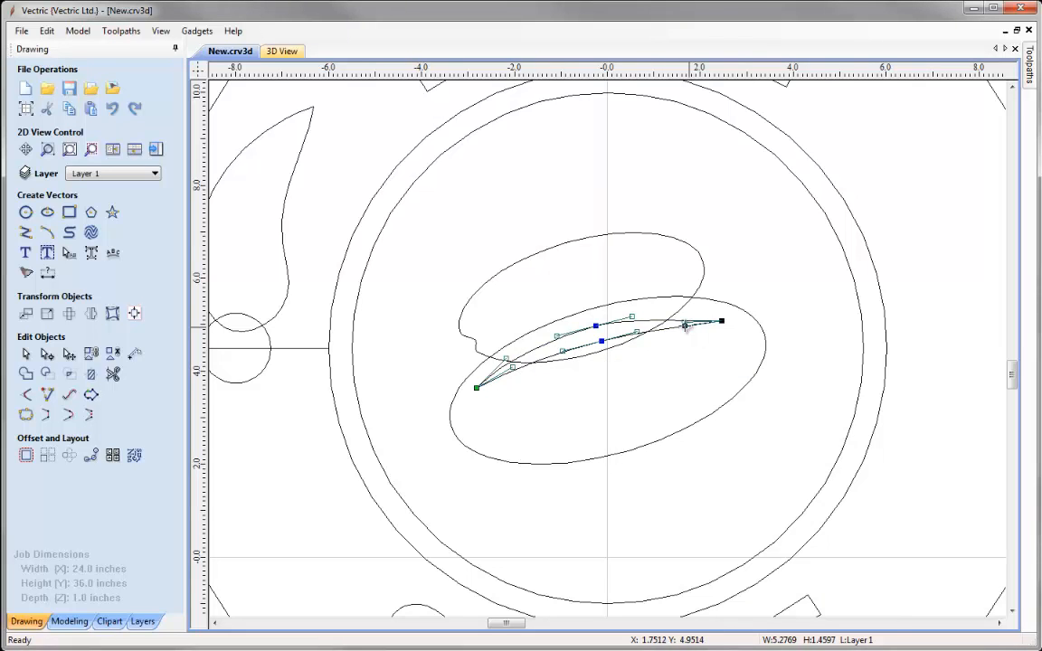
drag(686, 322, 680, 320)
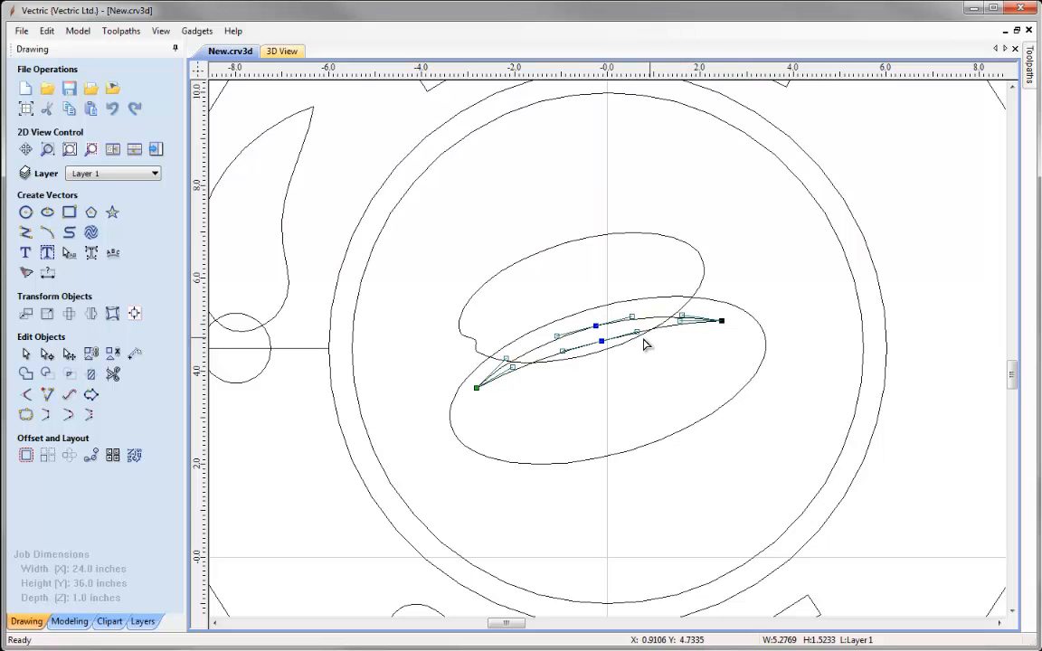
drag(600, 341, 599, 341)
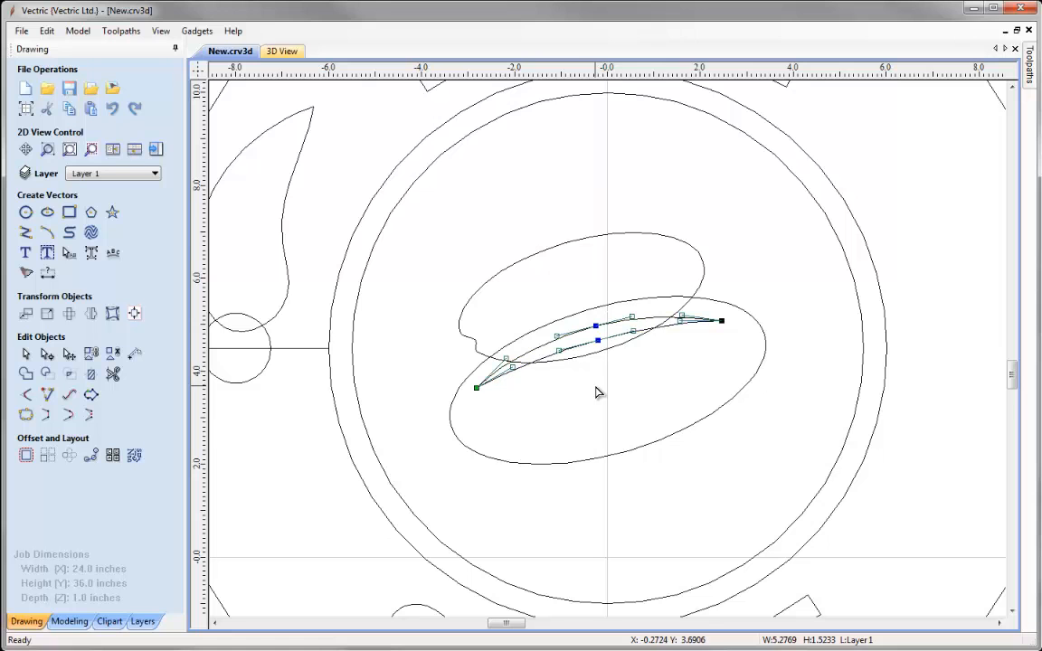
click(631, 412)
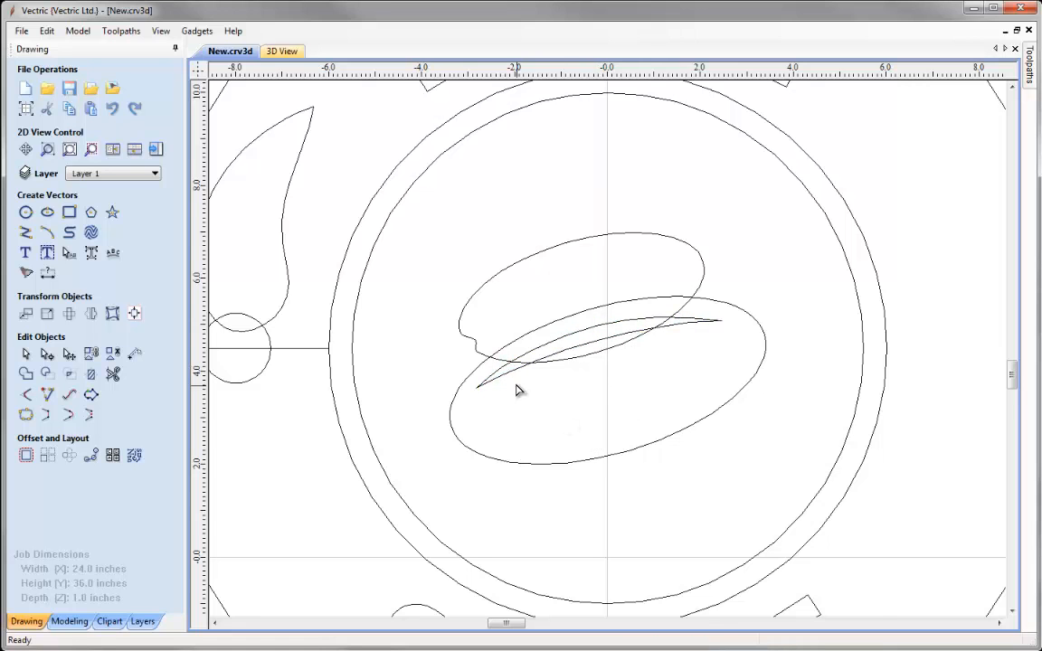
Shrink the small notched ellipse and tilt it slightly clockwise about its centre, to about 4.99 by 2.48 inches overall
click(540, 261)
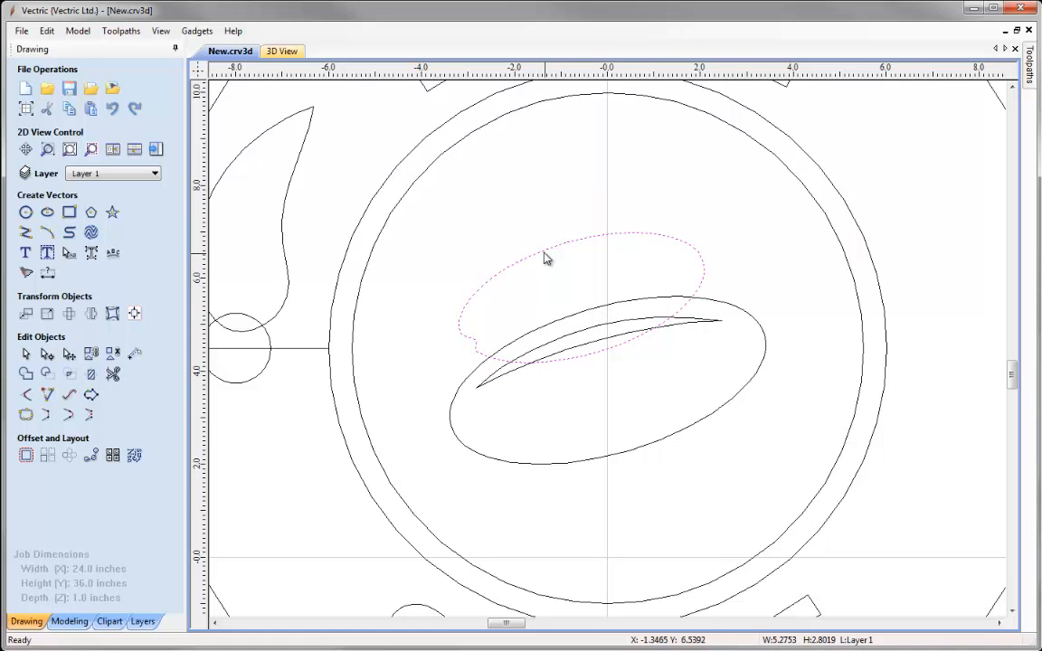
click(553, 257)
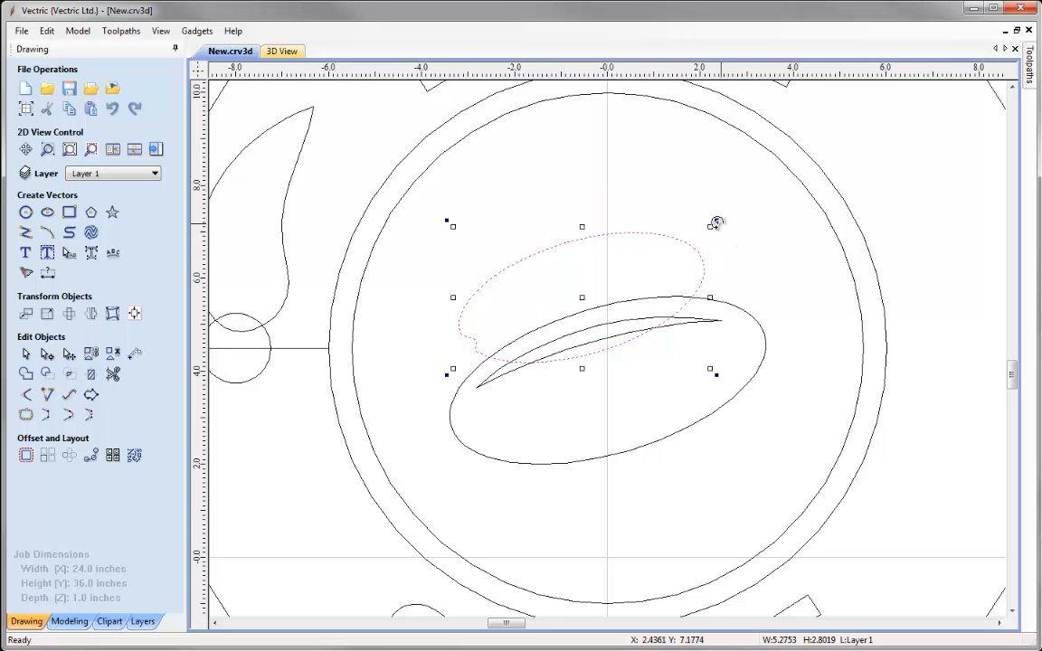
drag(720, 228, 703, 237)
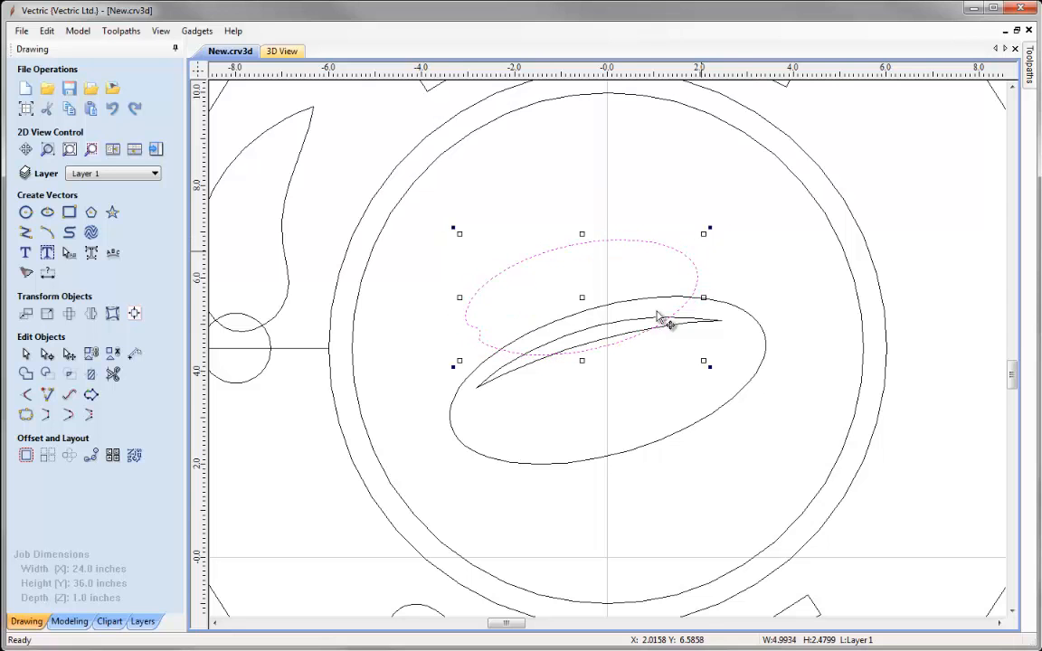
click(597, 208)
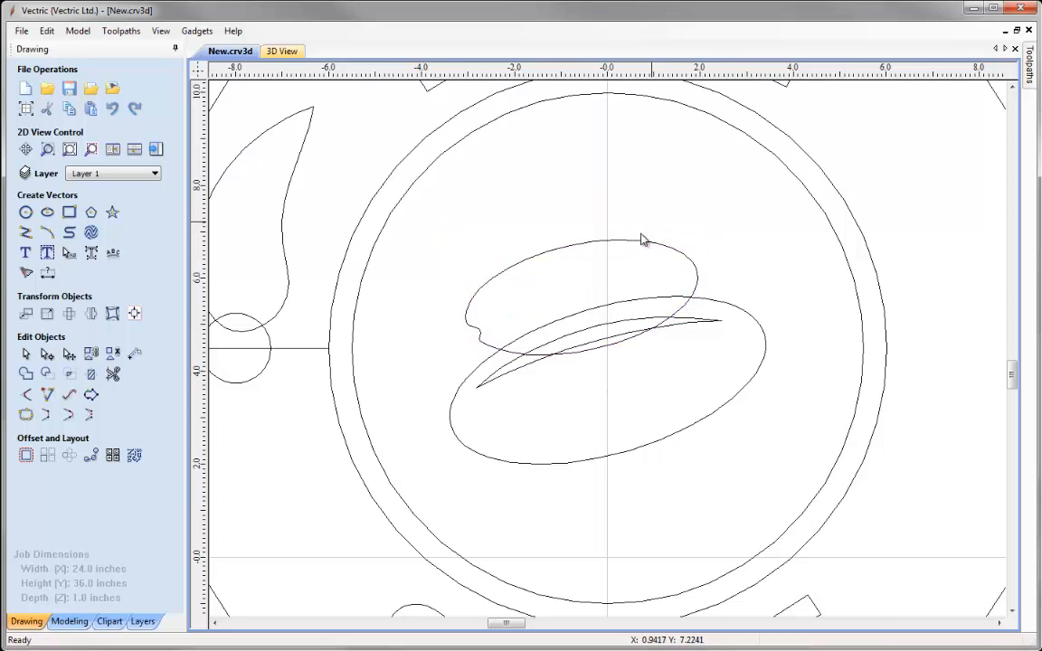
Save the whole sign layout as a new Aspire file named MagicBean_VECTOR in the MagicBeans_FILES folder
click(72, 158)
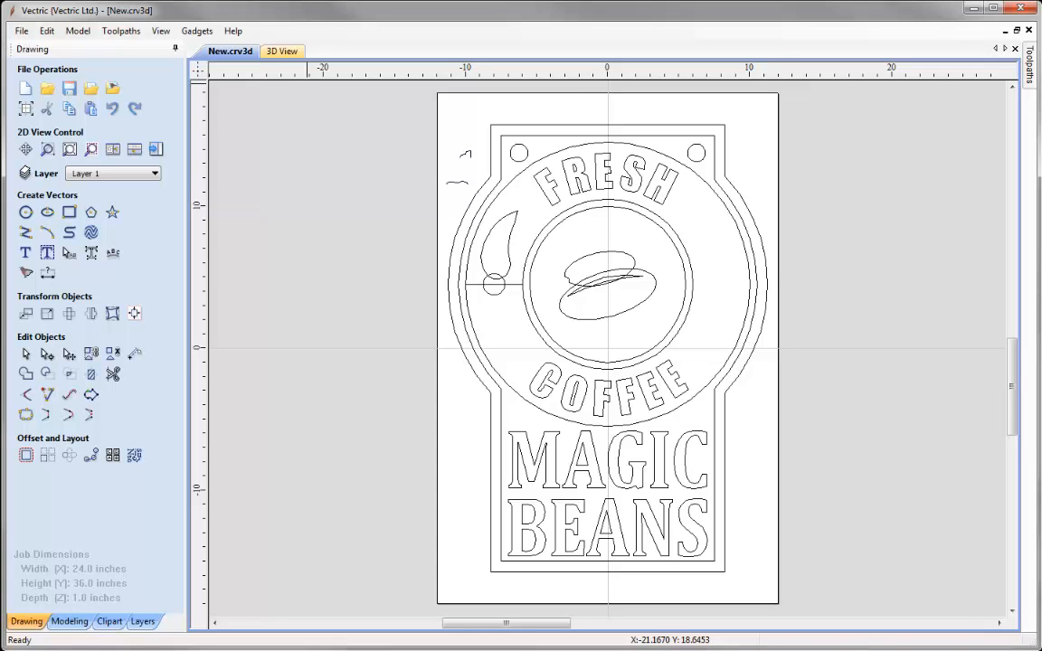
click(20, 31)
click(72, 110)
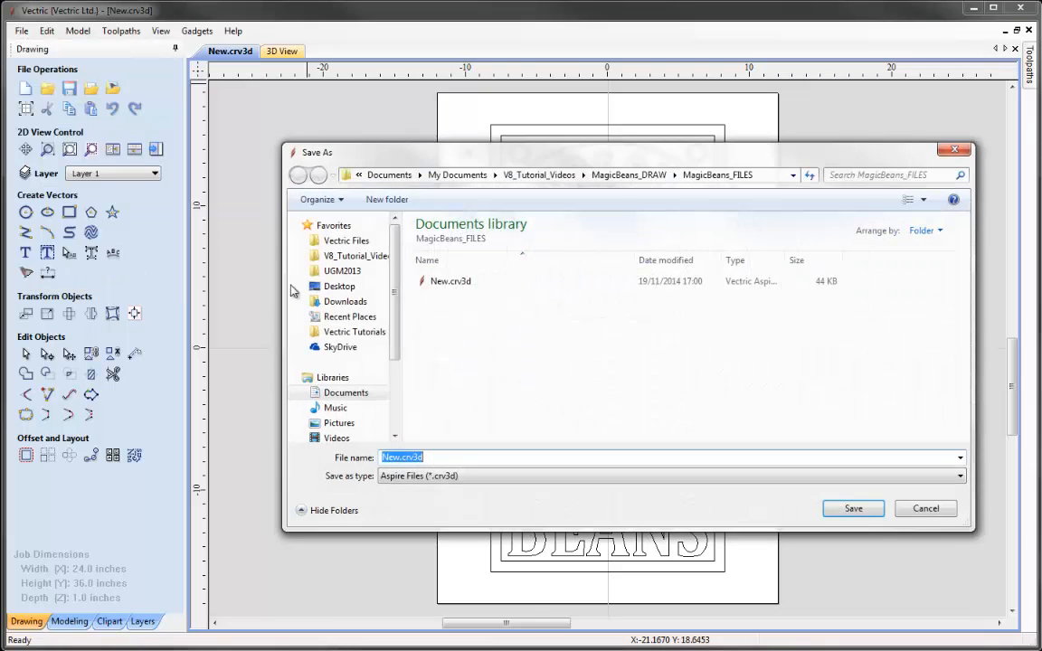
text(MagicBean_VECTOR)
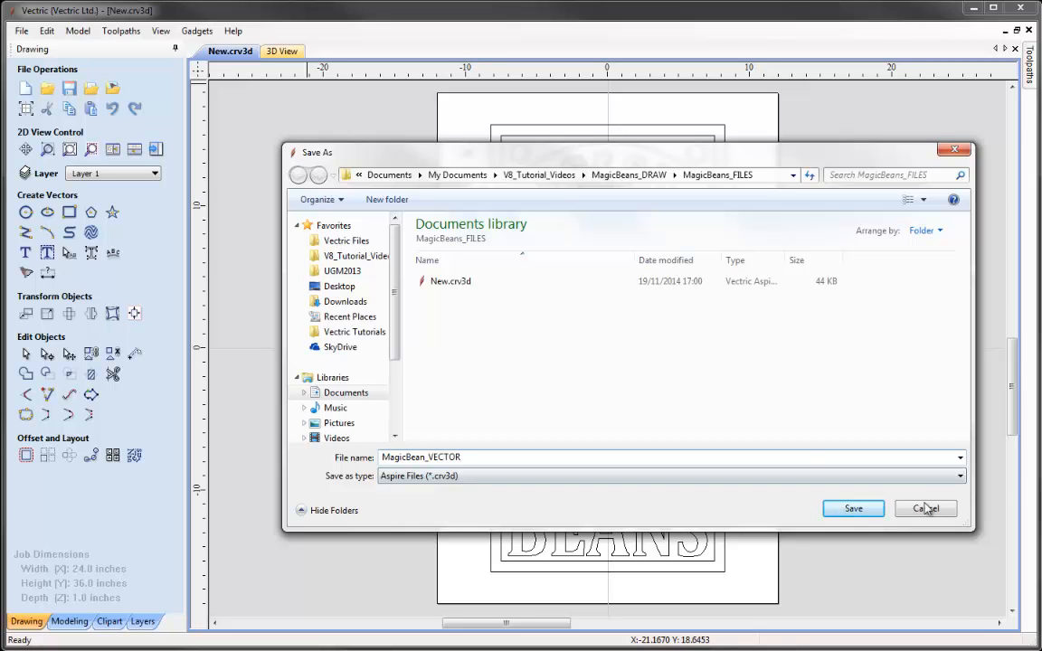
click(857, 509)
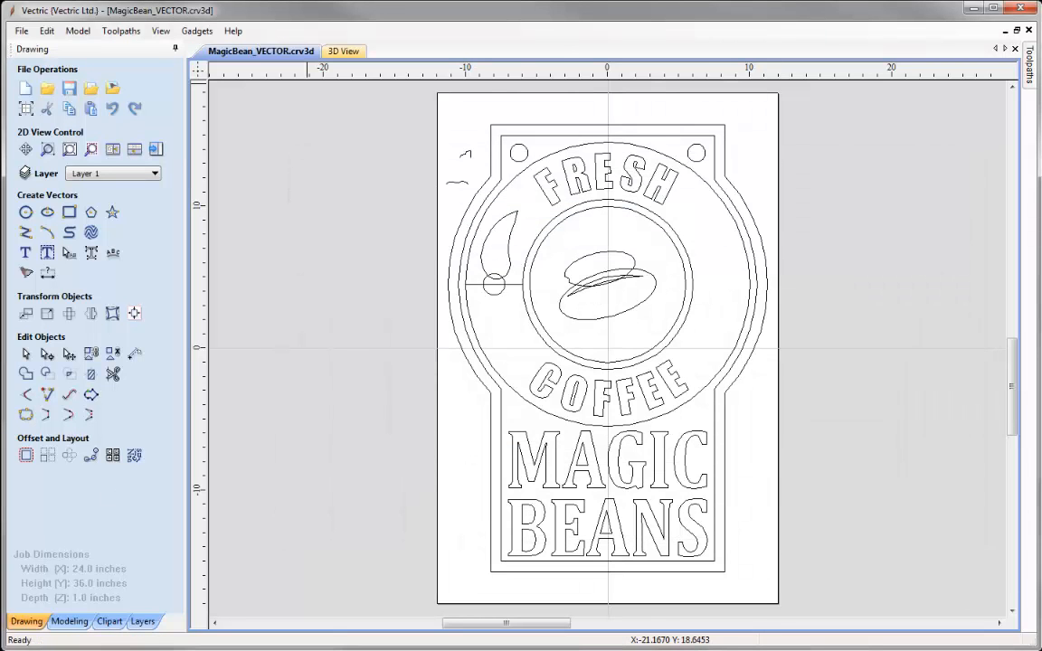